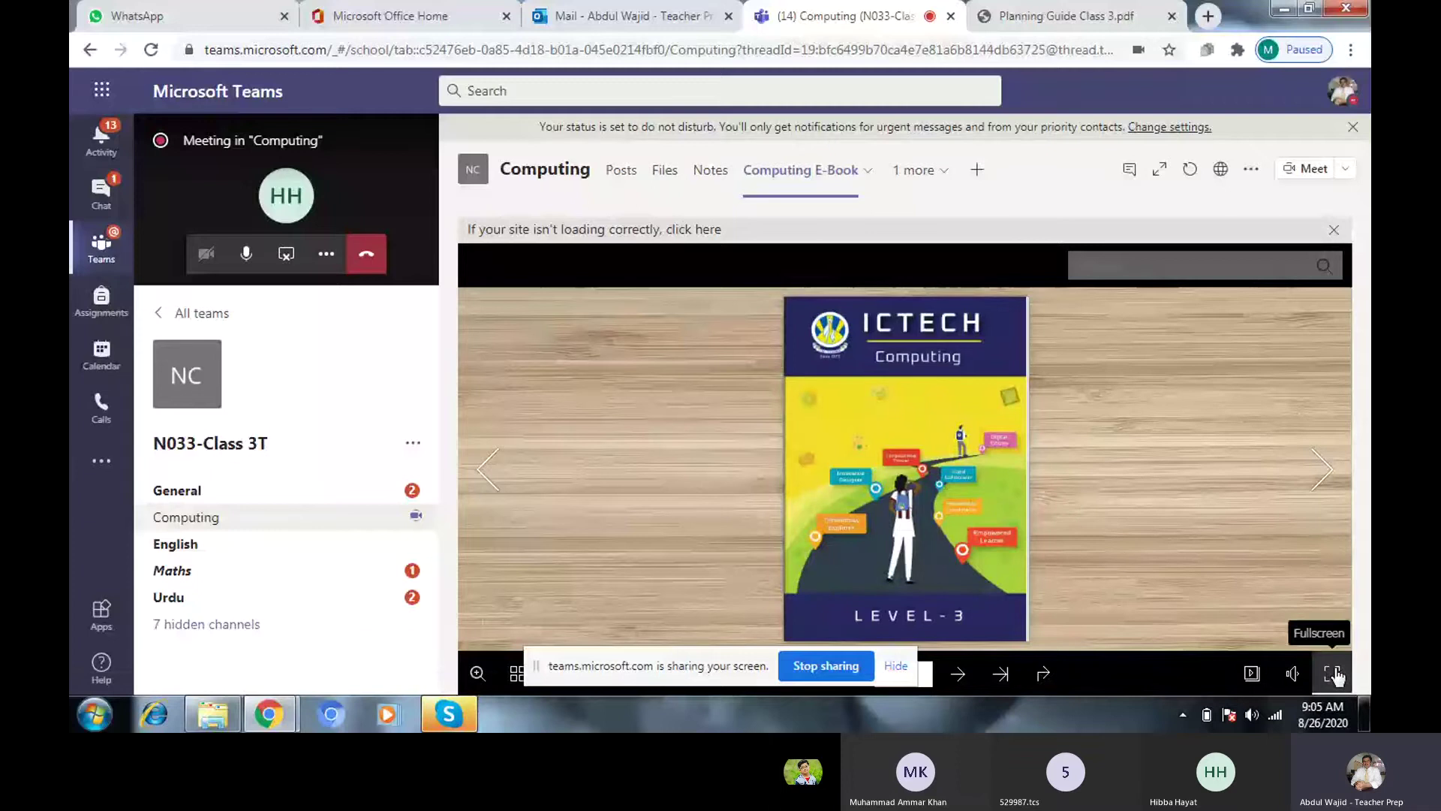
Display the ICTECH Computing e-book in full screen and turn to the Table of Contents on pages 4-5
{"action": "left_click", "coordinate": [1334, 674]}
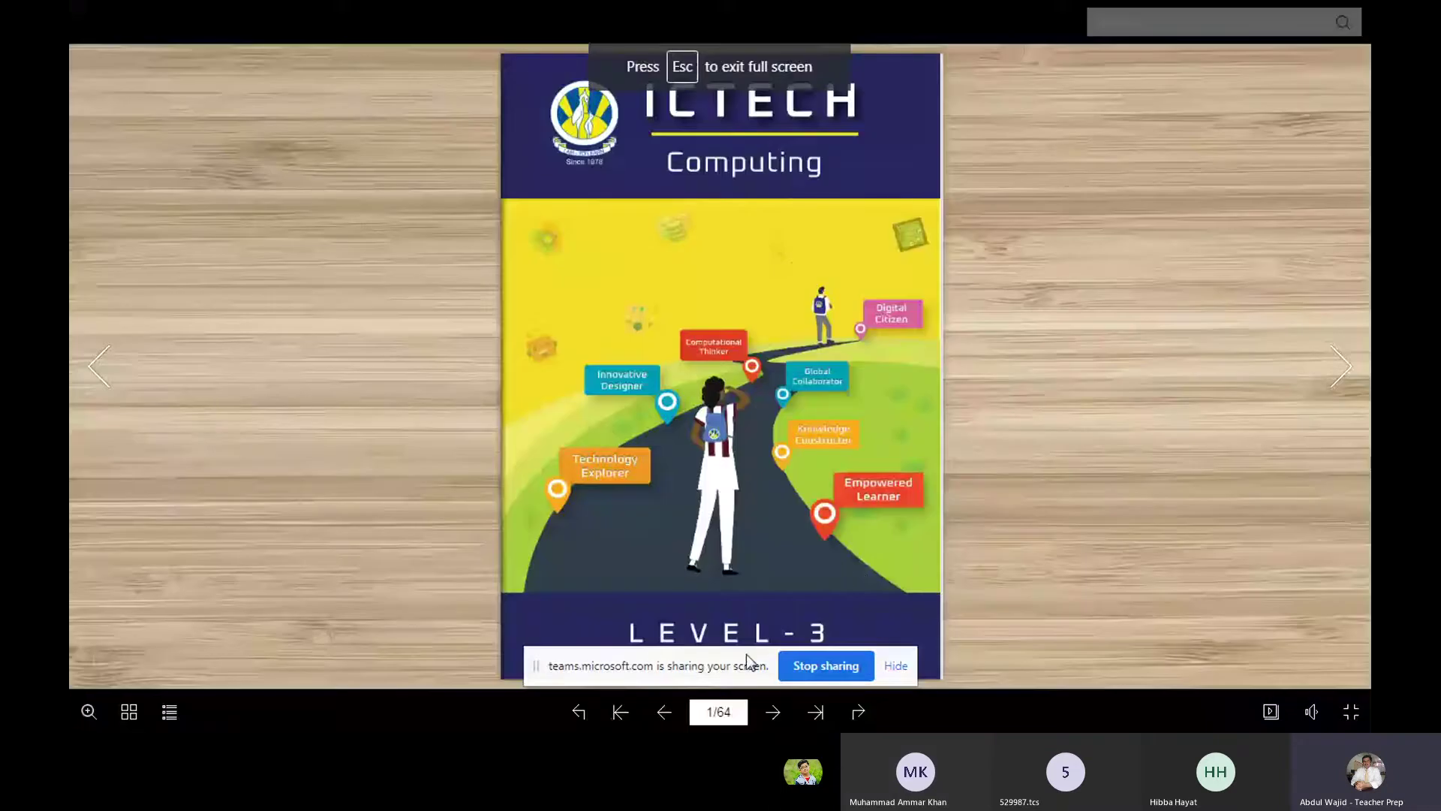
{"action": "left_click_drag", "start_coordinate": [746, 655], "coordinate": [1026, 707]}
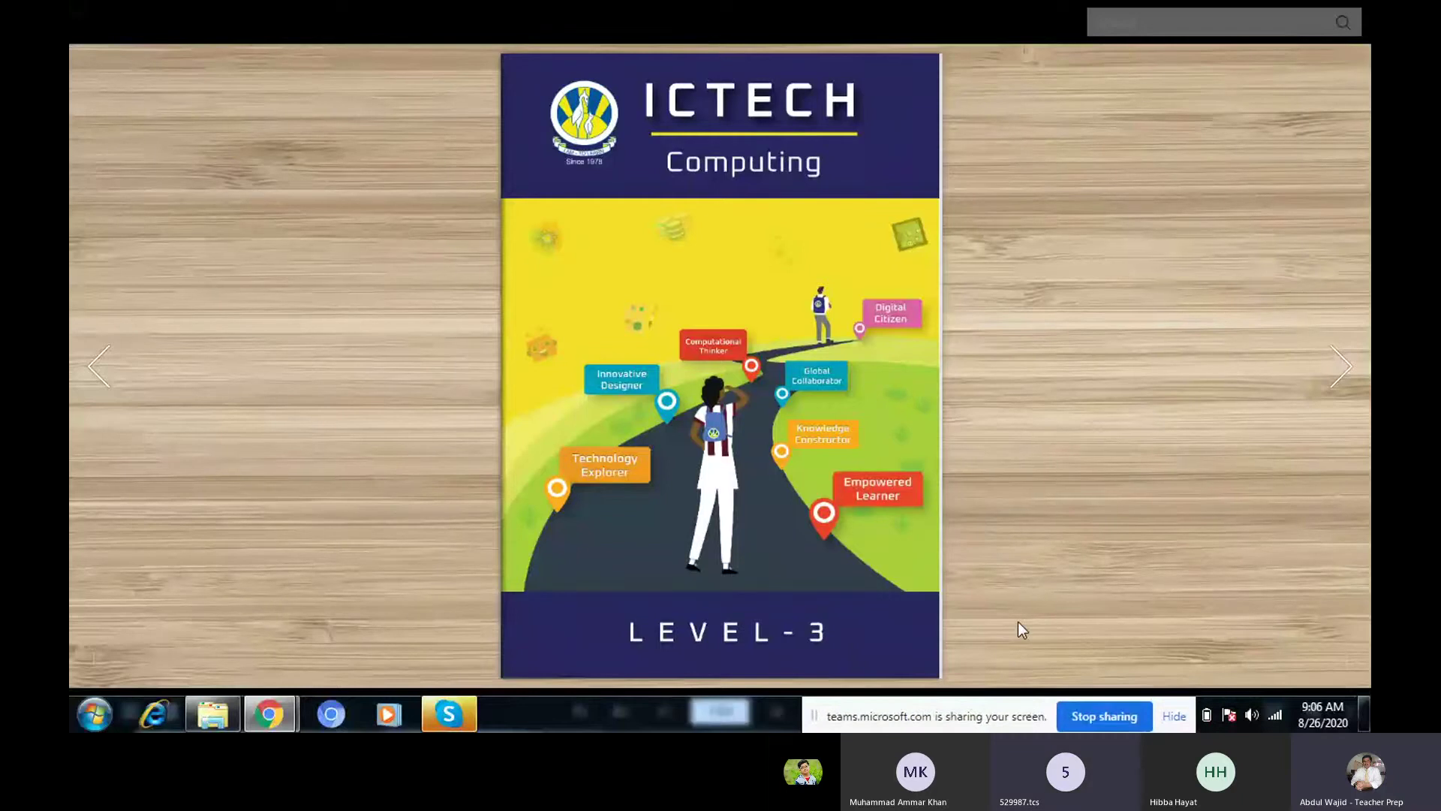
{"action": "left_click", "coordinate": [772, 713]}
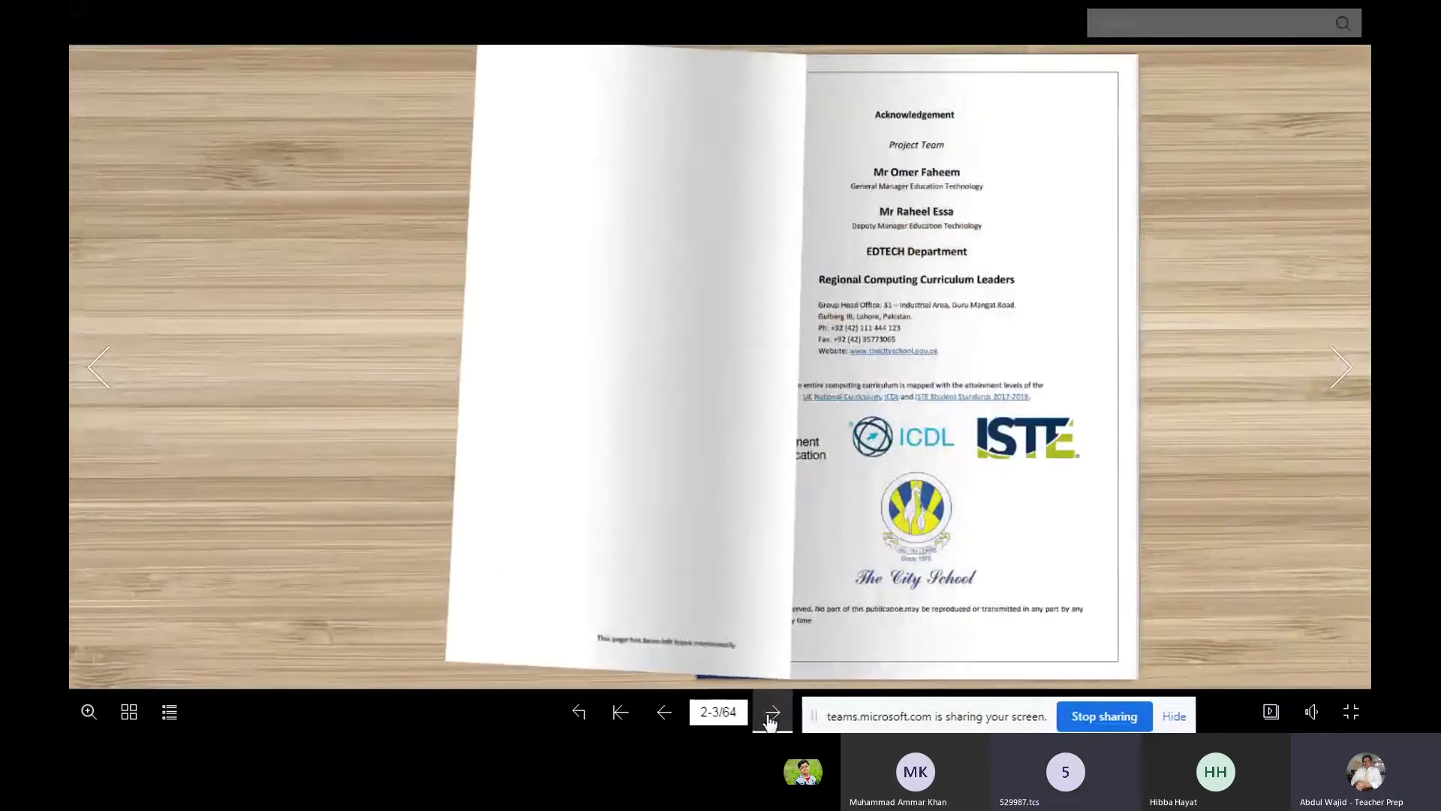
{"action": "left_click", "coordinate": [773, 715]}
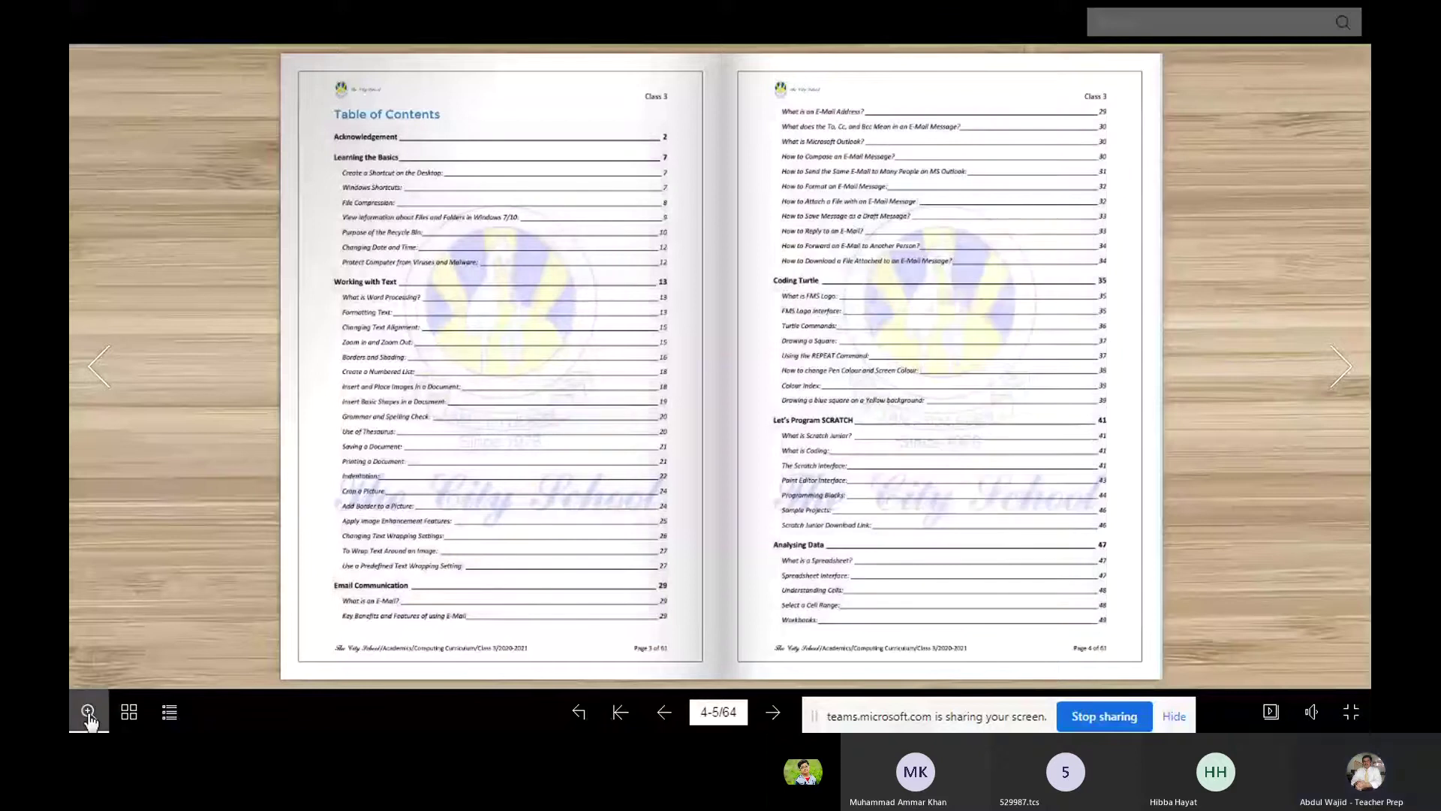
Enlarge the Table of Contents and go to the "What is Word Processing?" topic at the start of the Working with Text chapter
{"action": "left_click", "coordinate": [88, 713]}
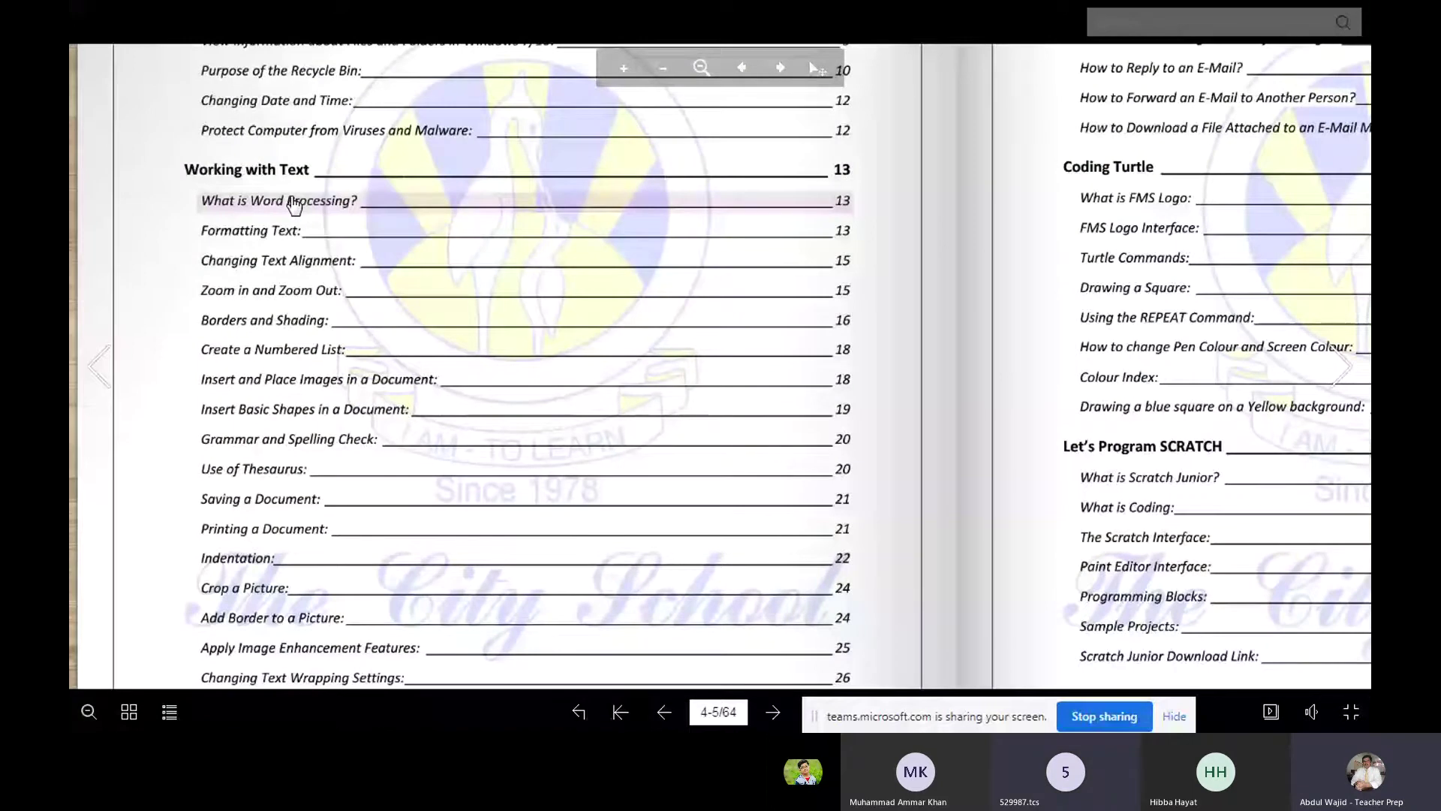
{"action": "left_click", "coordinate": [294, 205]}
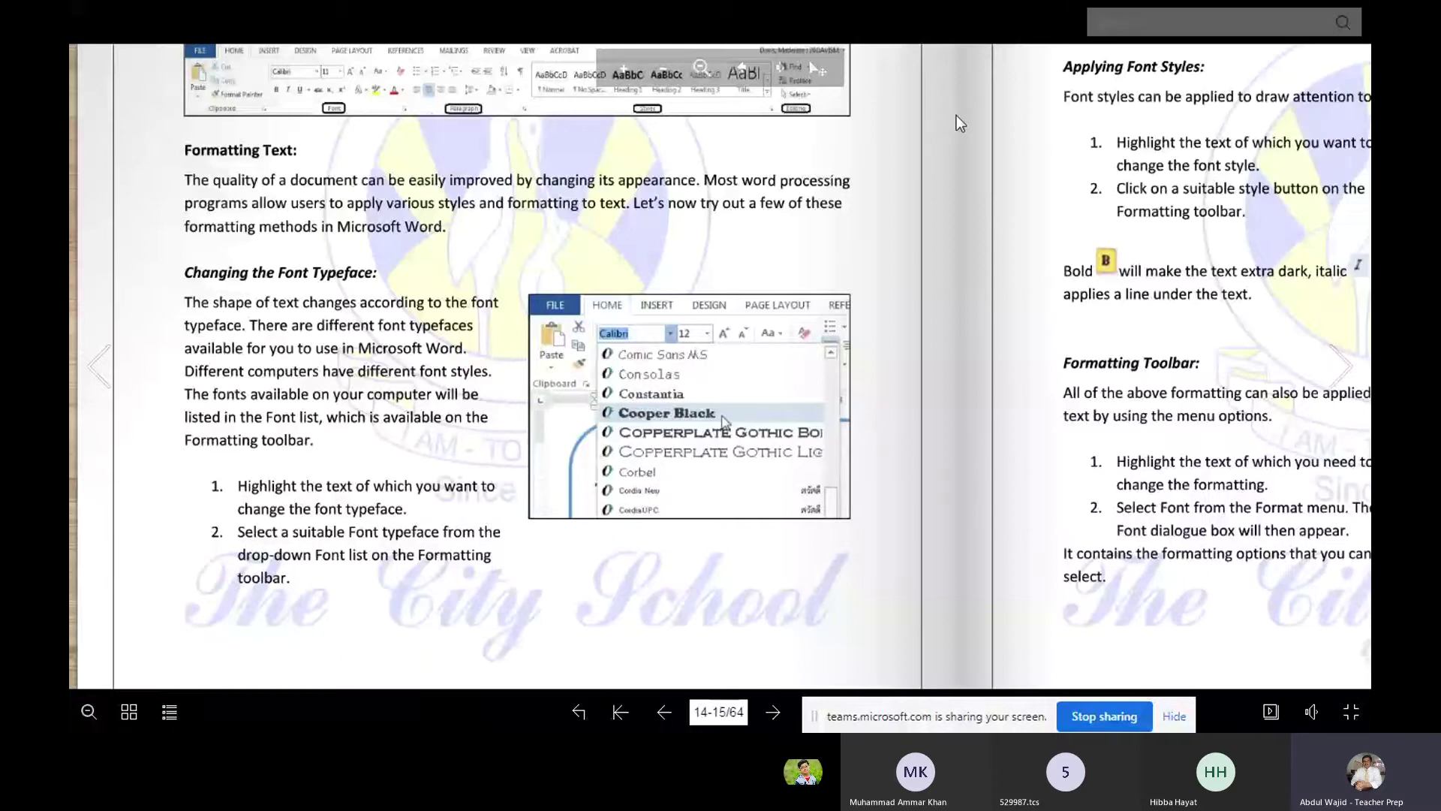
{"action": "left_click_drag", "start_coordinate": [957, 115], "coordinate": [962, 245]}
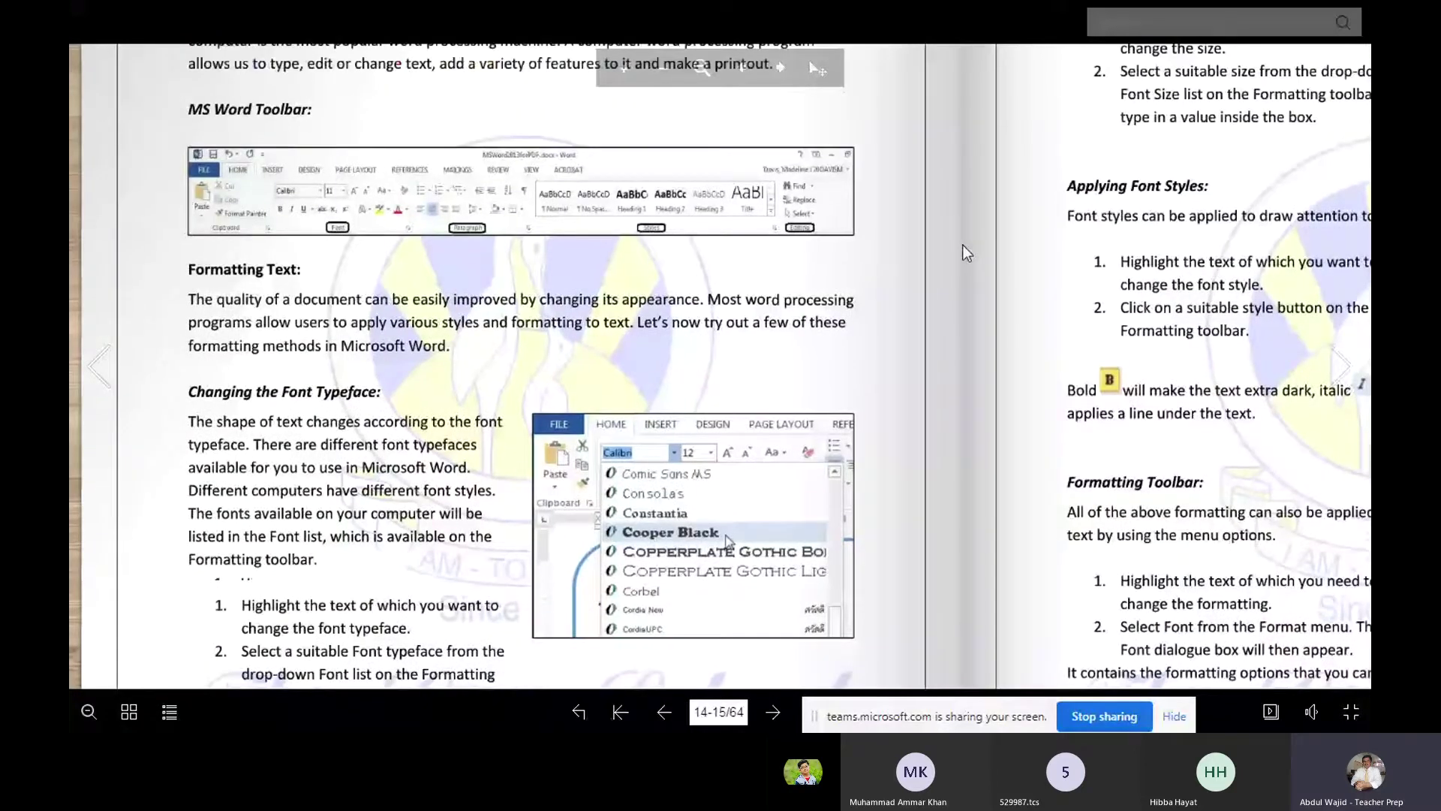
{"action": "left_click_drag", "start_coordinate": [962, 245], "coordinate": [956, 399]}
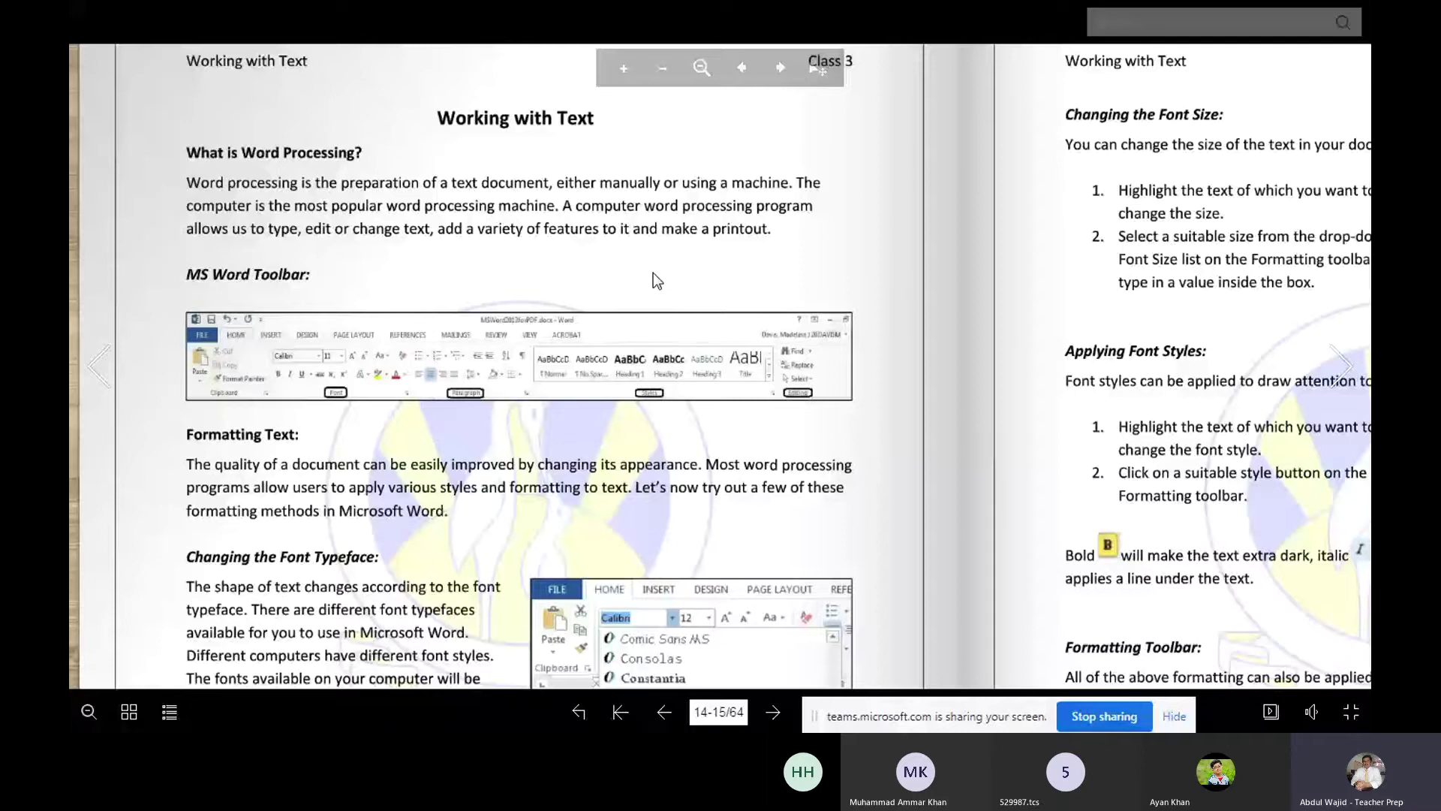
Read the Working with Text pages on the MS Word toolbar, font typeface, font size, font styles and Formatting toolbar, then exit full screen
{"action": "scroll", "coordinate": [653, 273], "scroll_direction": "down", "scroll_amount": 2}
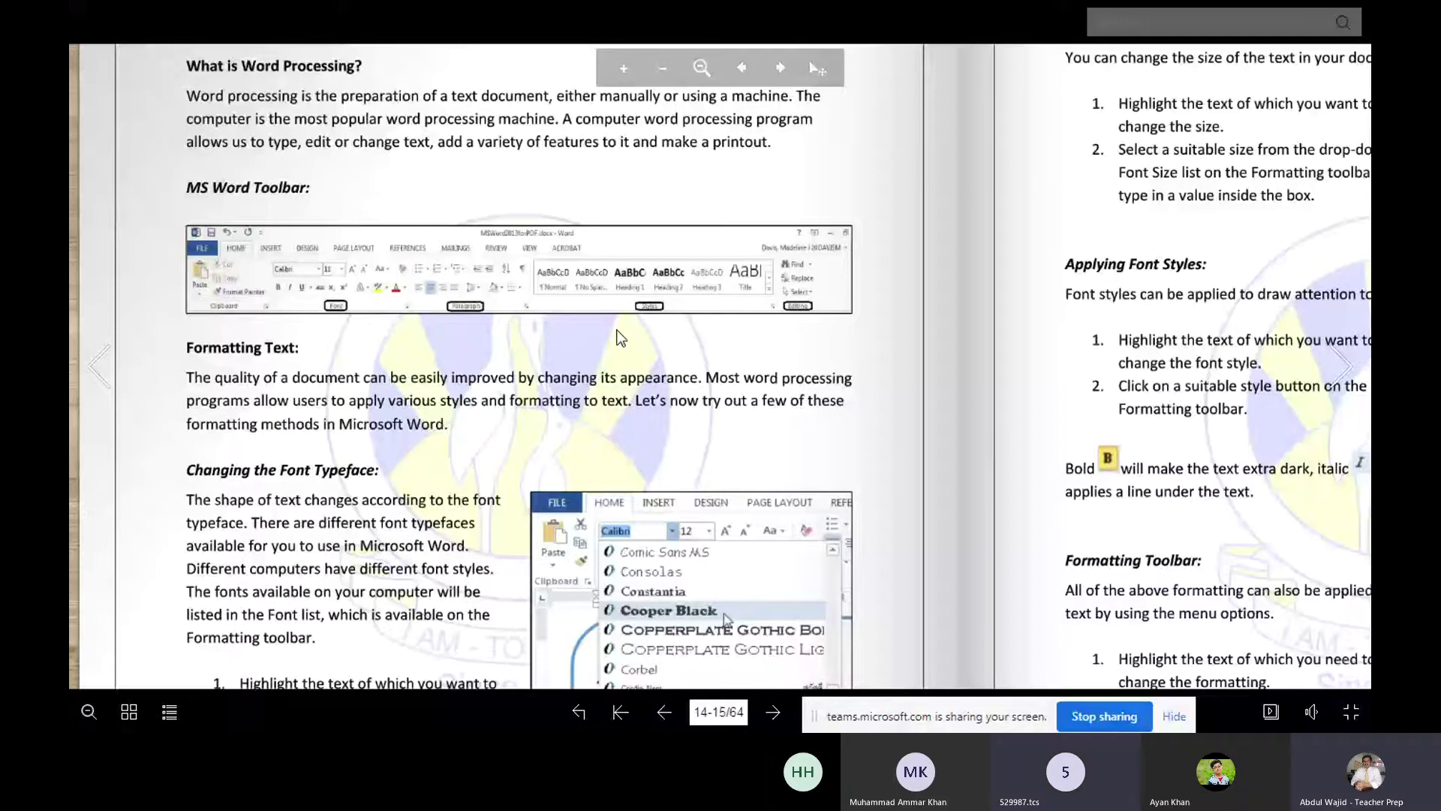
{"action": "left_click_drag", "start_coordinate": [620, 337], "coordinate": [634, 296]}
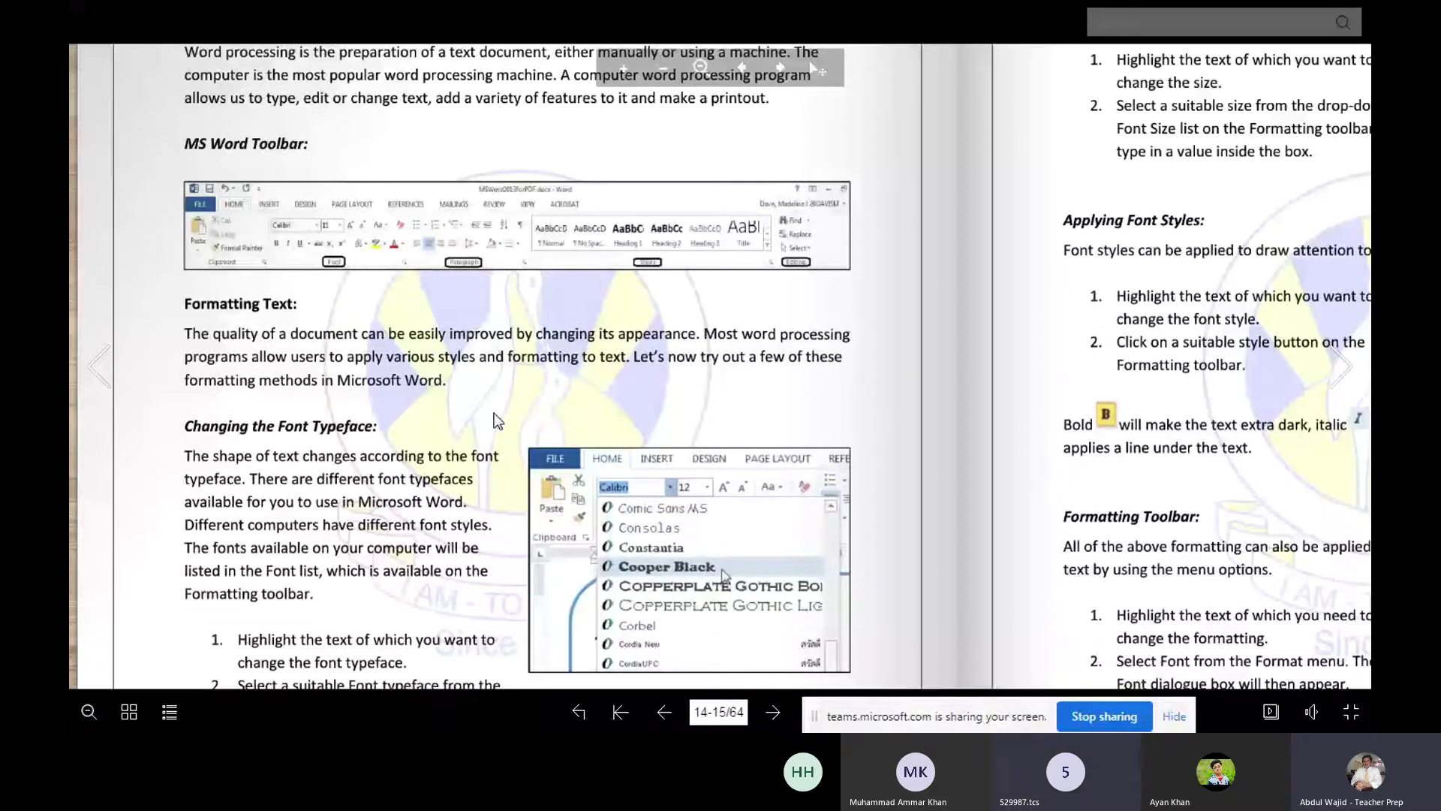
{"action": "left_click_drag", "start_coordinate": [494, 413], "coordinate": [501, 289]}
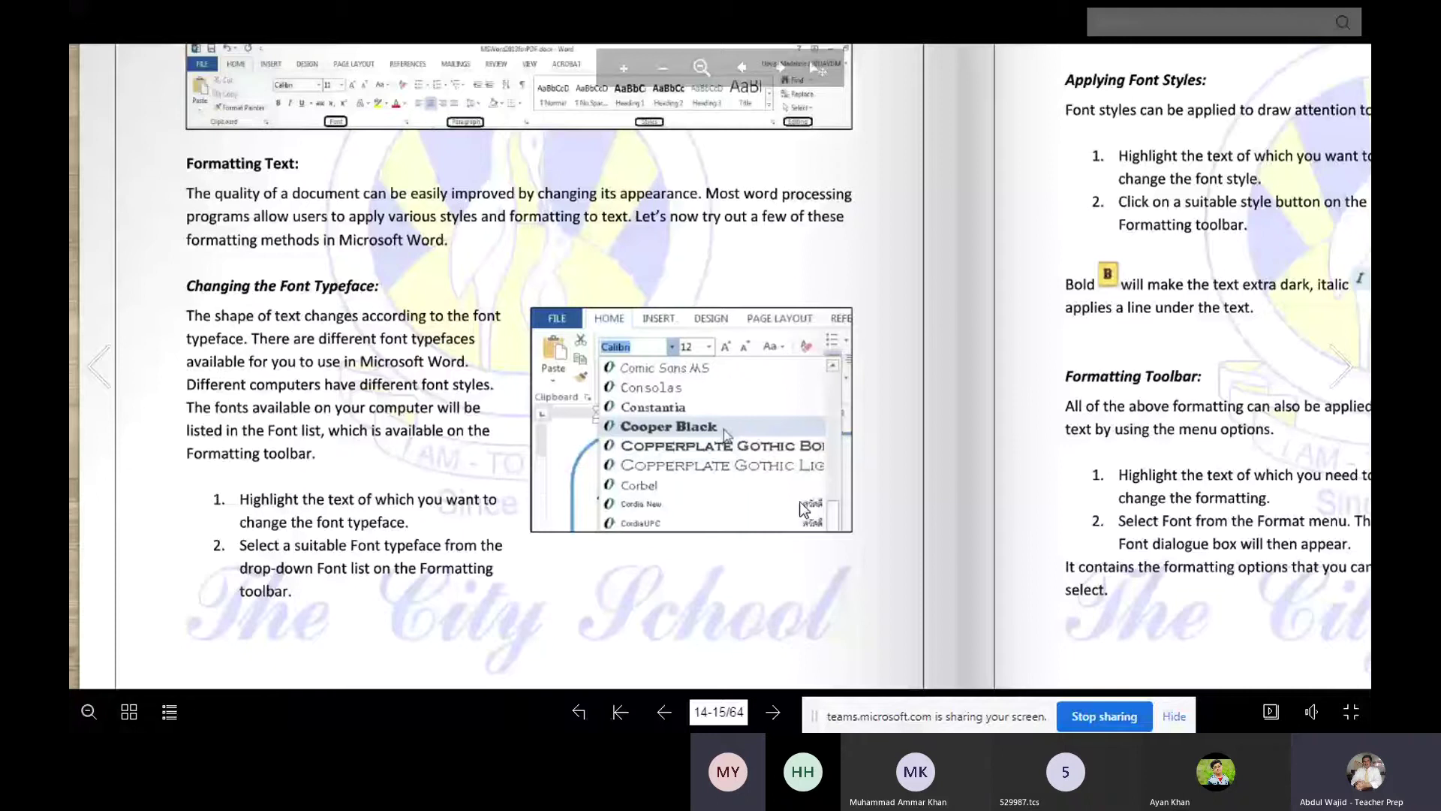
{"action": "left_click_drag", "start_coordinate": [952, 405], "coordinate": [610, 667]}
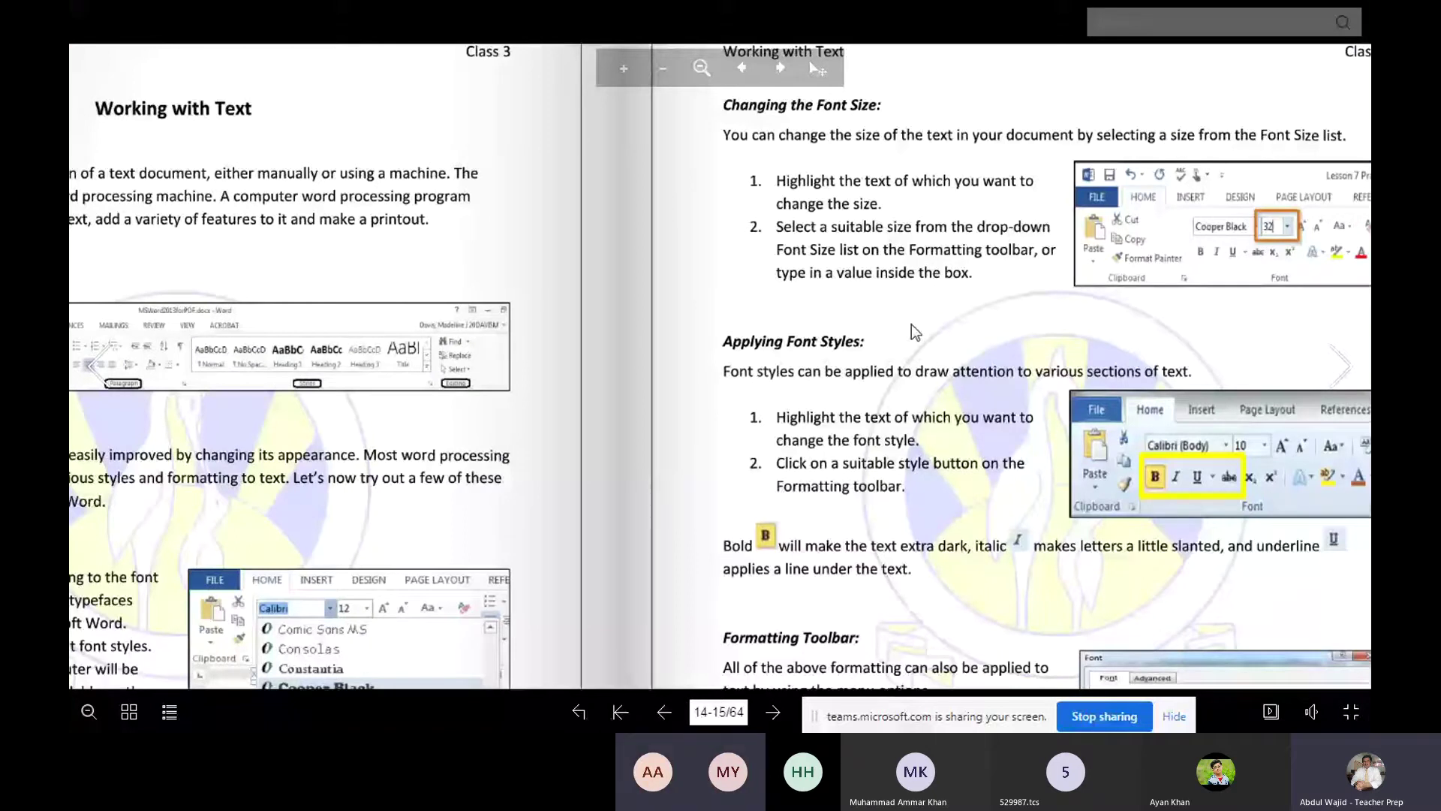
{"action": "left_click_drag", "start_coordinate": [1262, 234], "coordinate": [1142, 191]}
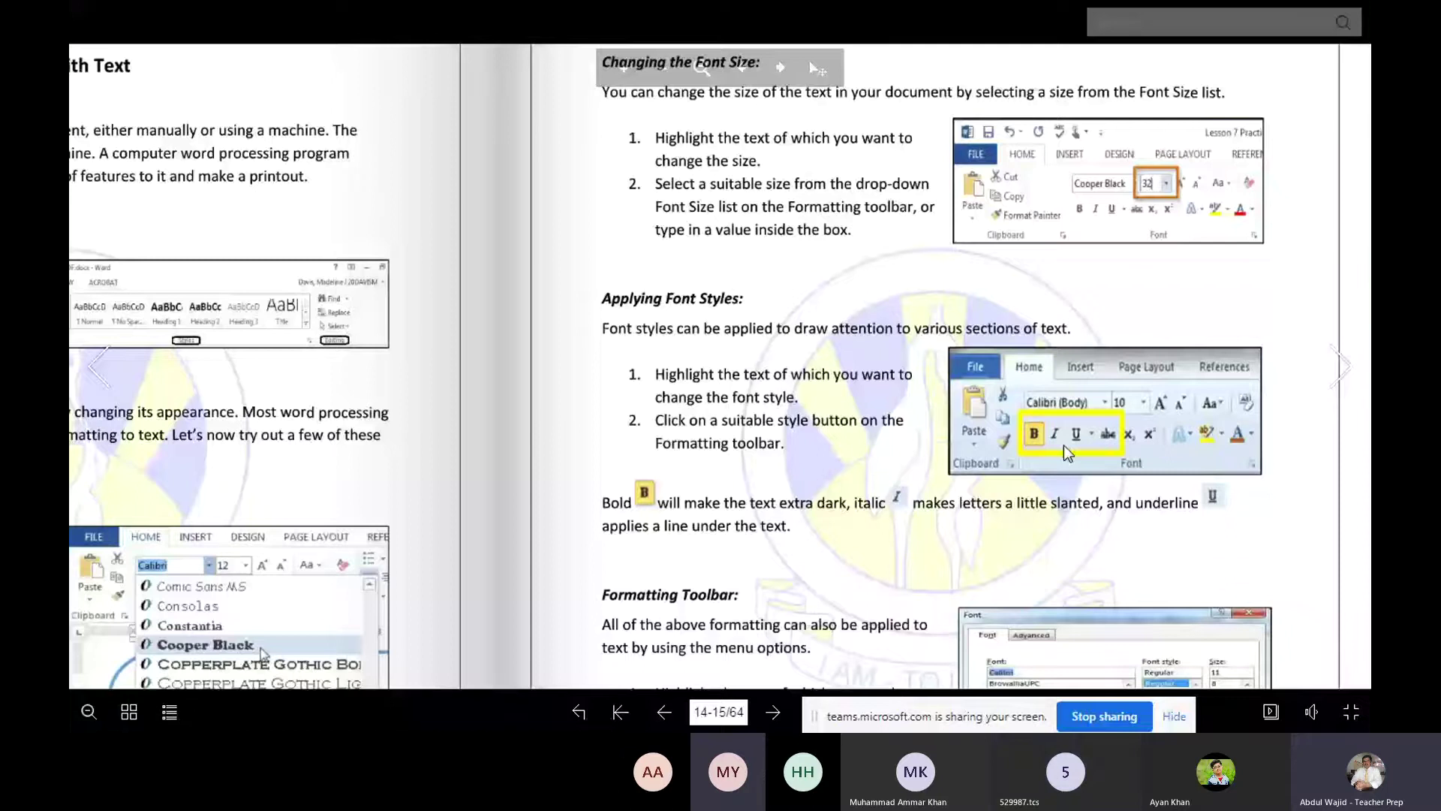
{"action": "scroll", "coordinate": [1064, 445], "scroll_direction": "down", "scroll_amount": 1}
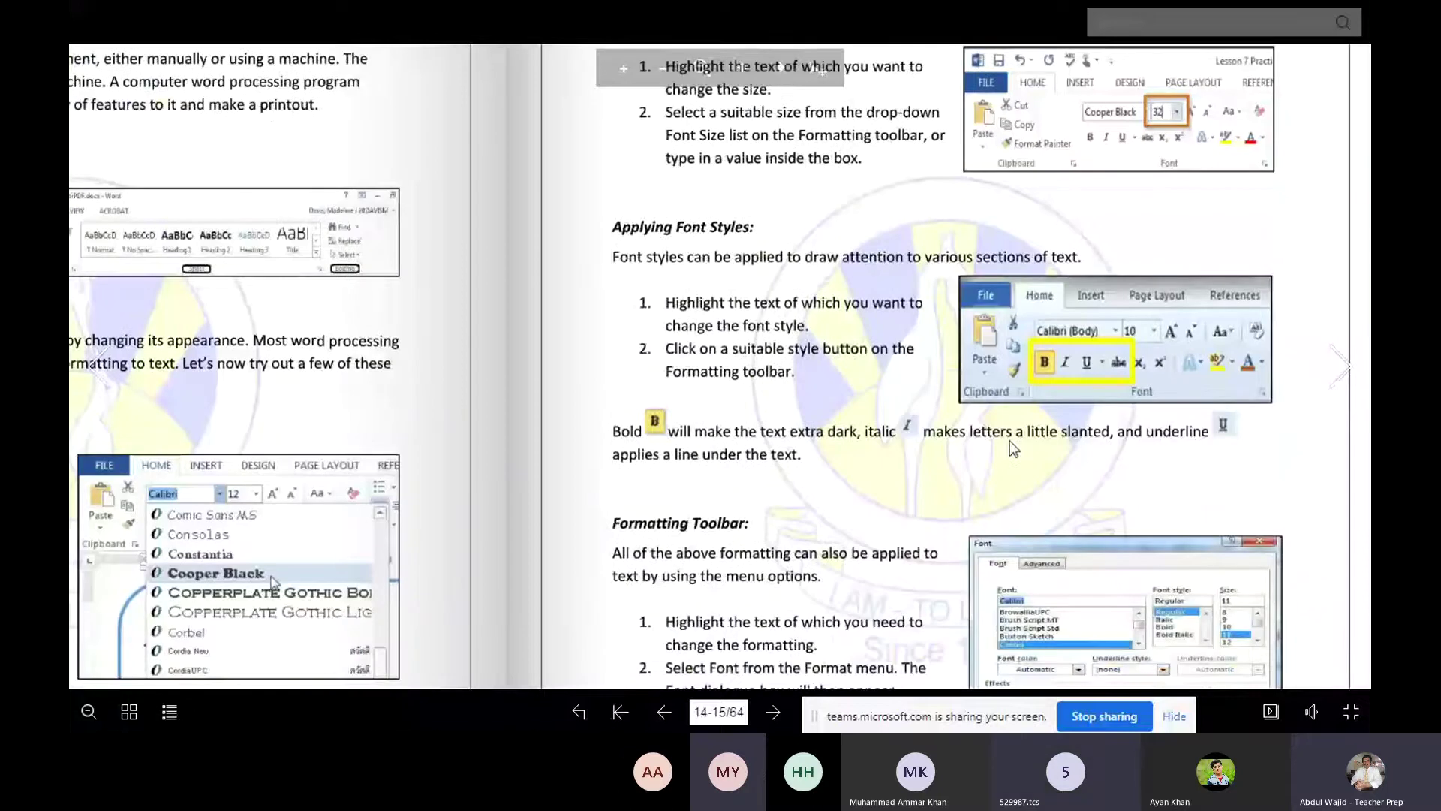
{"action": "scroll", "coordinate": [1010, 443], "scroll_direction": "down", "scroll_amount": 2}
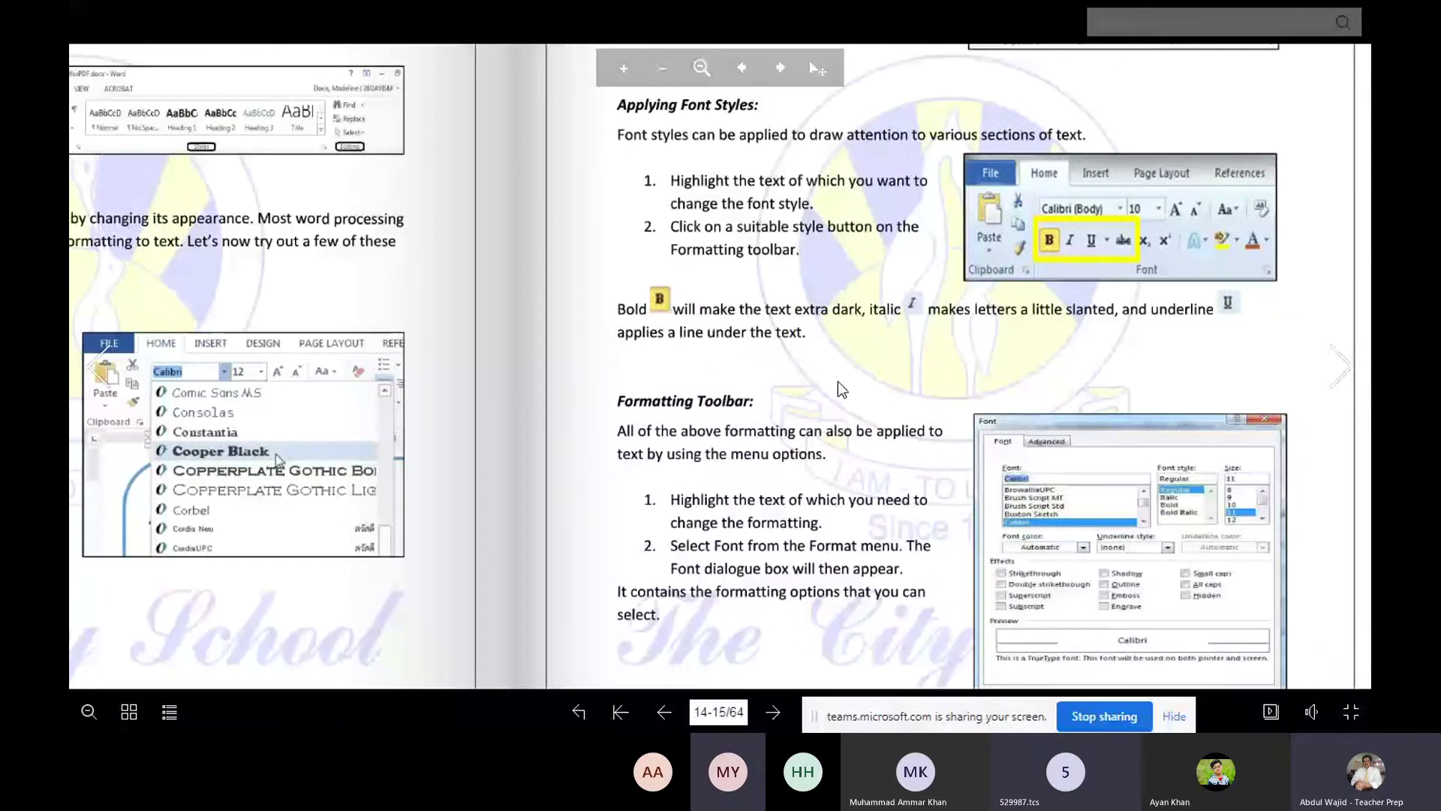
{"action": "scroll", "coordinate": [1096, 556], "scroll_direction": "down", "scroll_amount": 1}
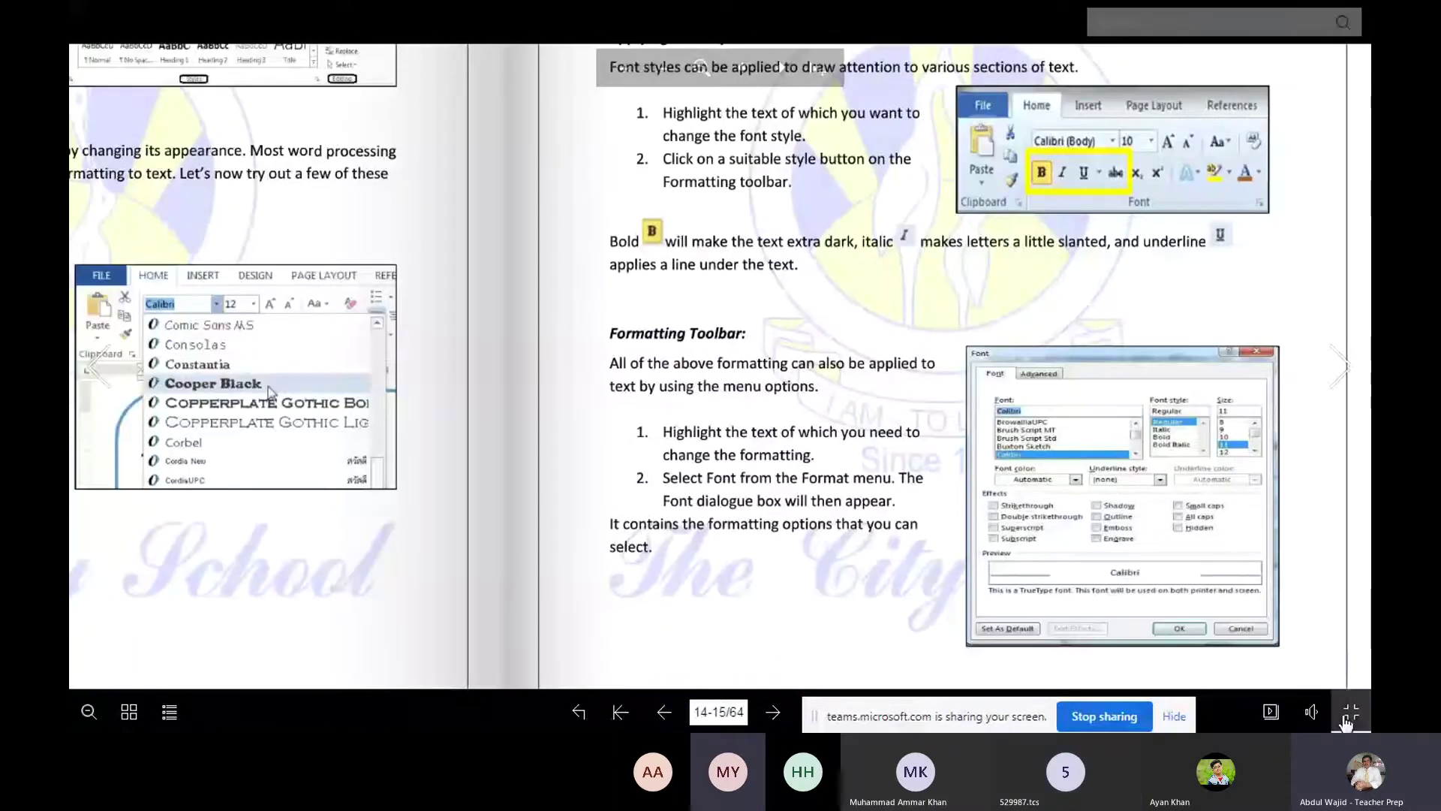
{"action": "left_click", "coordinate": [1349, 715]}
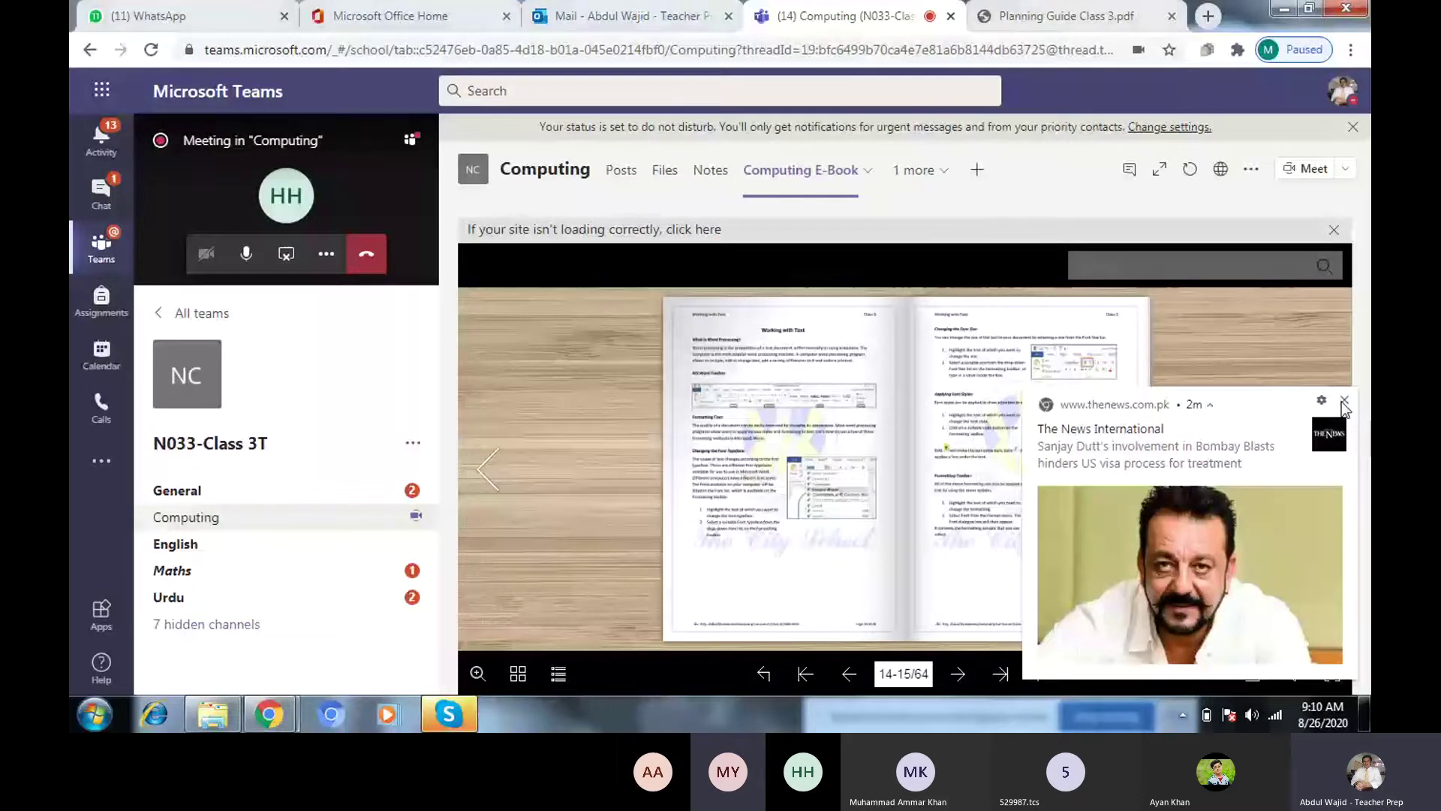
Dismiss the news notification, switch to Word 2013 and start a blank document
{"action": "left_click", "coordinate": [1344, 401]}
{"action": "left_click", "coordinate": [94, 715]}
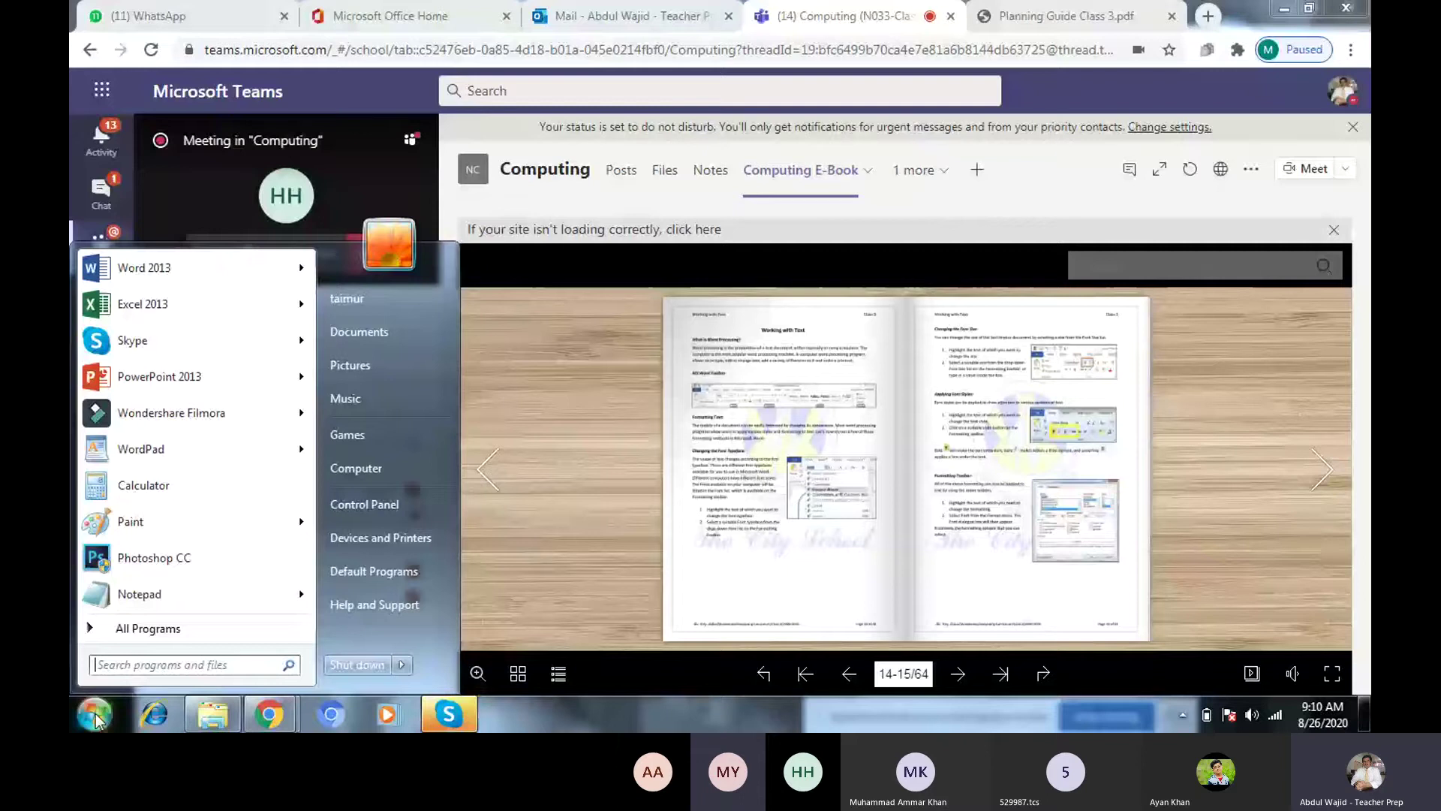
{"action": "mouse_move", "coordinate": [149, 270]}
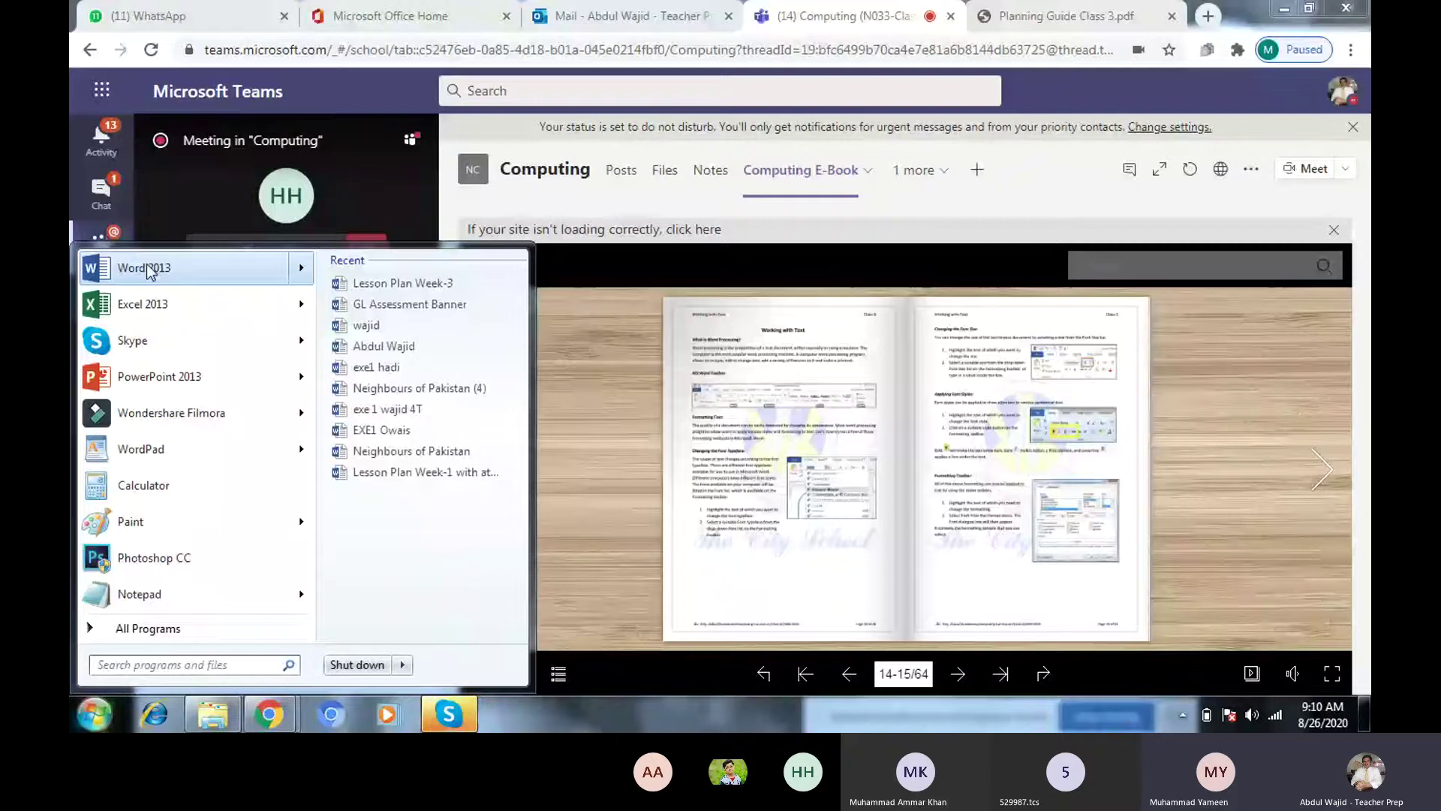
{"action": "left_click", "coordinate": [144, 268]}
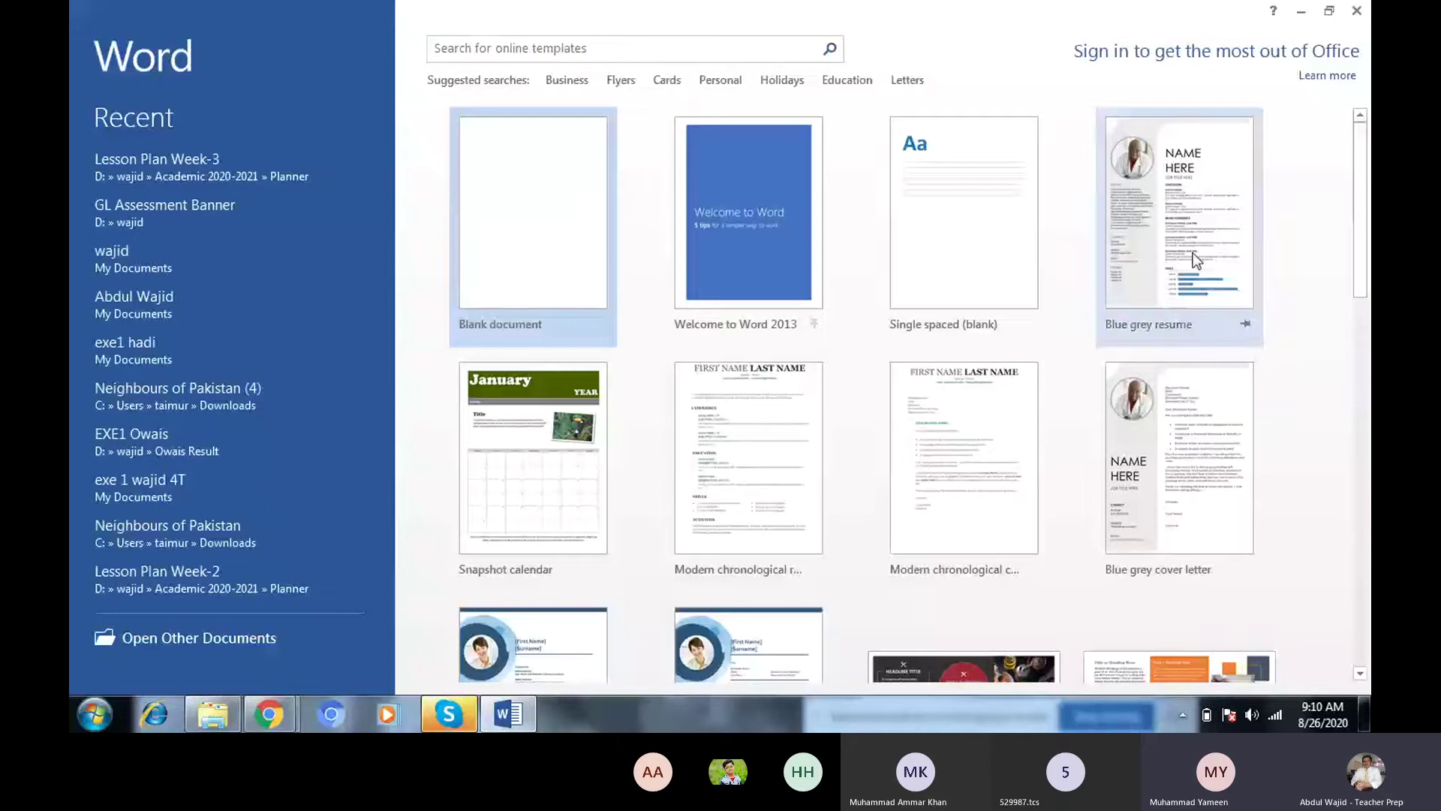
{"action": "left_click", "coordinate": [1364, 365]}
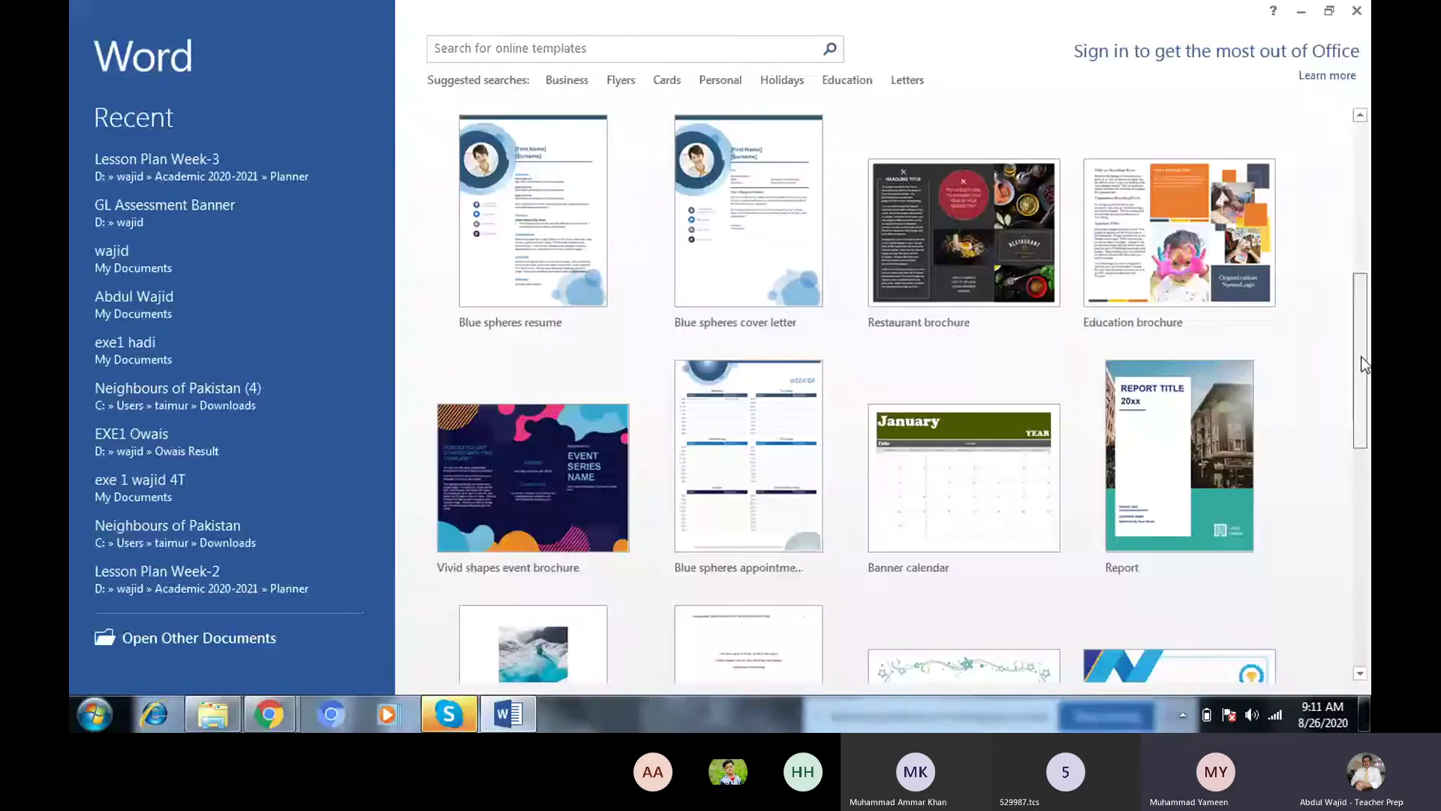
{"action": "key", "text": "Escape"}
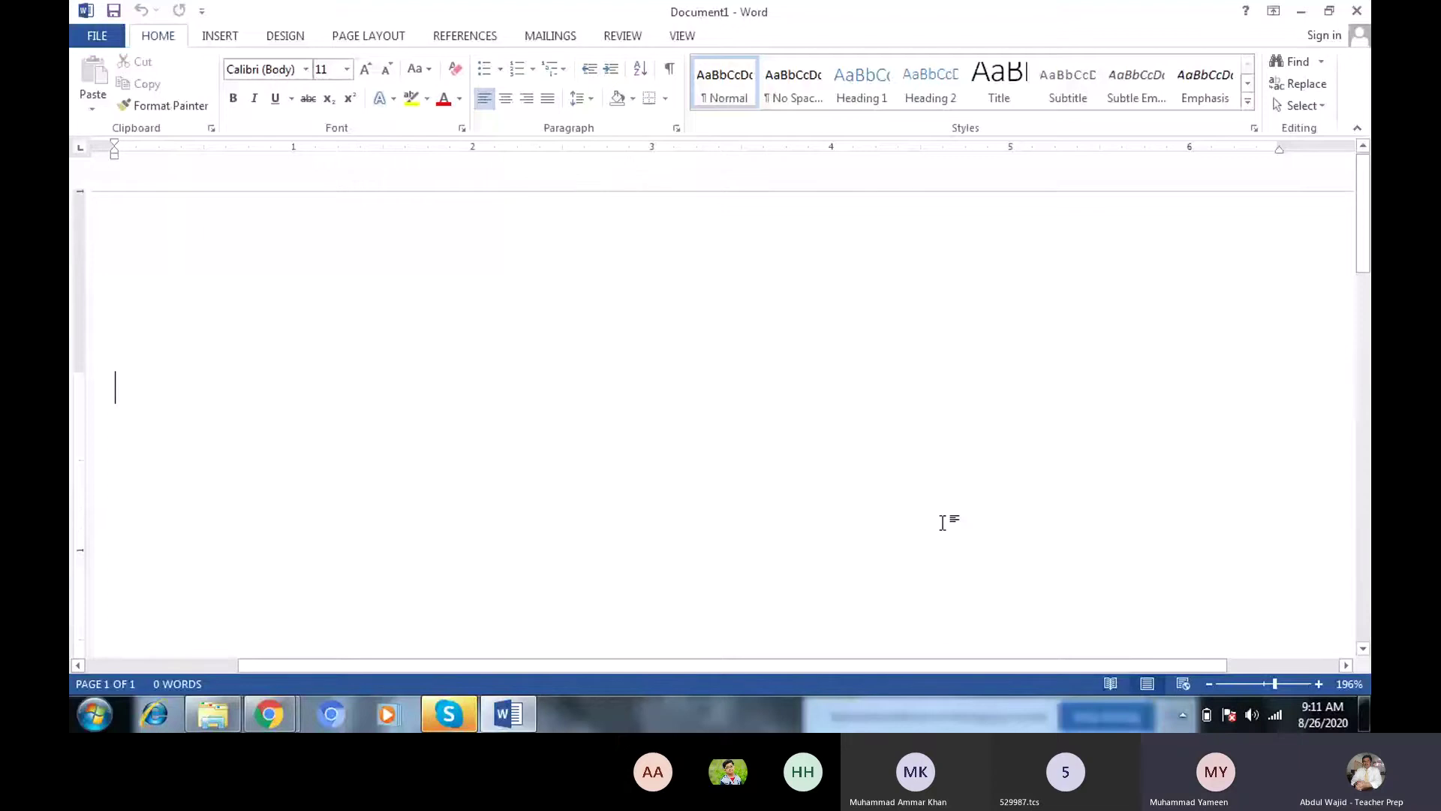
{"action": "left_click_drag", "start_coordinate": [1274, 683], "coordinate": [1264, 684]}
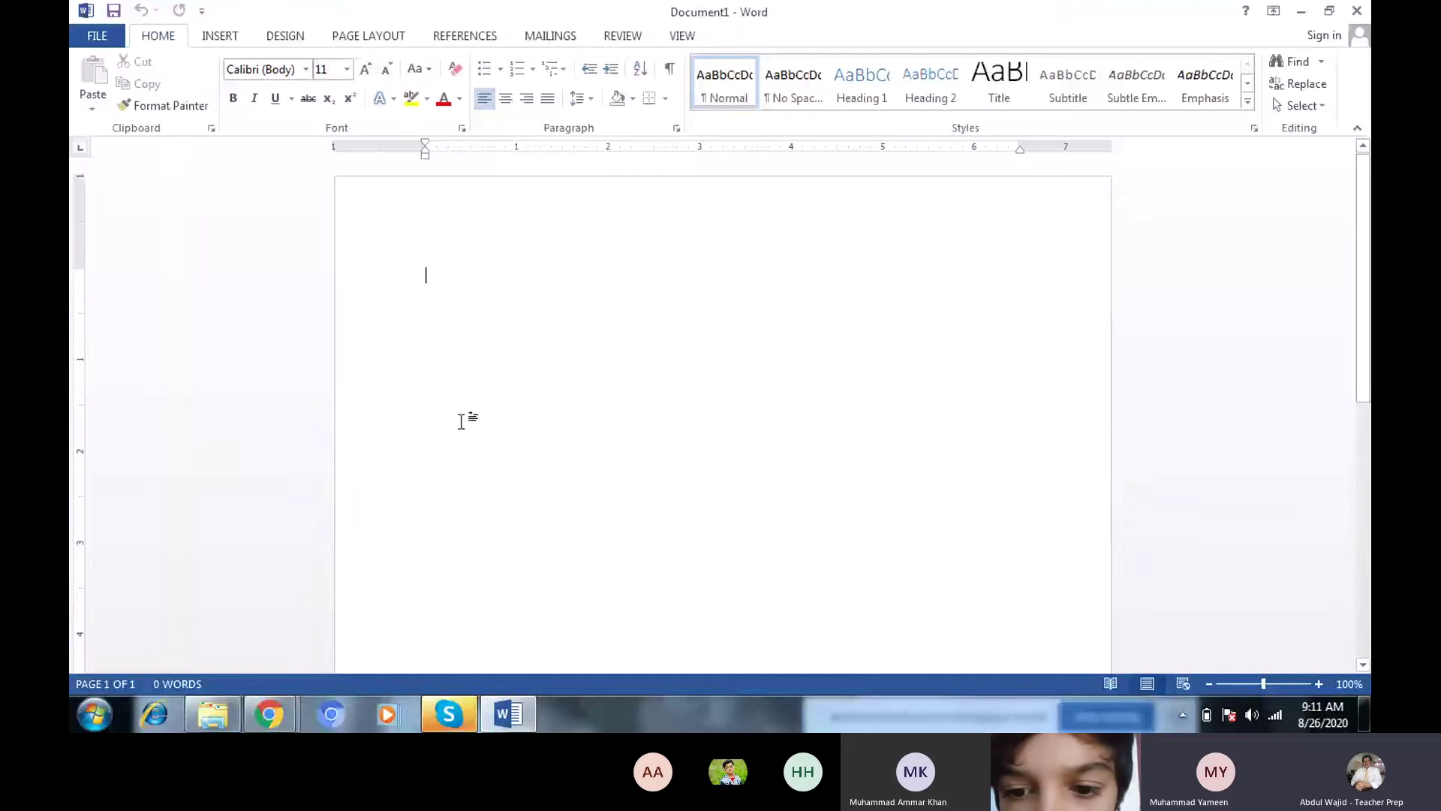
Enter the sentence "Pakistan is our country." at the start of the blank document
{"action": "type", "text": "Pakis"}
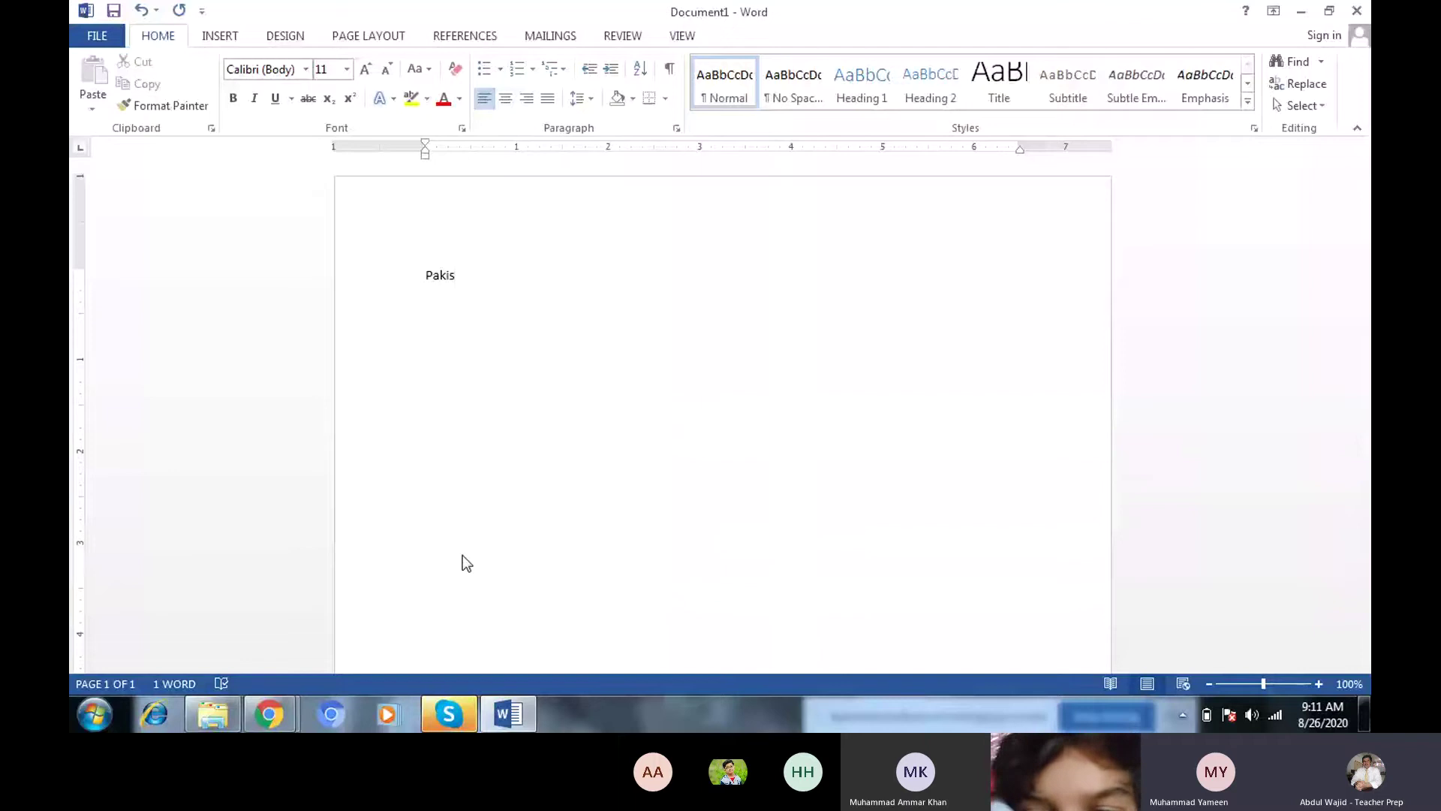
{"action": "type", "text": "tan"}
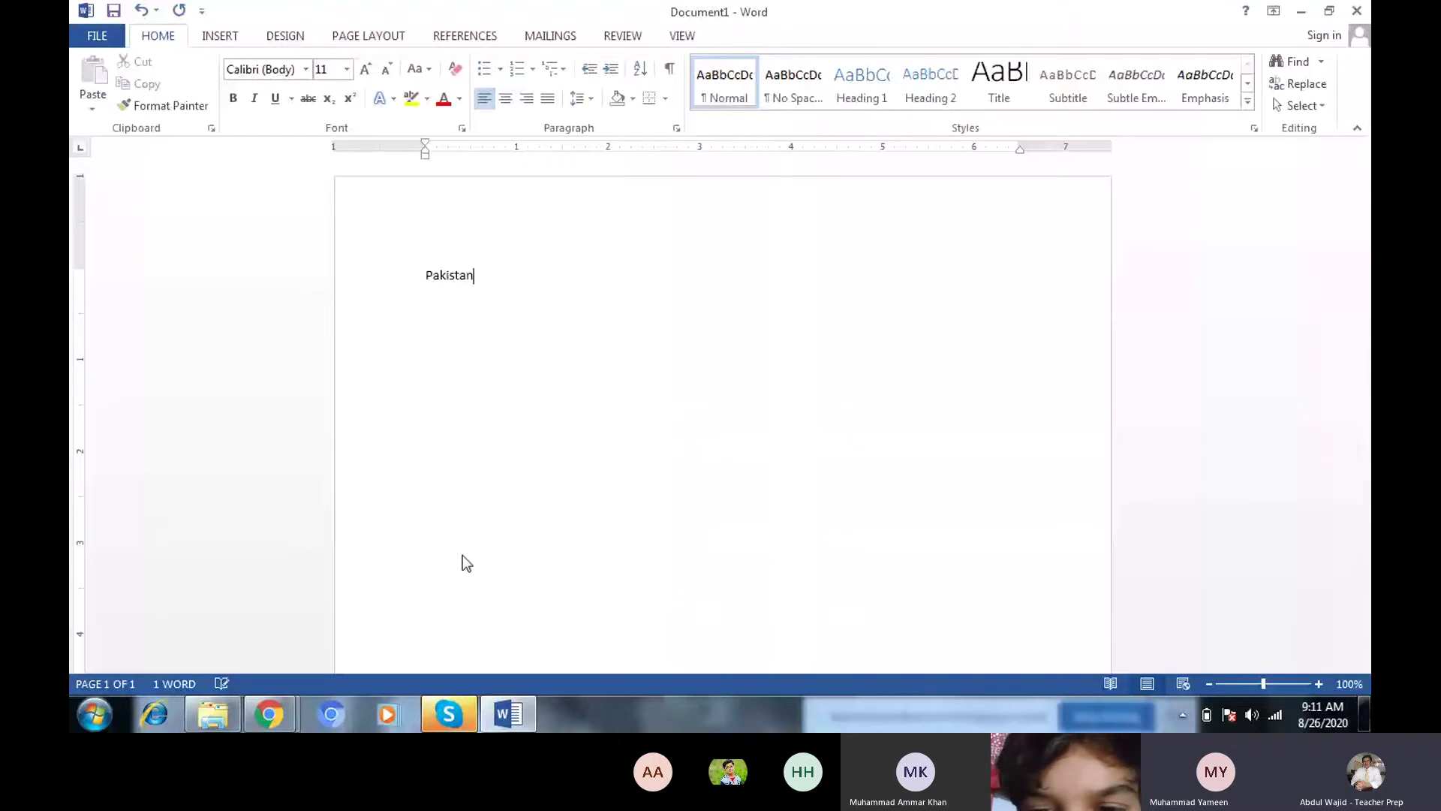
{"action": "type", "text": " is our cou"}
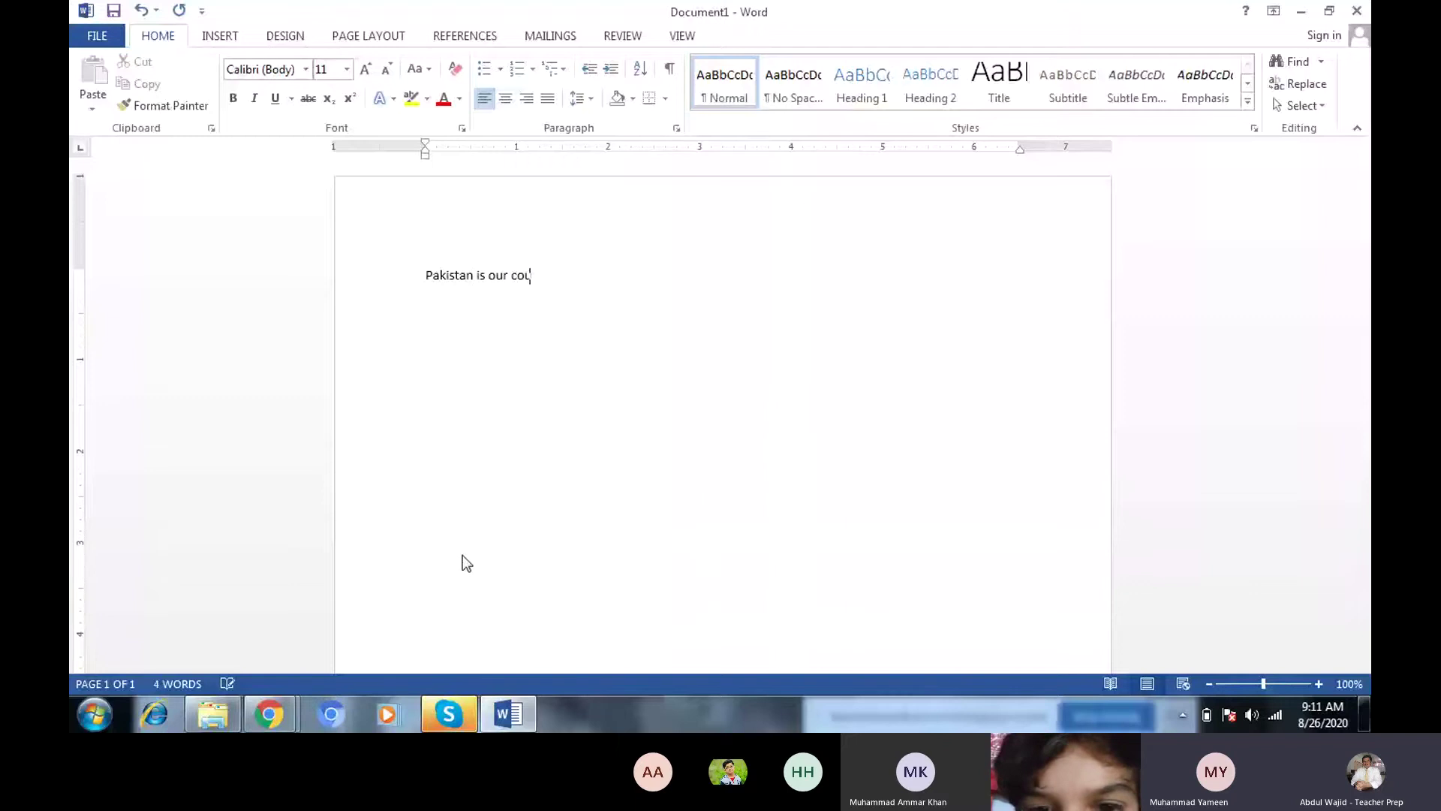
{"action": "type", "text": "n"}
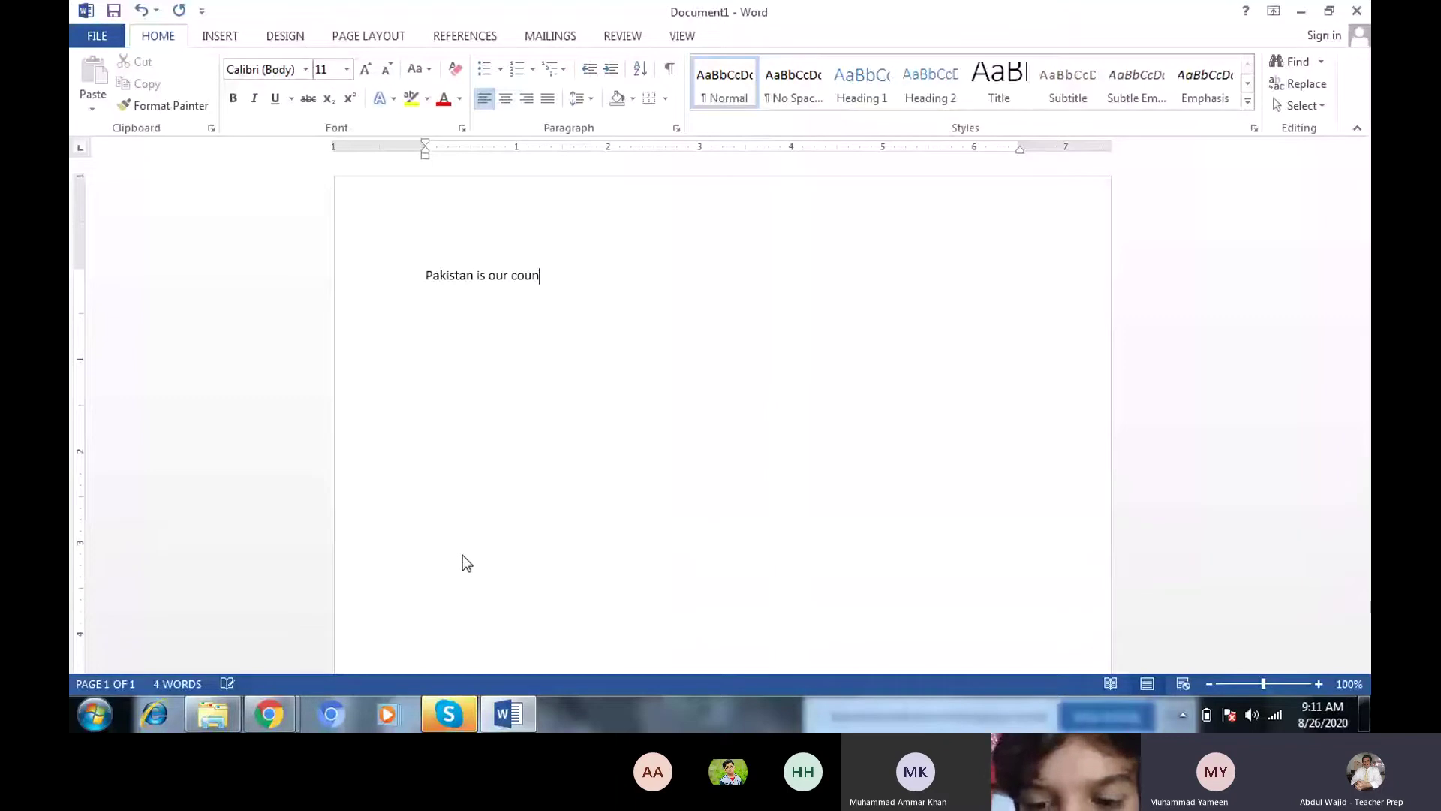
{"action": "type", "text": "try."}
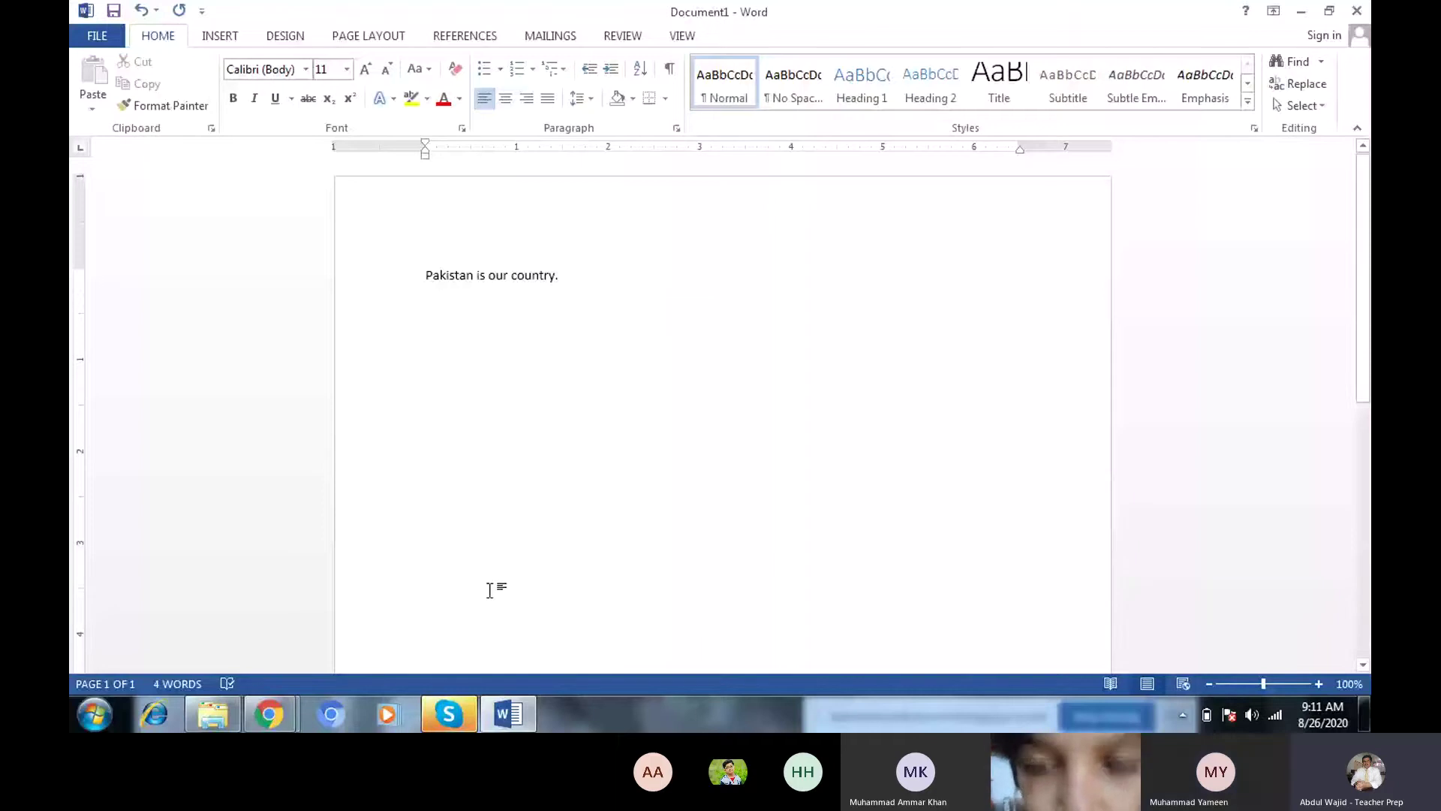
Format the whole sentence "Pakistan is our country." in Times New Roman at font size 14
{"action": "triple_click", "coordinate": [455, 289]}
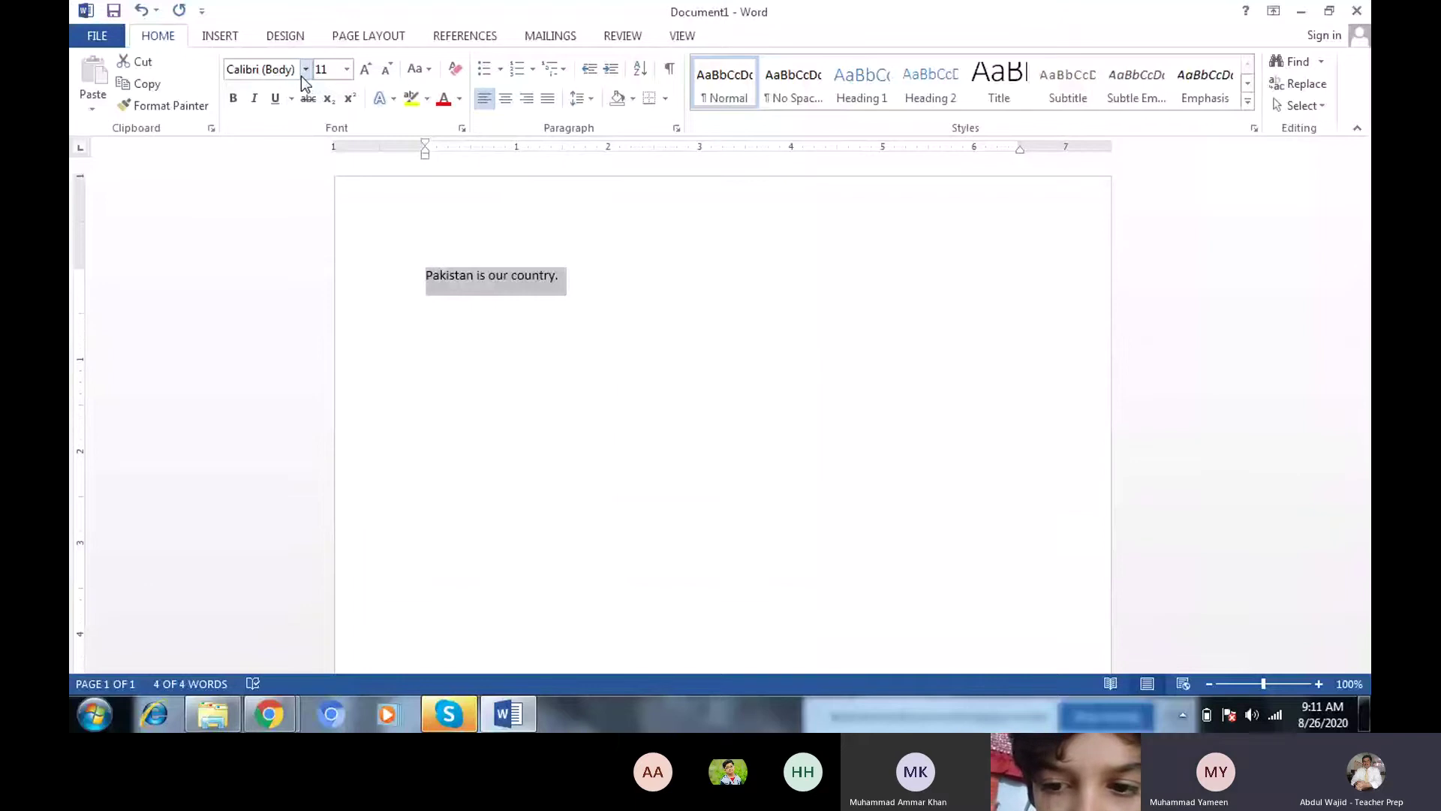
{"action": "left_click", "coordinate": [302, 73]}
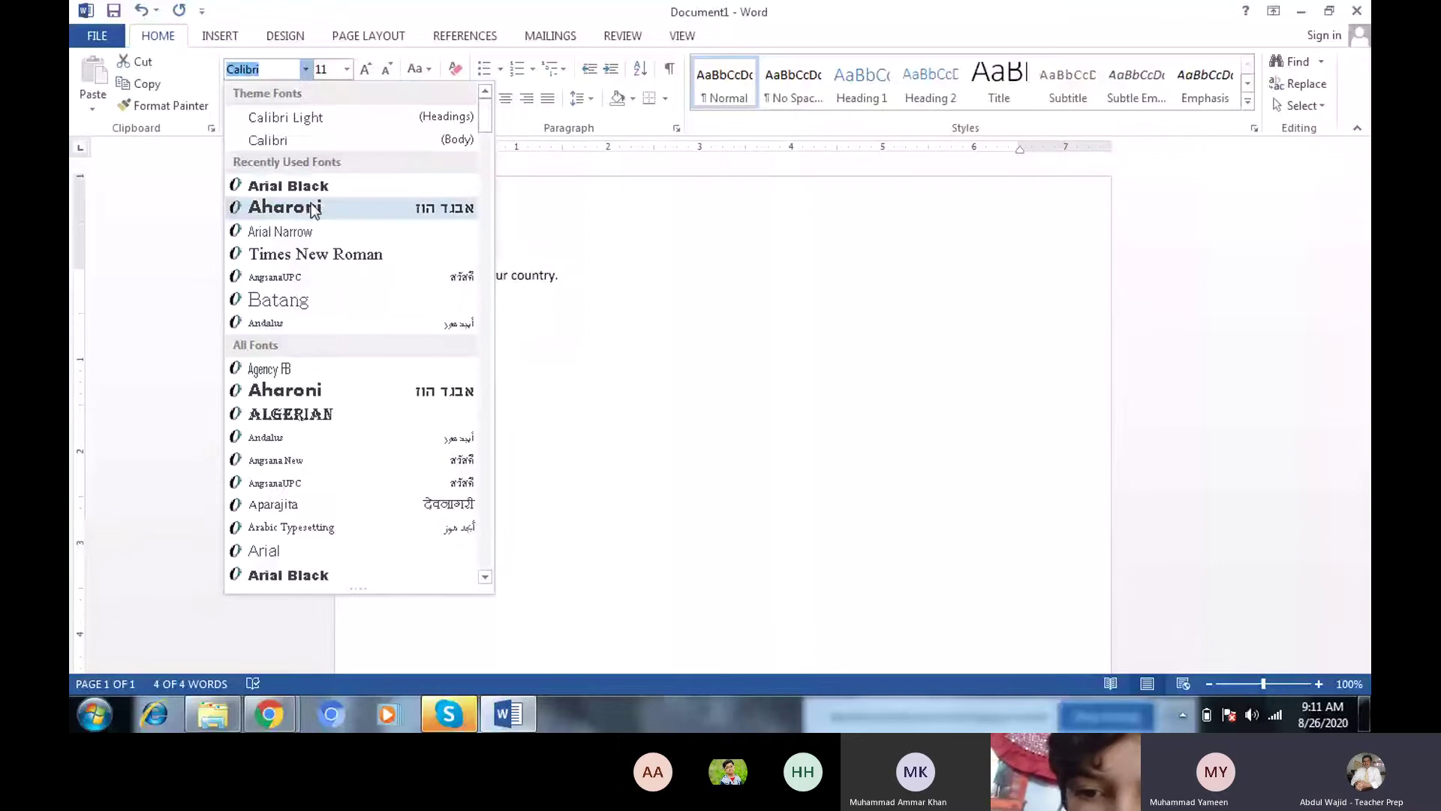
{"action": "left_click", "coordinate": [322, 255]}
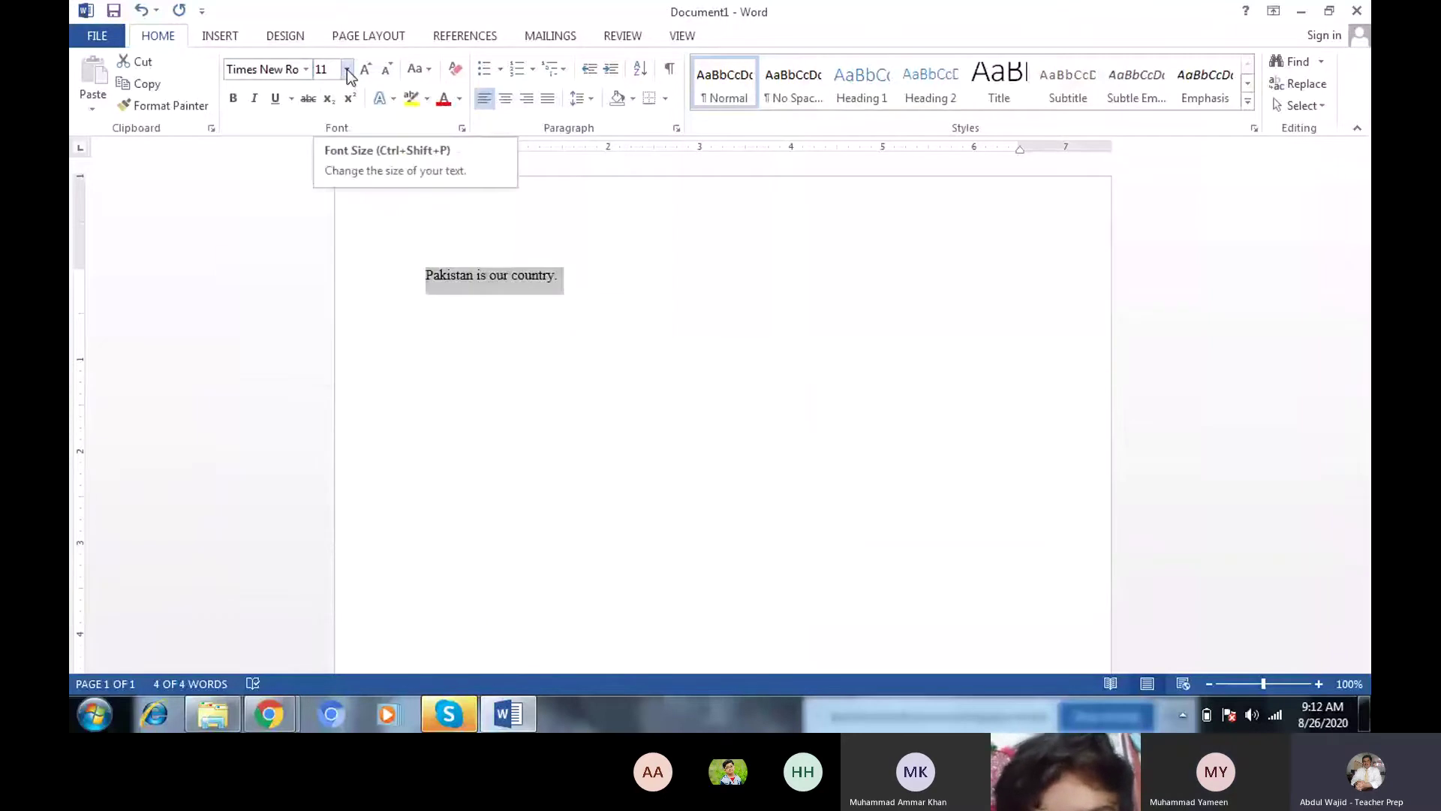
{"action": "left_click", "coordinate": [347, 70]}
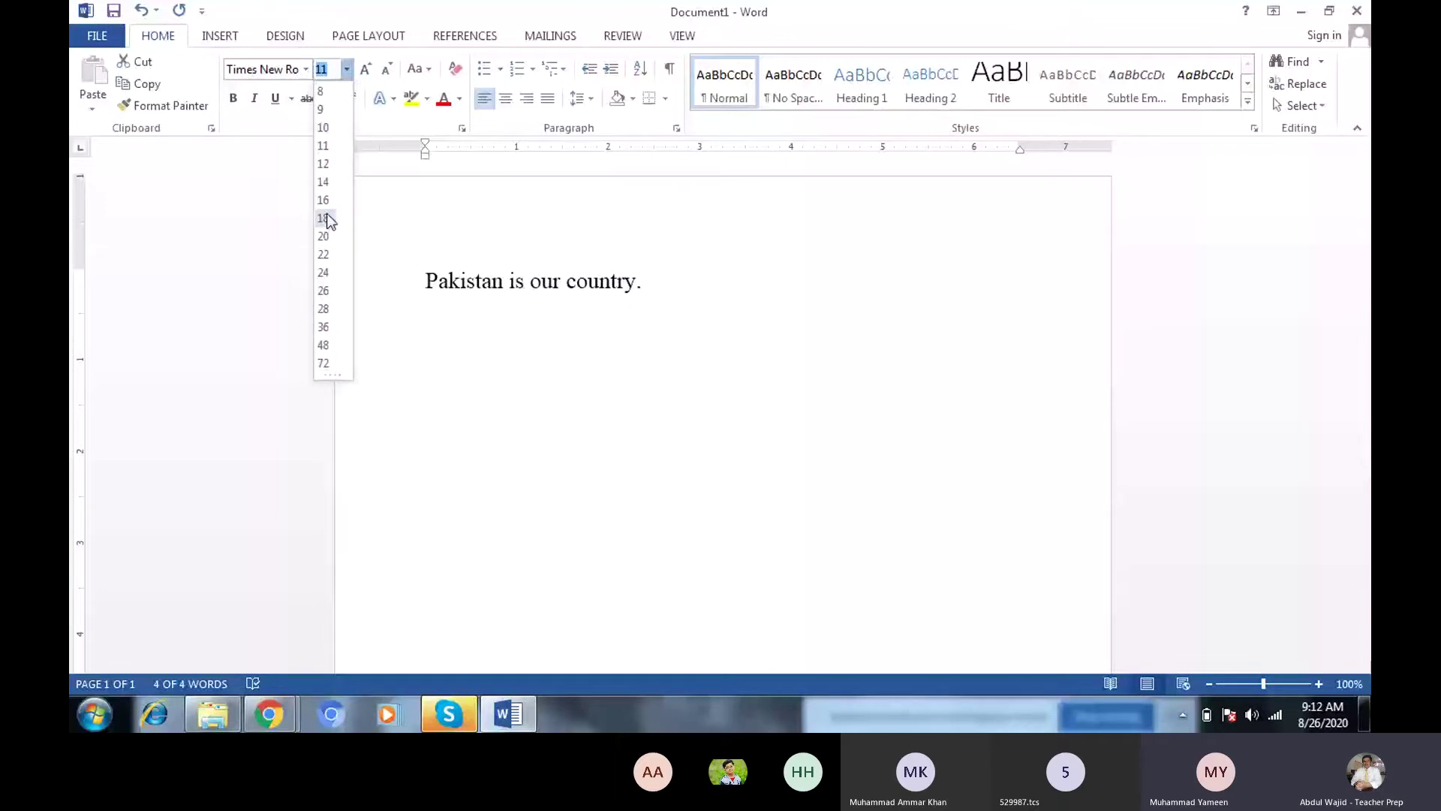
{"action": "left_click", "coordinate": [323, 182]}
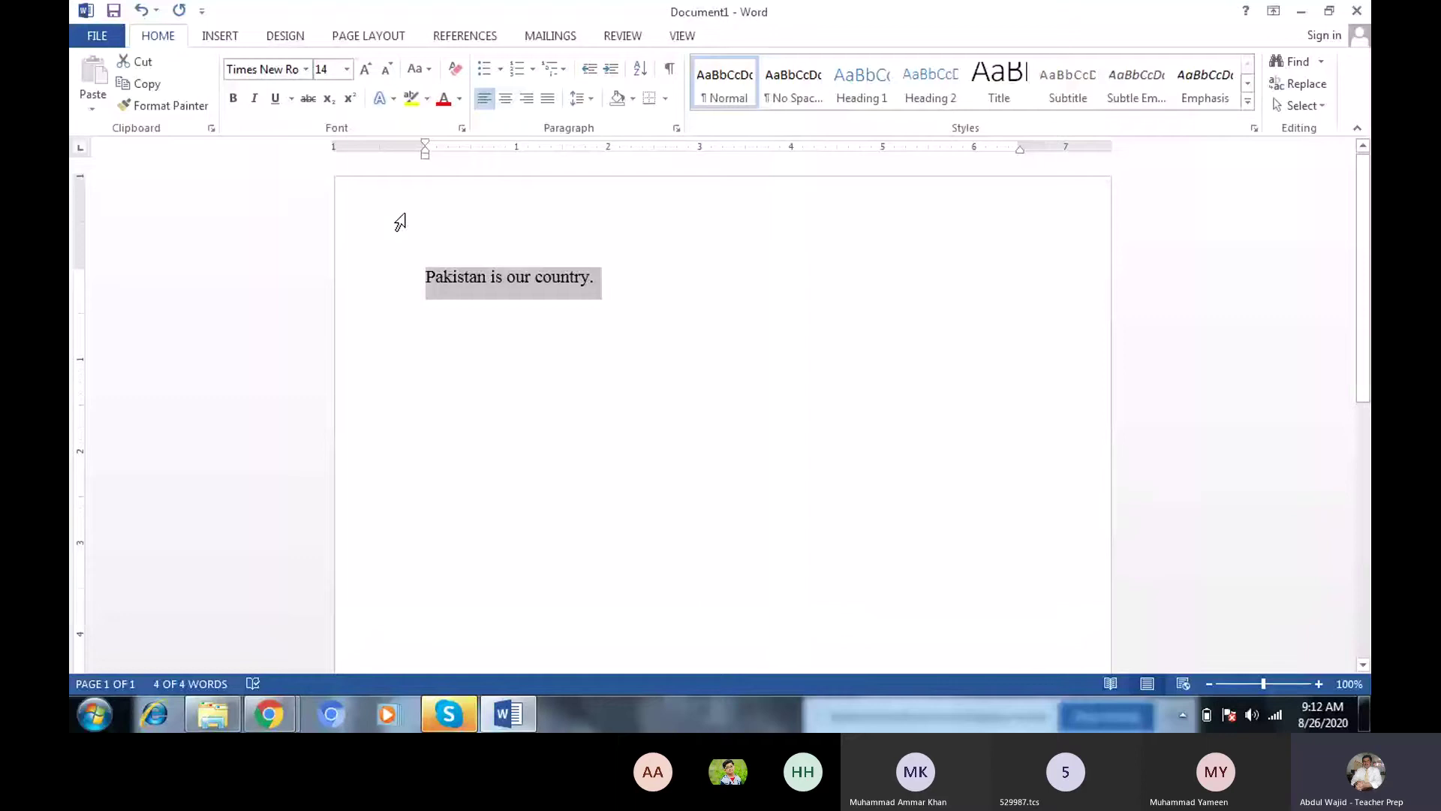
{"action": "left_click", "coordinate": [346, 69]}
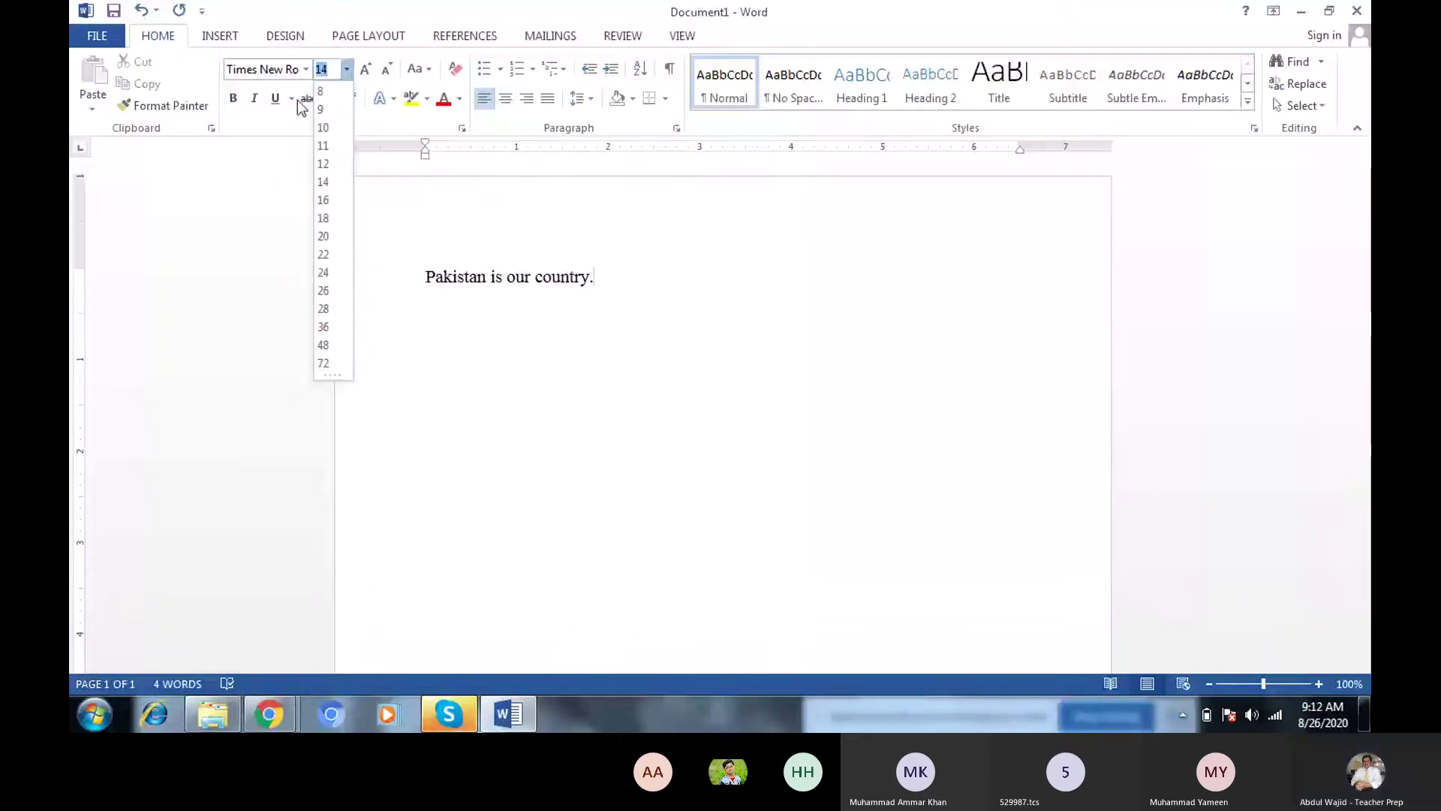
{"action": "left_click", "coordinate": [305, 69]}
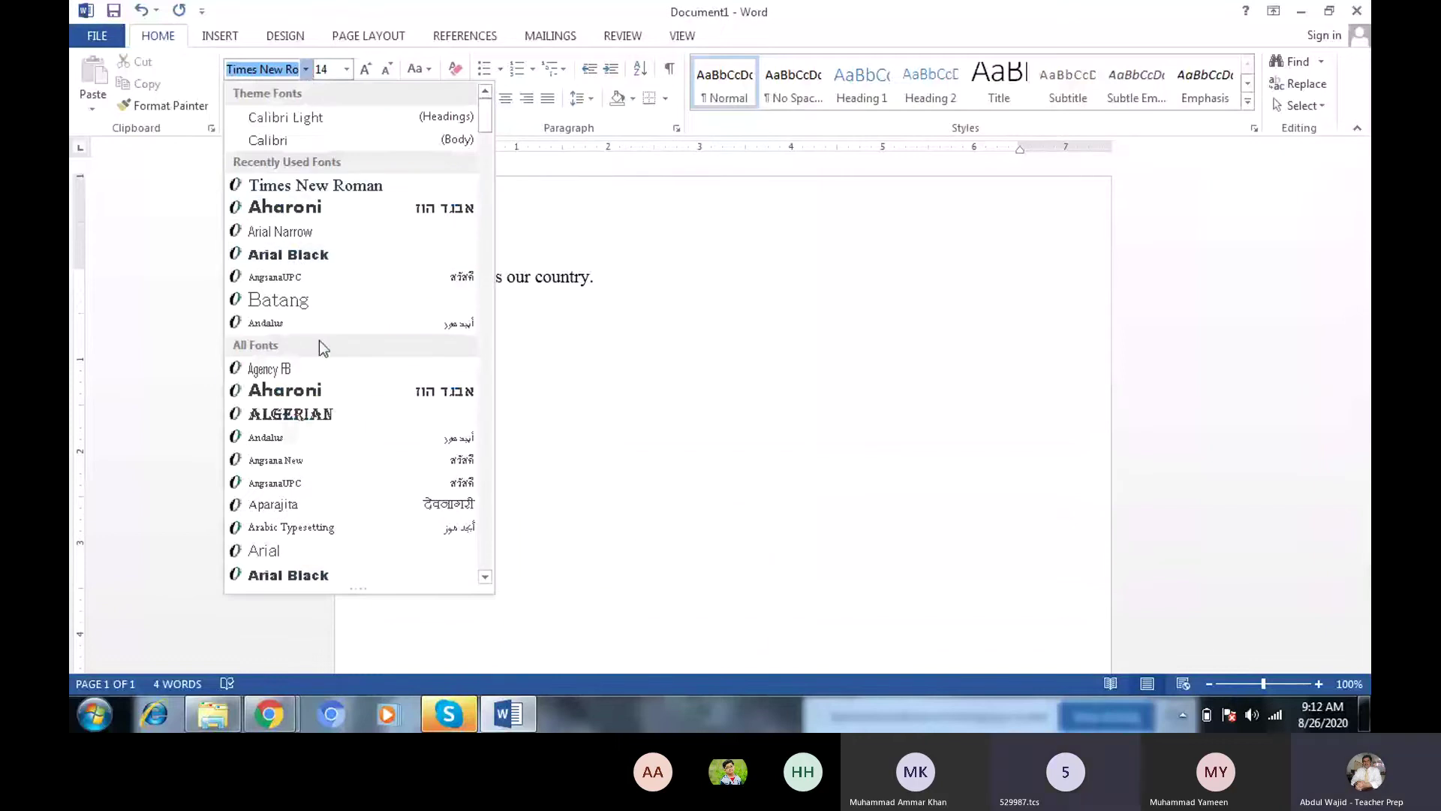
{"action": "left_click", "coordinate": [636, 281]}
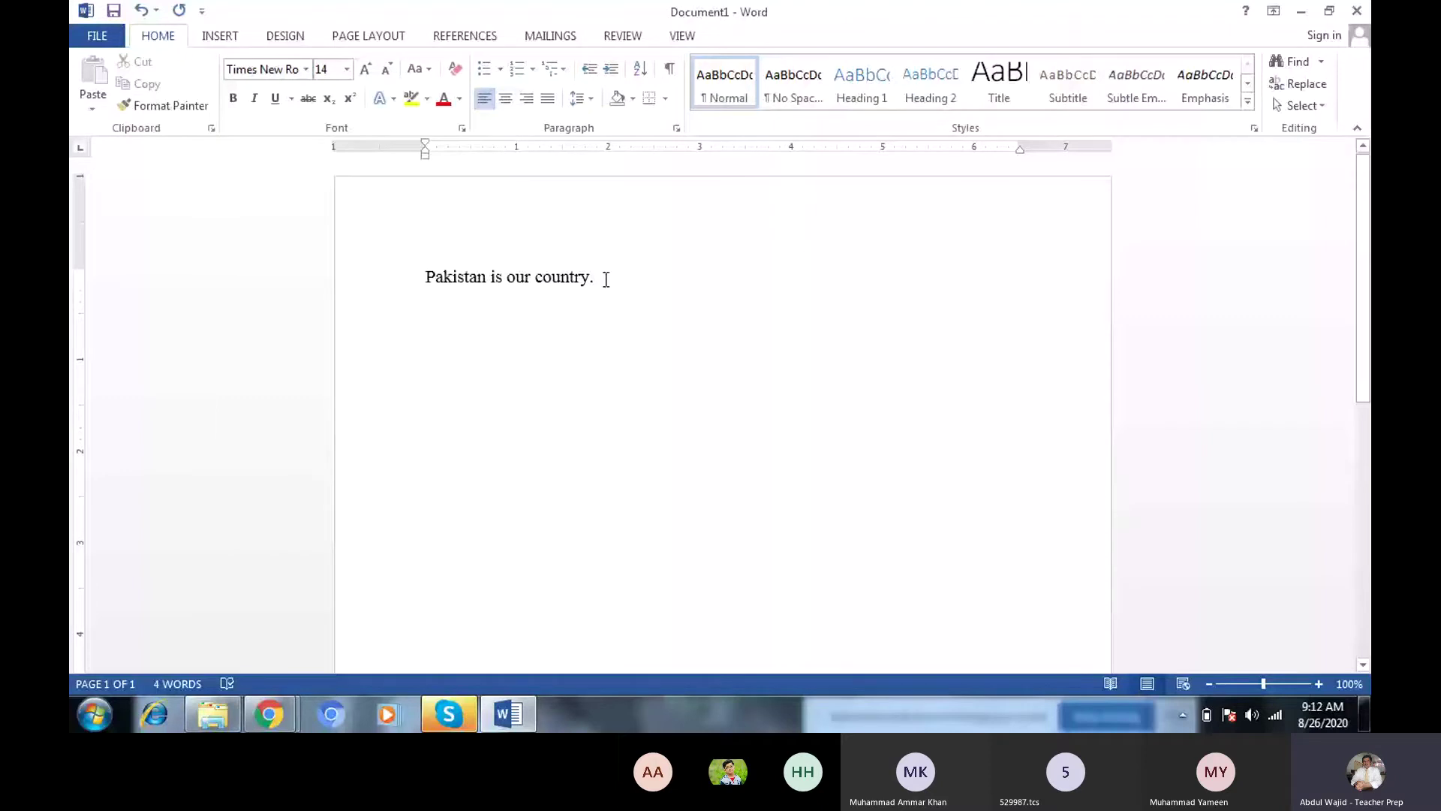
Make the whole sentence "Pakistan is our country." bold
{"action": "triple_click", "coordinate": [463, 274]}
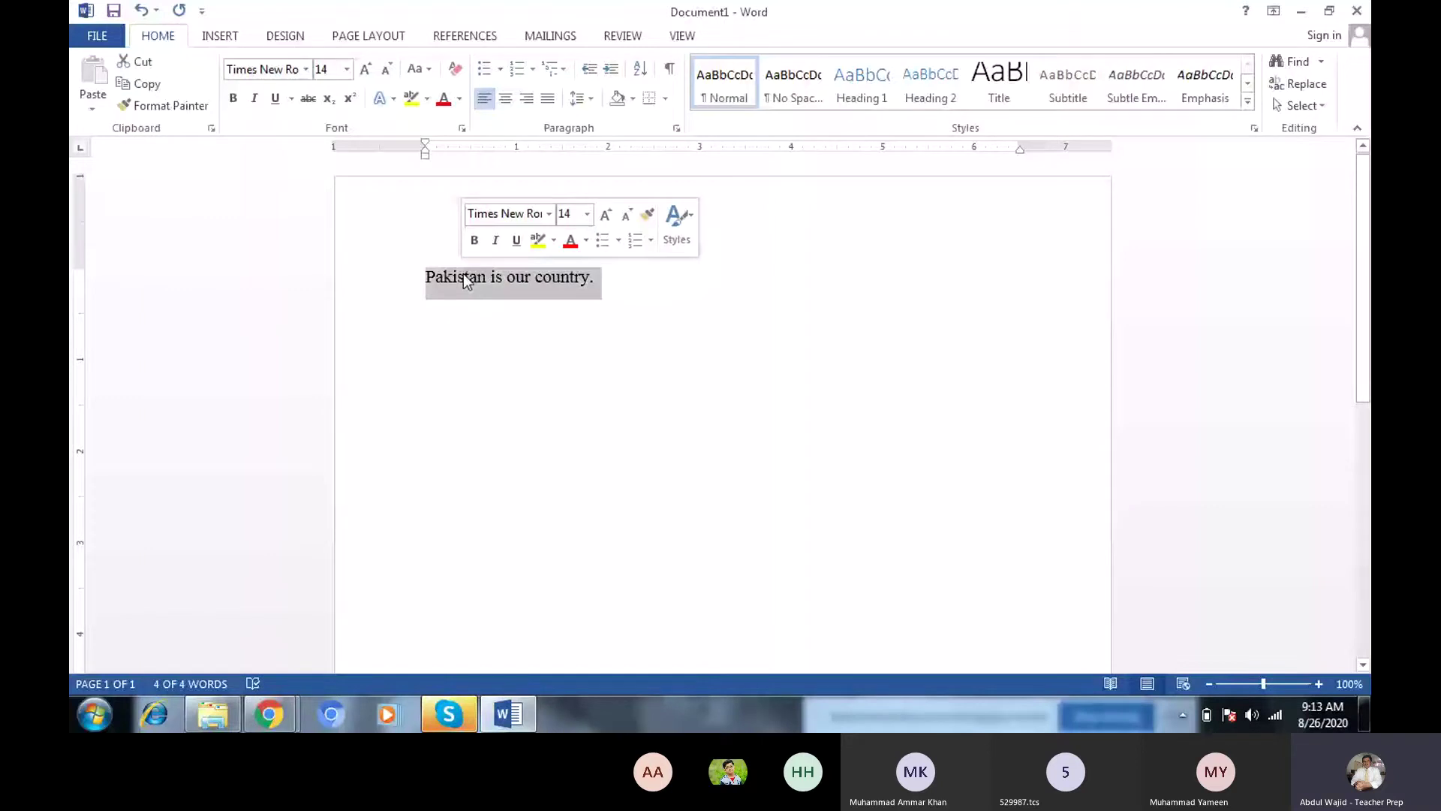
{"action": "left_click", "coordinate": [233, 98]}
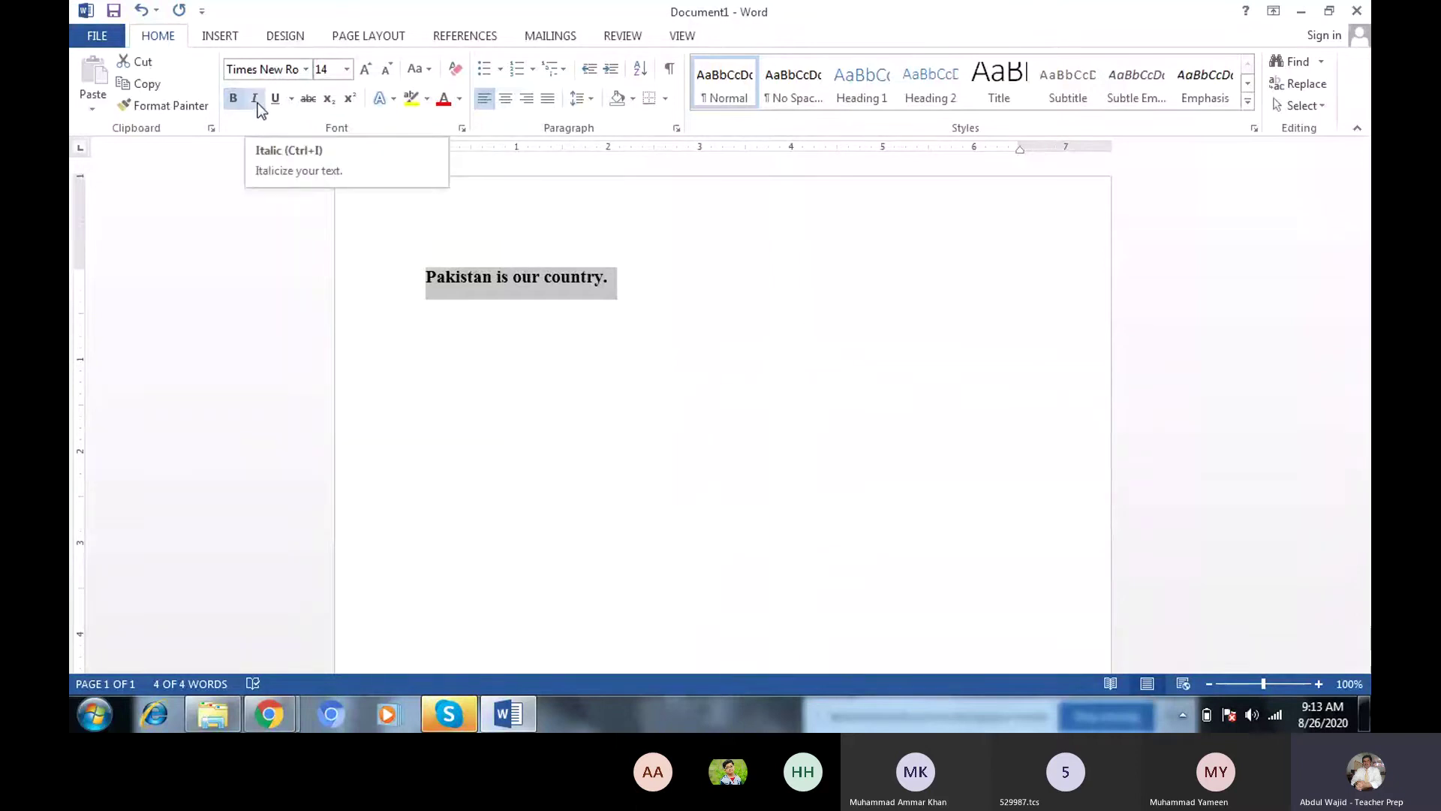
Try italic and underline on the whole sentence, removing each style again
{"action": "left_click", "coordinate": [256, 100]}
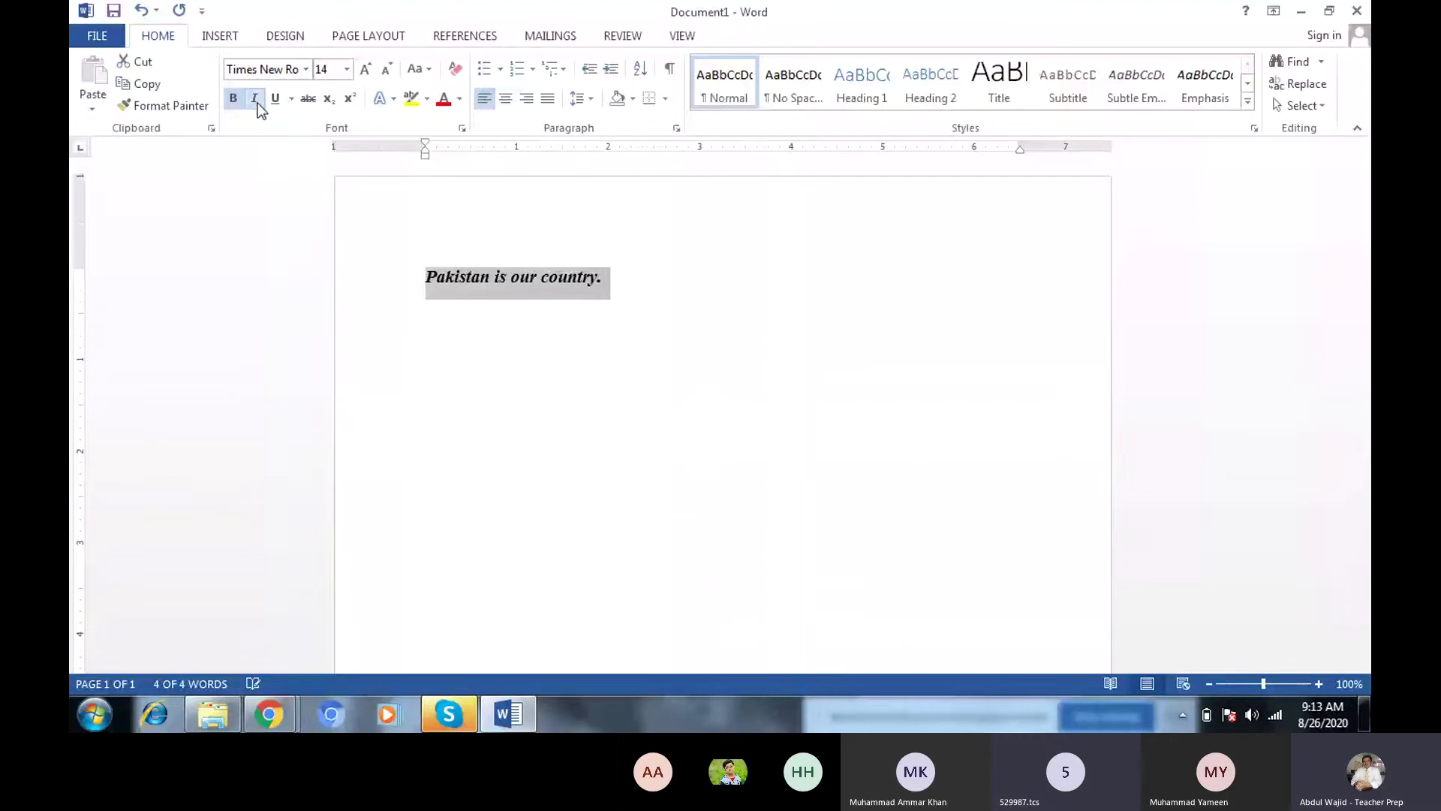
{"action": "left_click", "coordinate": [260, 102]}
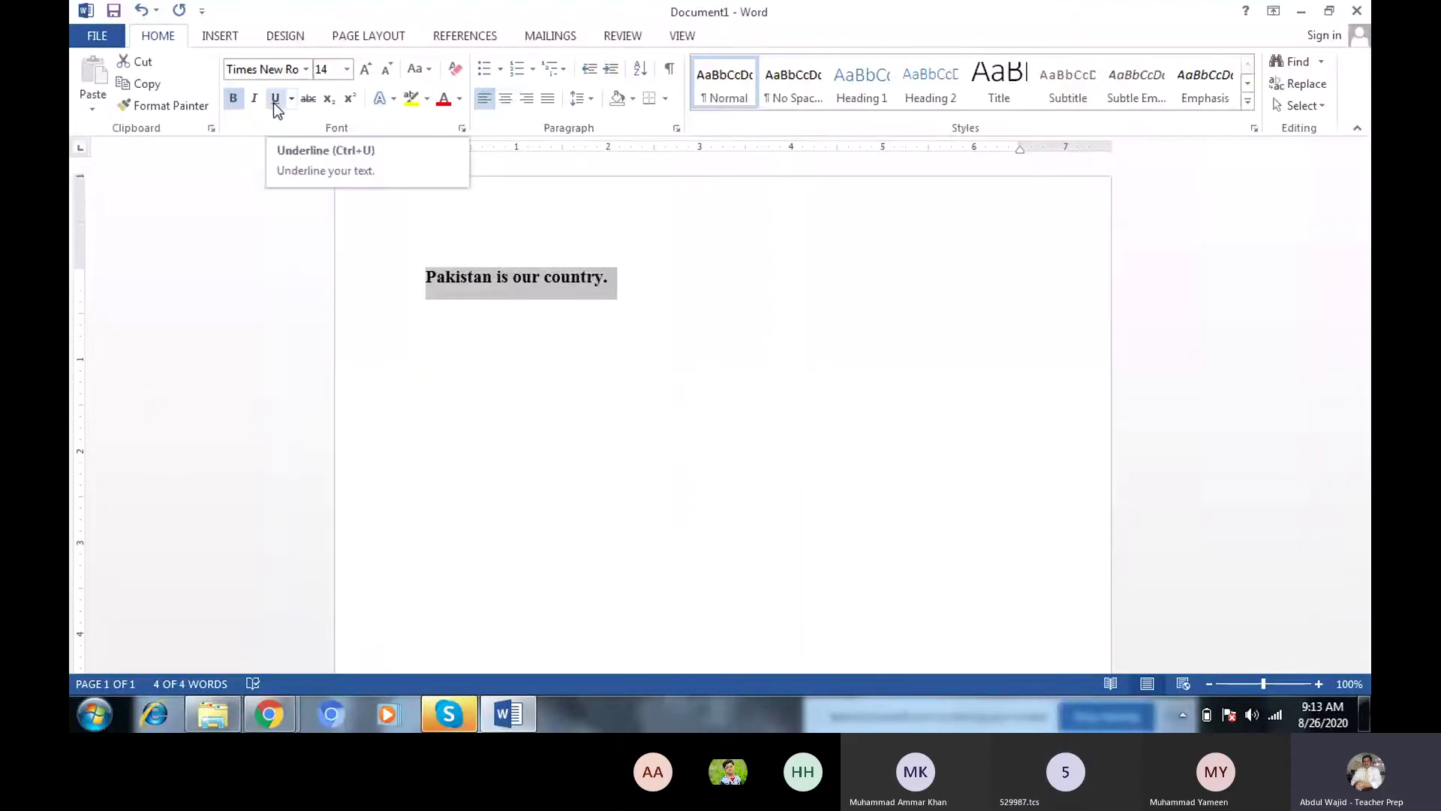
{"action": "left_click", "coordinate": [275, 103]}
{"action": "left_click", "coordinate": [275, 103]}
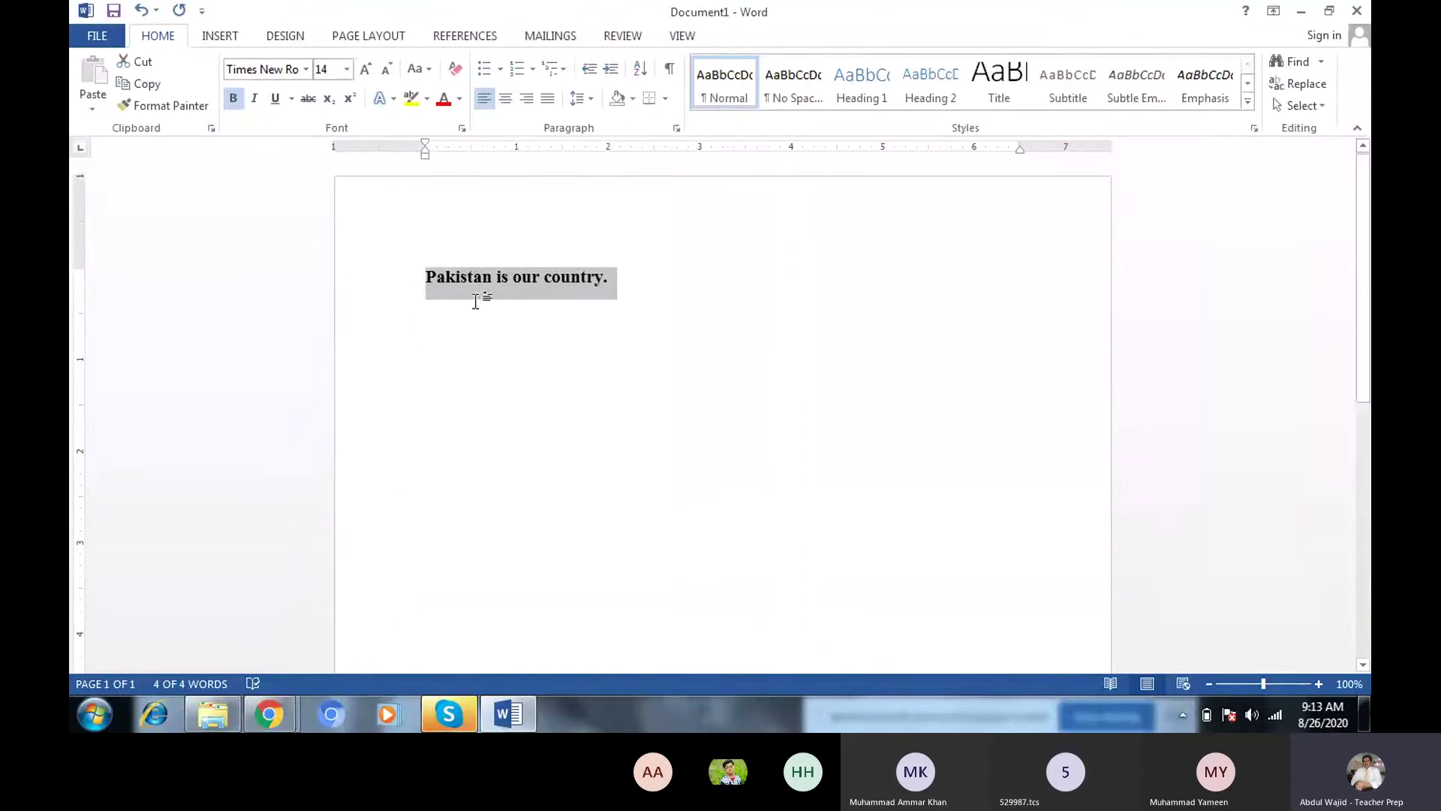
Underline only the words "our" and "Pakistan" in the sentence
{"action": "left_click", "coordinate": [516, 275]}
{"action": "left_click_drag", "start_coordinate": [515, 276], "coordinate": [536, 287]}
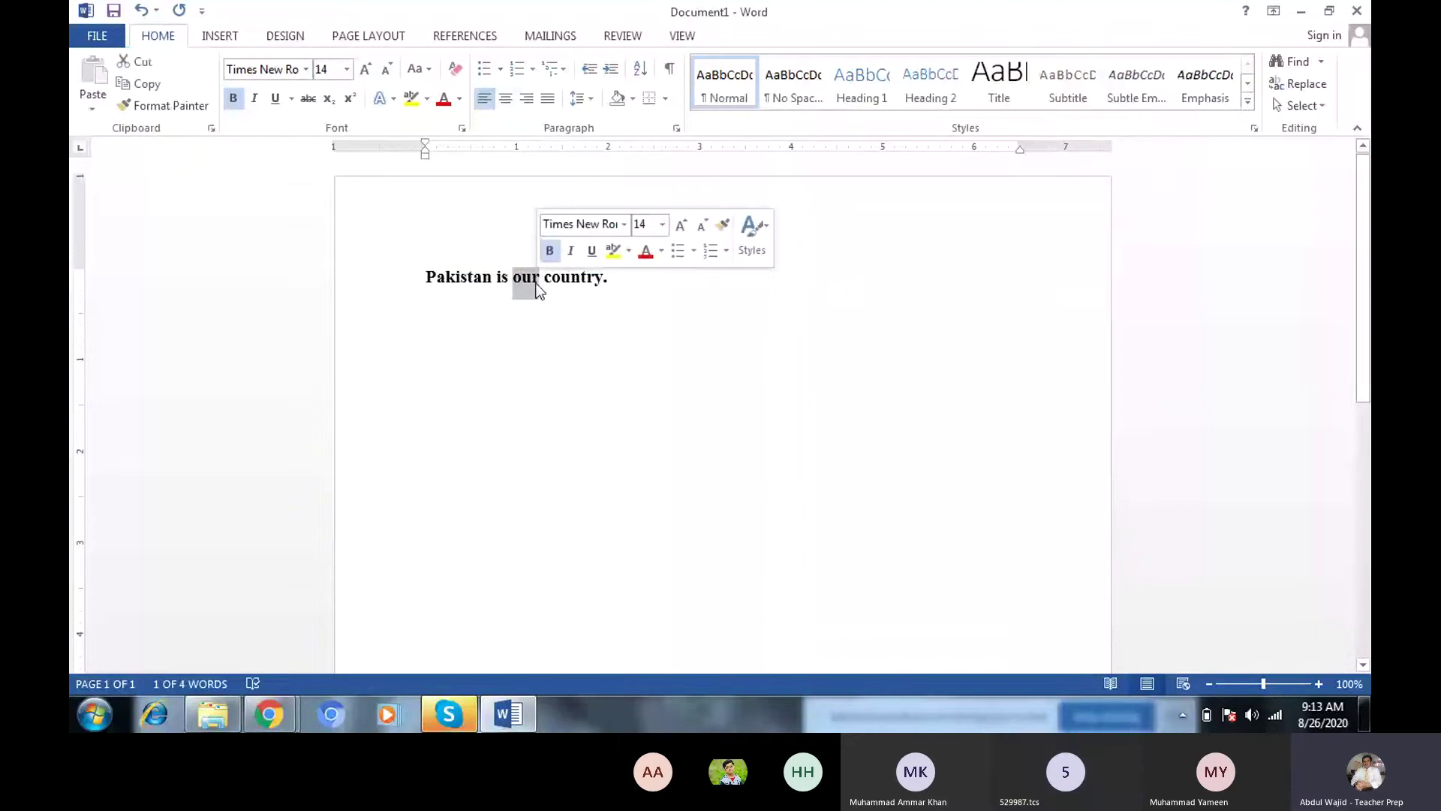
{"action": "left_click", "coordinate": [276, 101]}
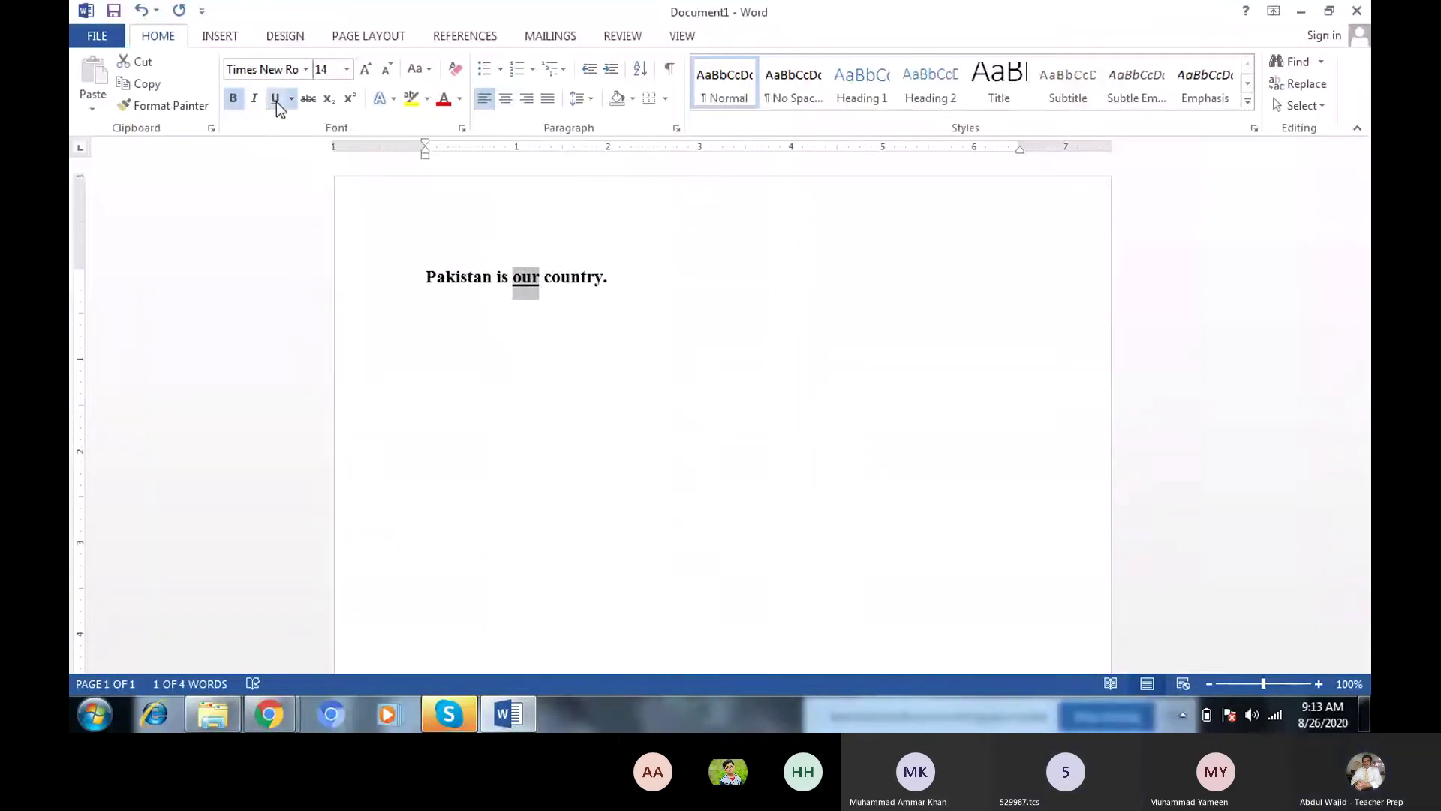
{"action": "left_click", "coordinate": [405, 298]}
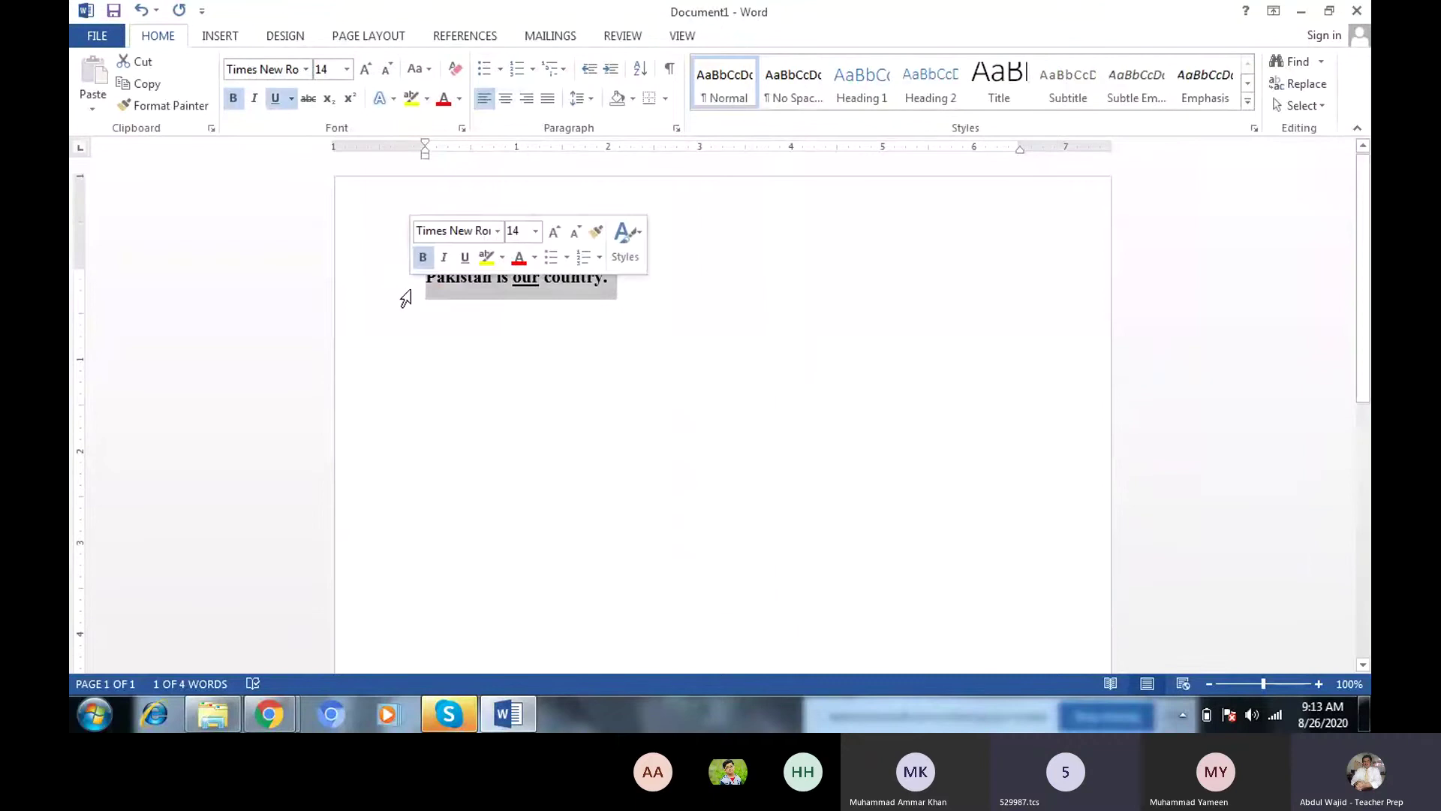
{"action": "left_click", "coordinate": [481, 314]}
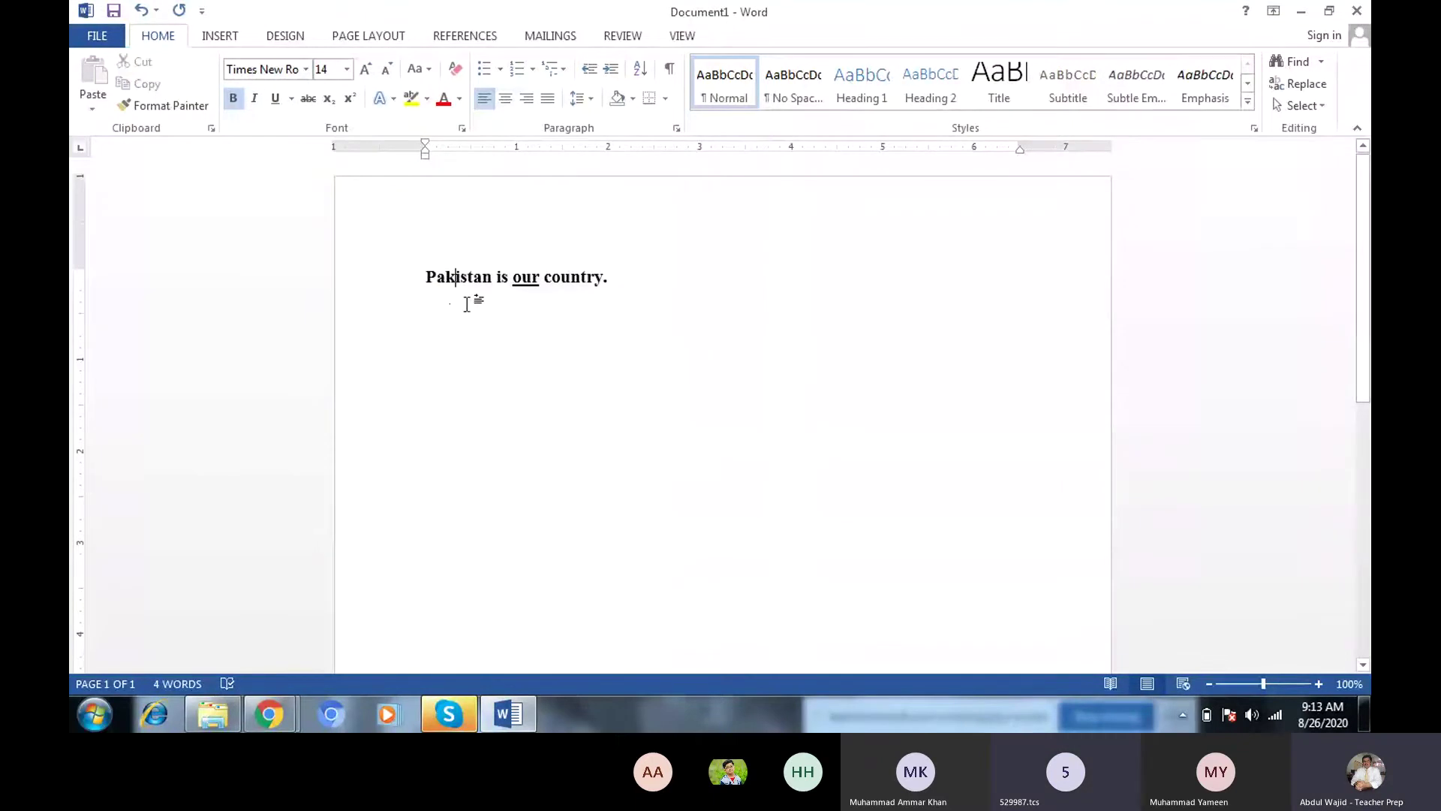
{"action": "left_click_drag", "start_coordinate": [489, 279], "coordinate": [425, 280]}
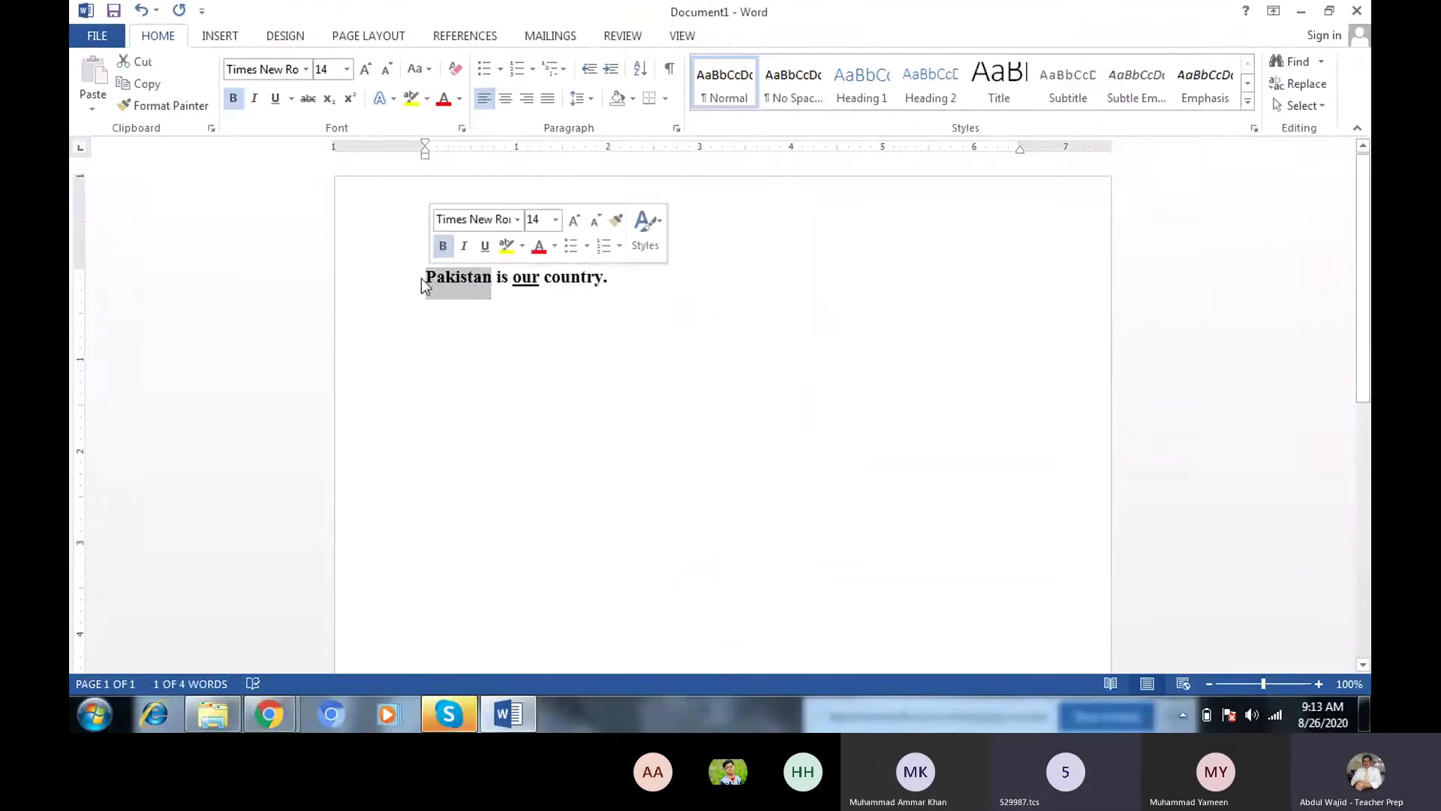
{"action": "left_click", "coordinate": [278, 103]}
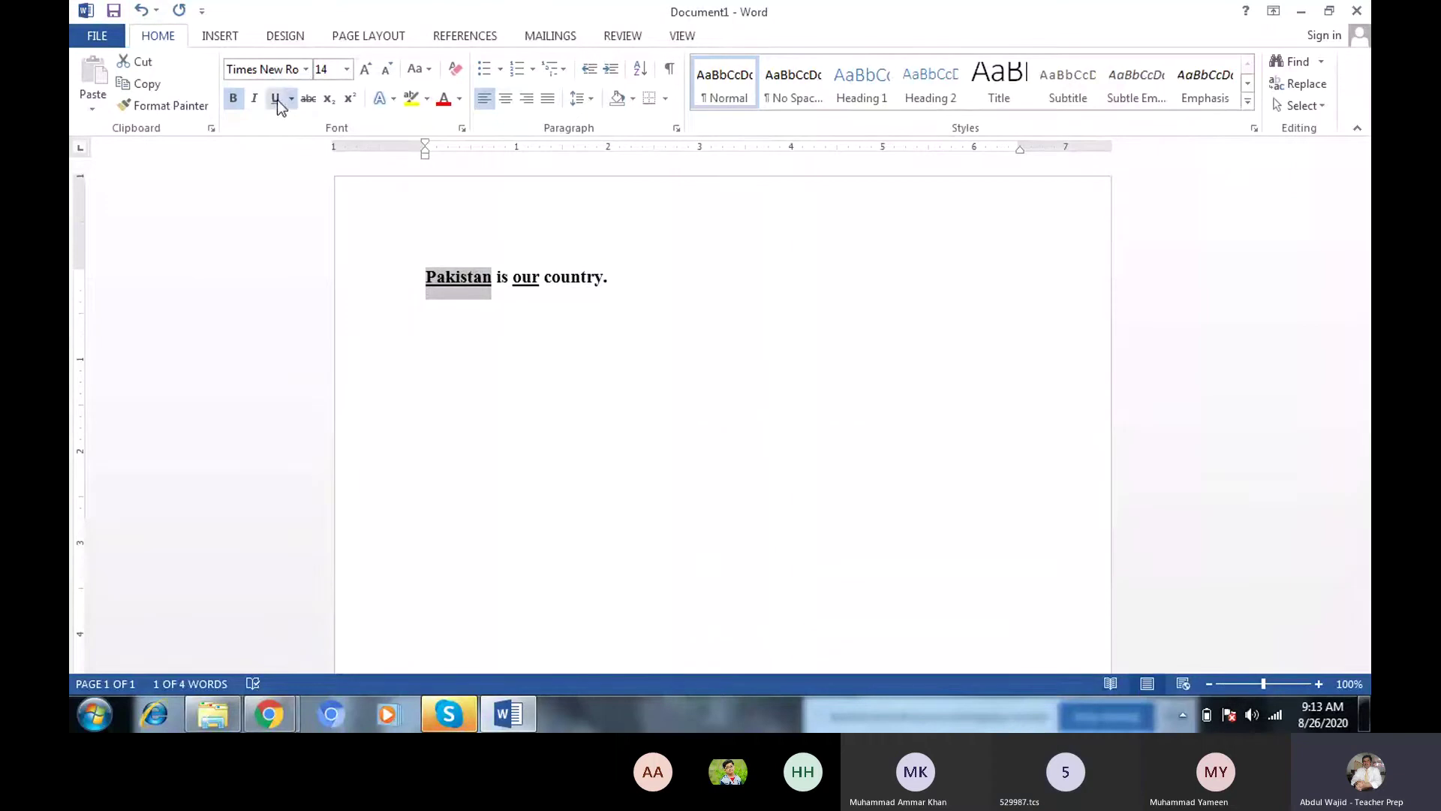
Enlarge the word "Pakistan" to font size 26 and return the whole sentence to size 14
{"action": "left_click", "coordinate": [348, 70]}
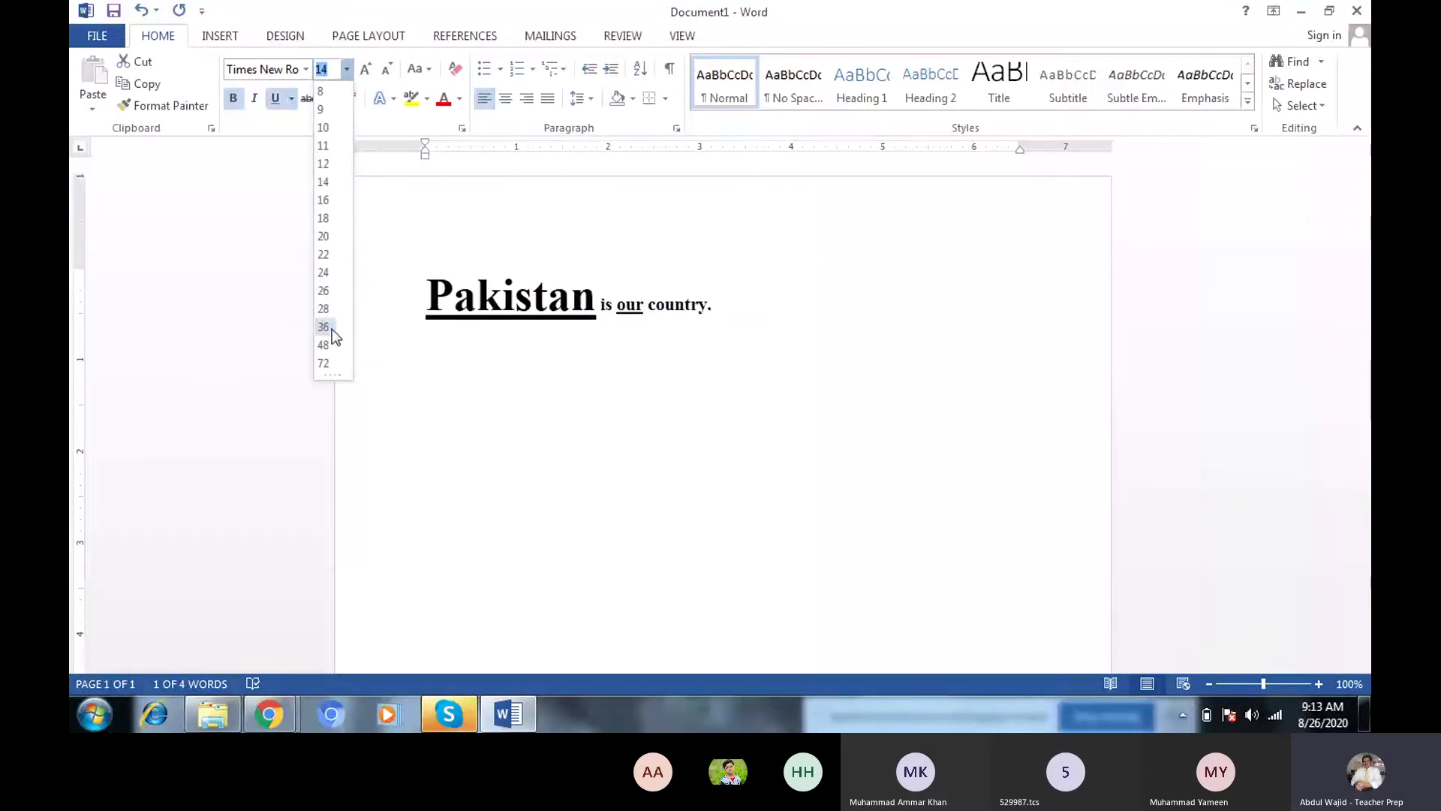
{"action": "left_click", "coordinate": [323, 290]}
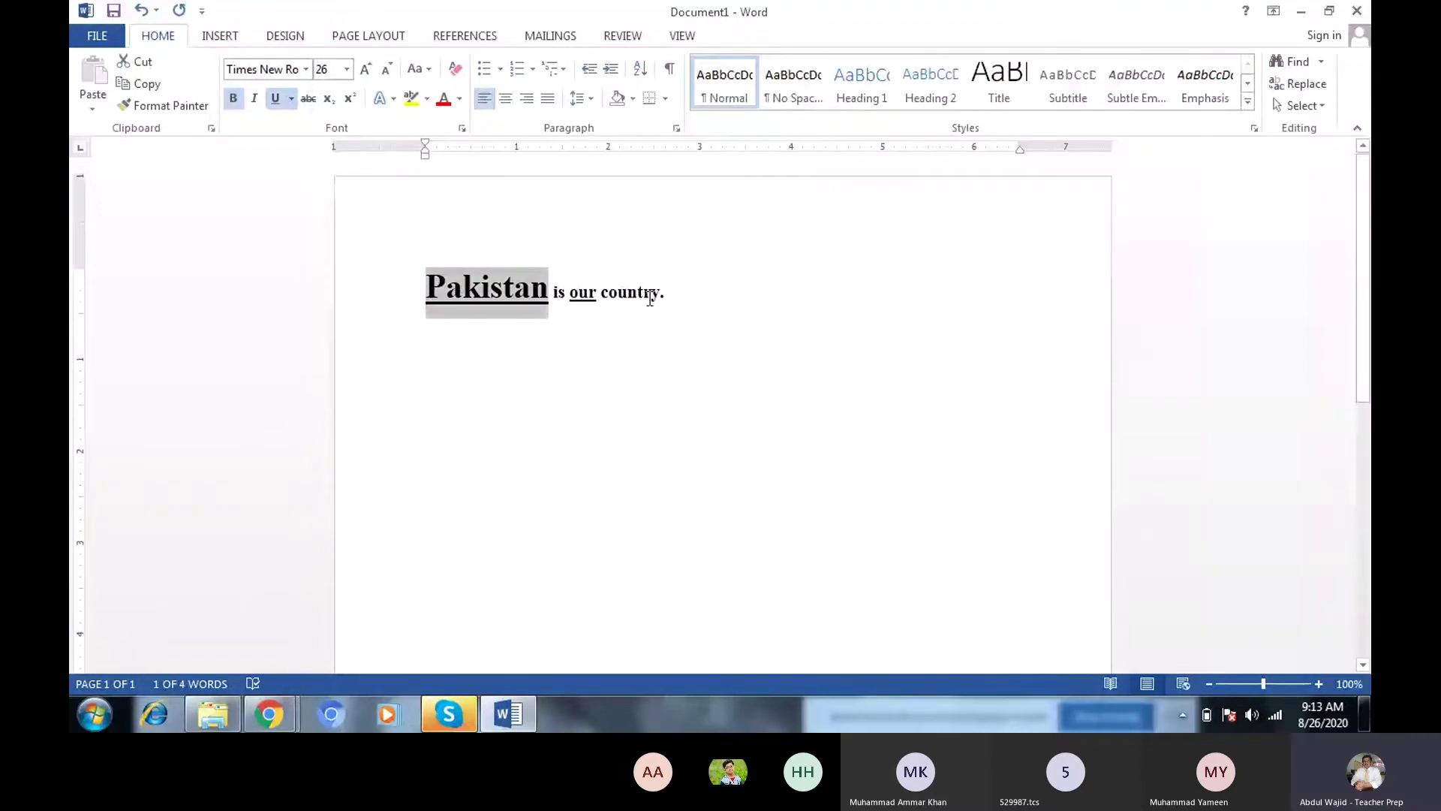
{"action": "left_click_drag", "start_coordinate": [672, 291], "coordinate": [478, 296]}
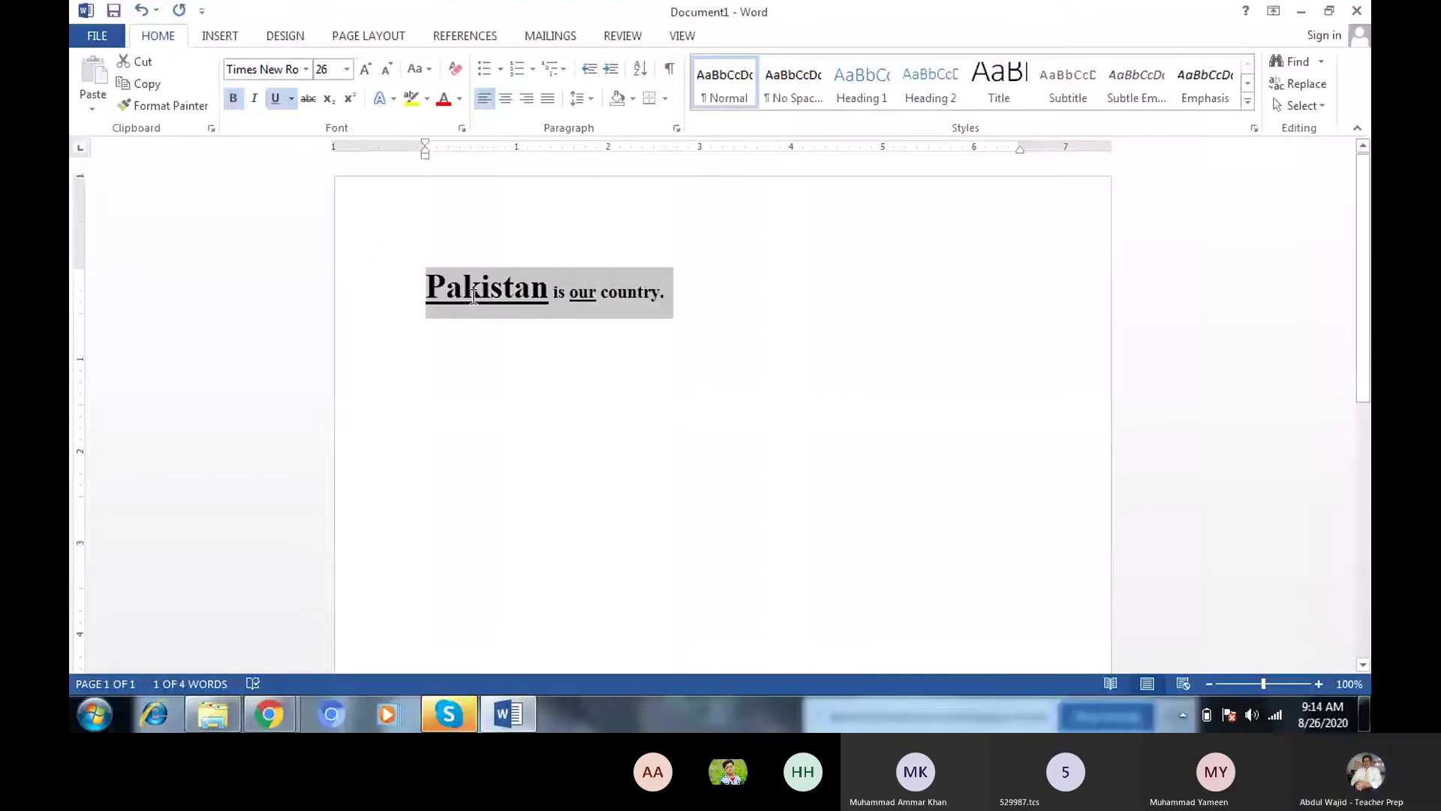
{"action": "left_click", "coordinate": [346, 69]}
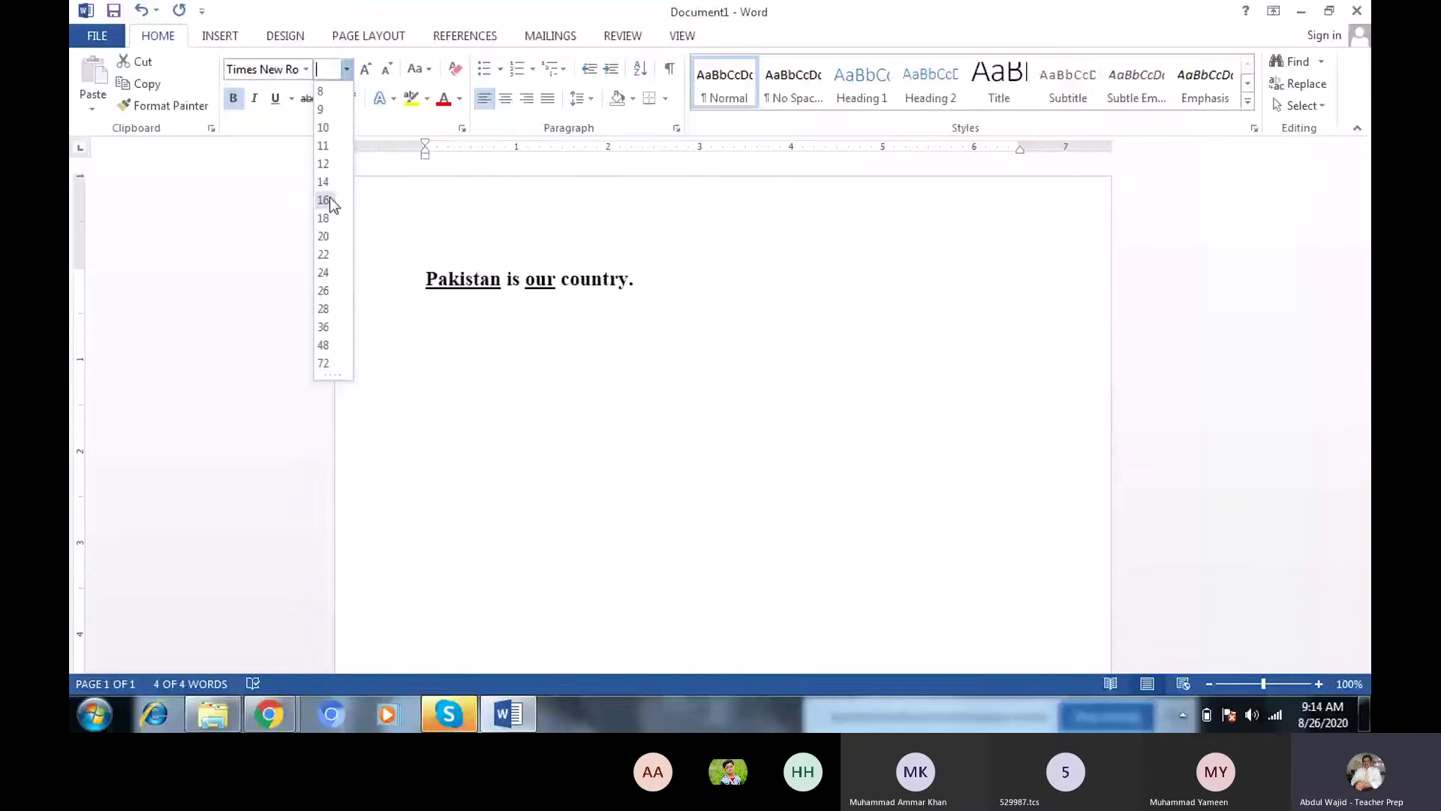
{"action": "left_click", "coordinate": [961, 537]}
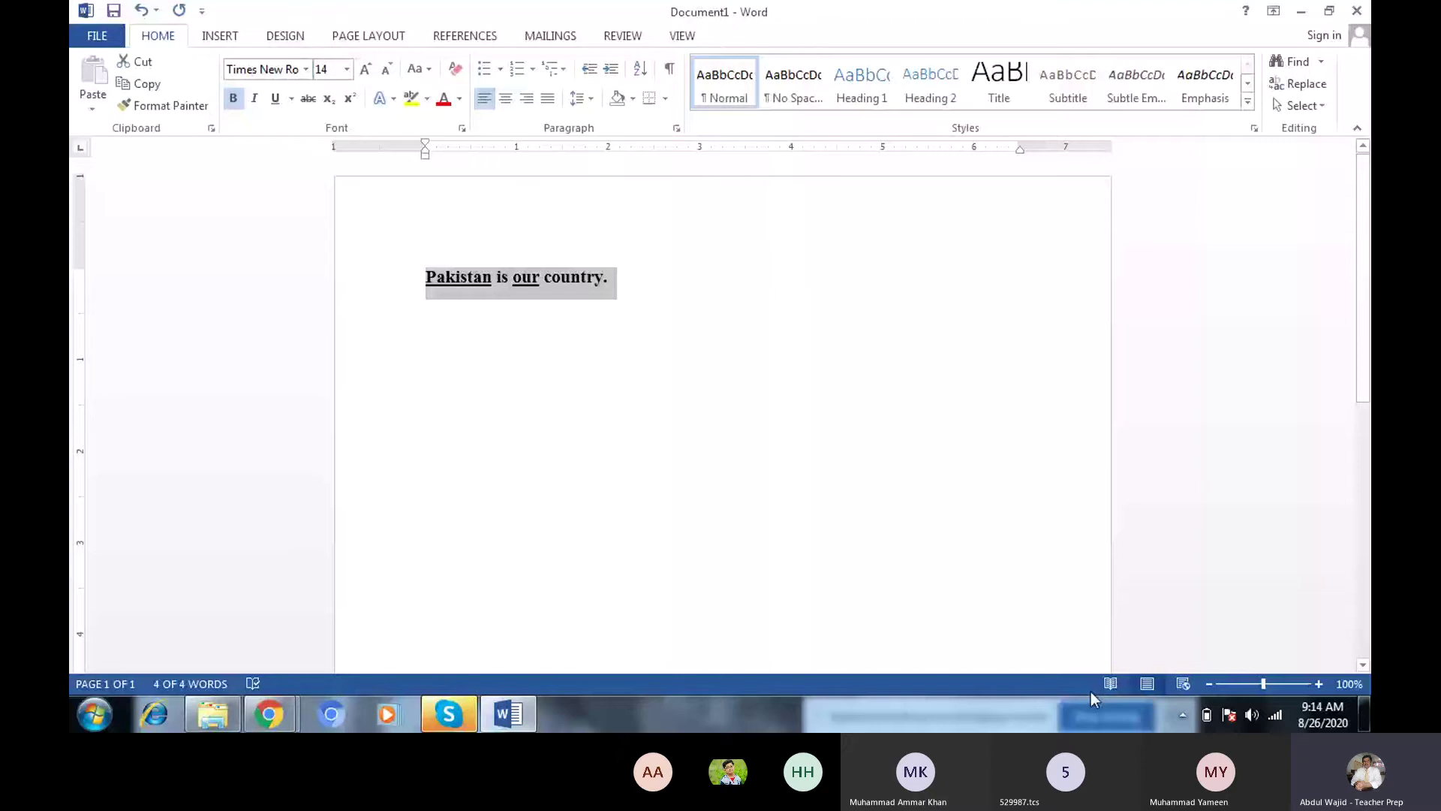
Magnify the page view to 212% with the sentence in view and dismiss the news notification
{"action": "left_click_drag", "start_coordinate": [1263, 683], "coordinate": [1272, 683]}
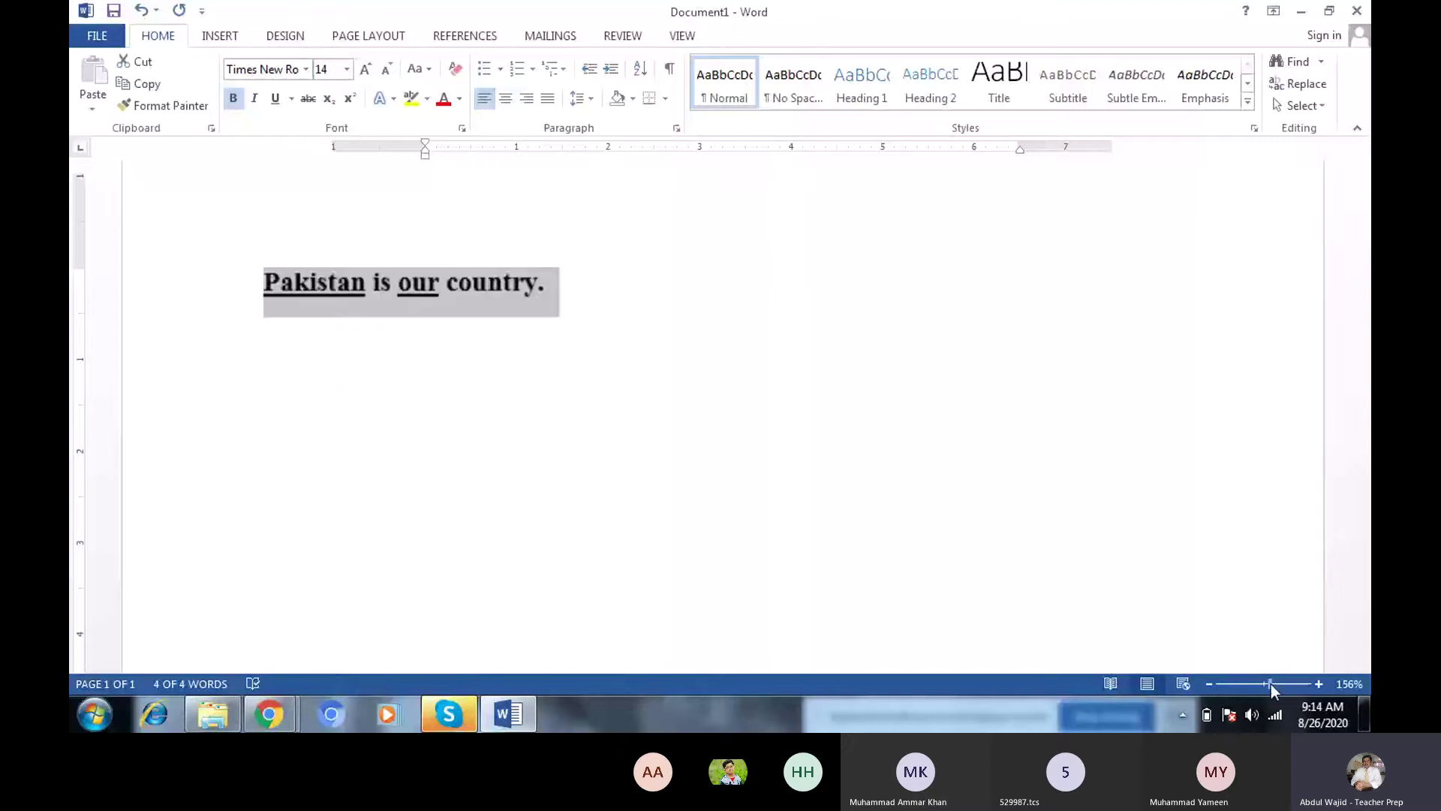
{"action": "left_click_drag", "start_coordinate": [1272, 683], "coordinate": [1276, 683]}
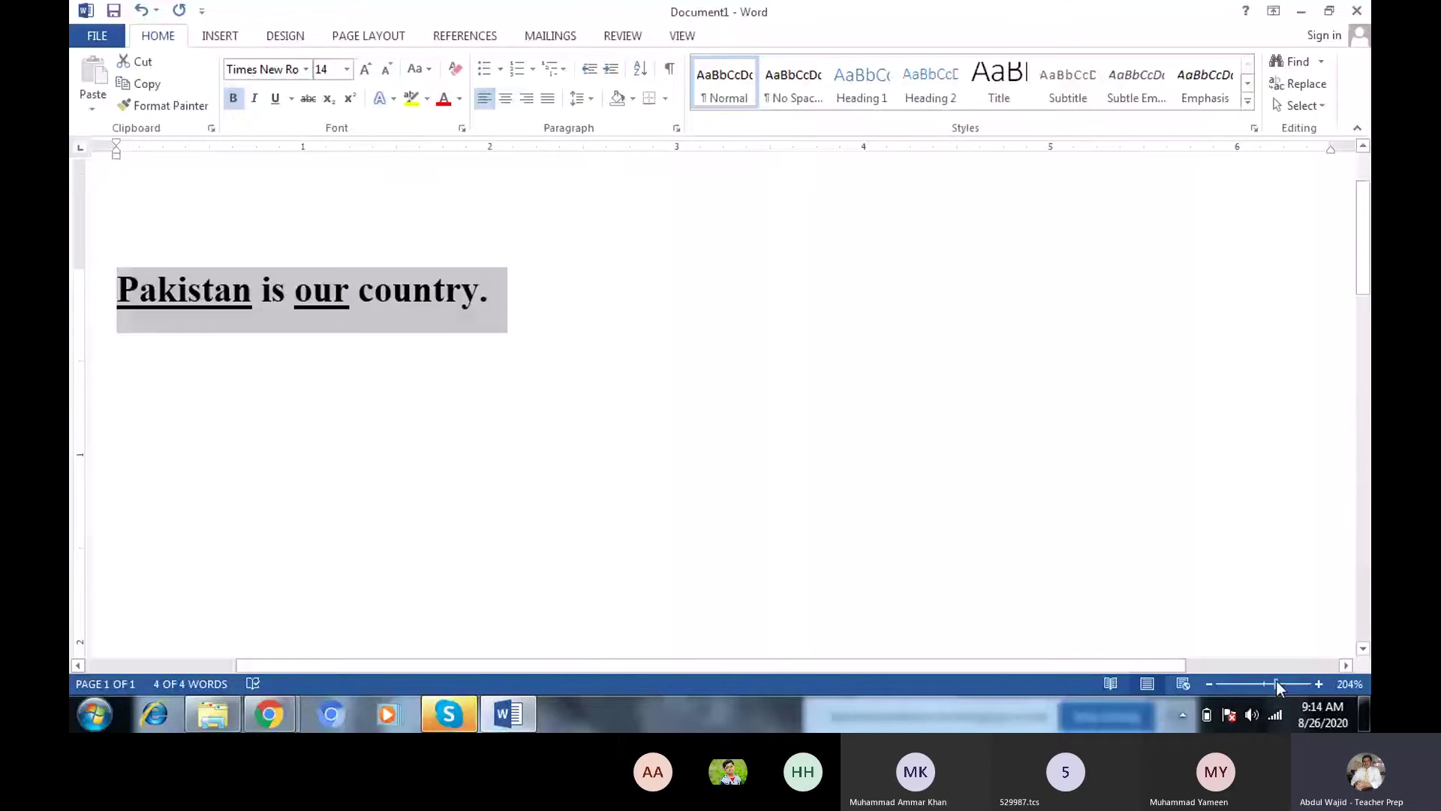
{"action": "left_click_drag", "start_coordinate": [1275, 683], "coordinate": [1218, 684]}
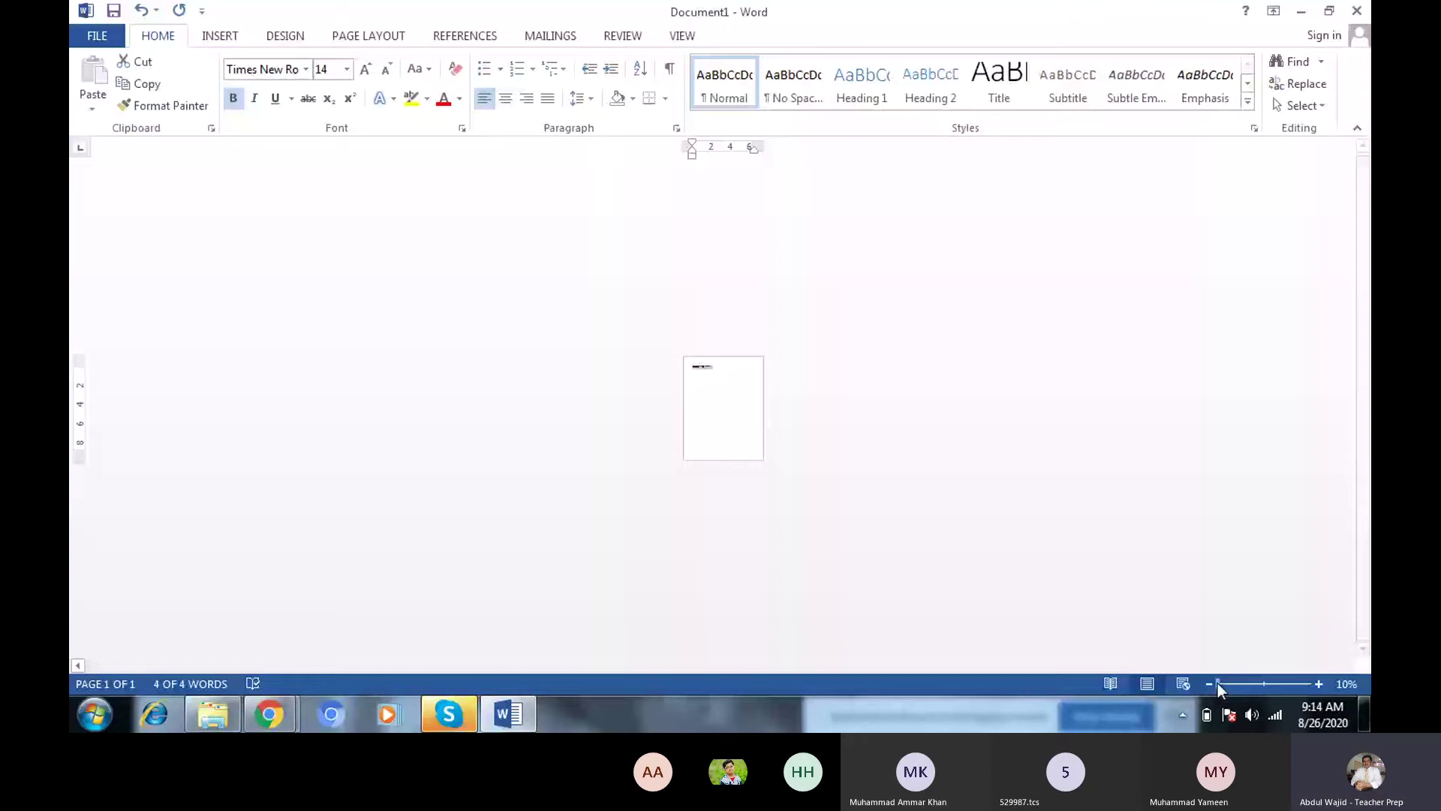
{"action": "left_click_drag", "start_coordinate": [1217, 685], "coordinate": [1276, 684]}
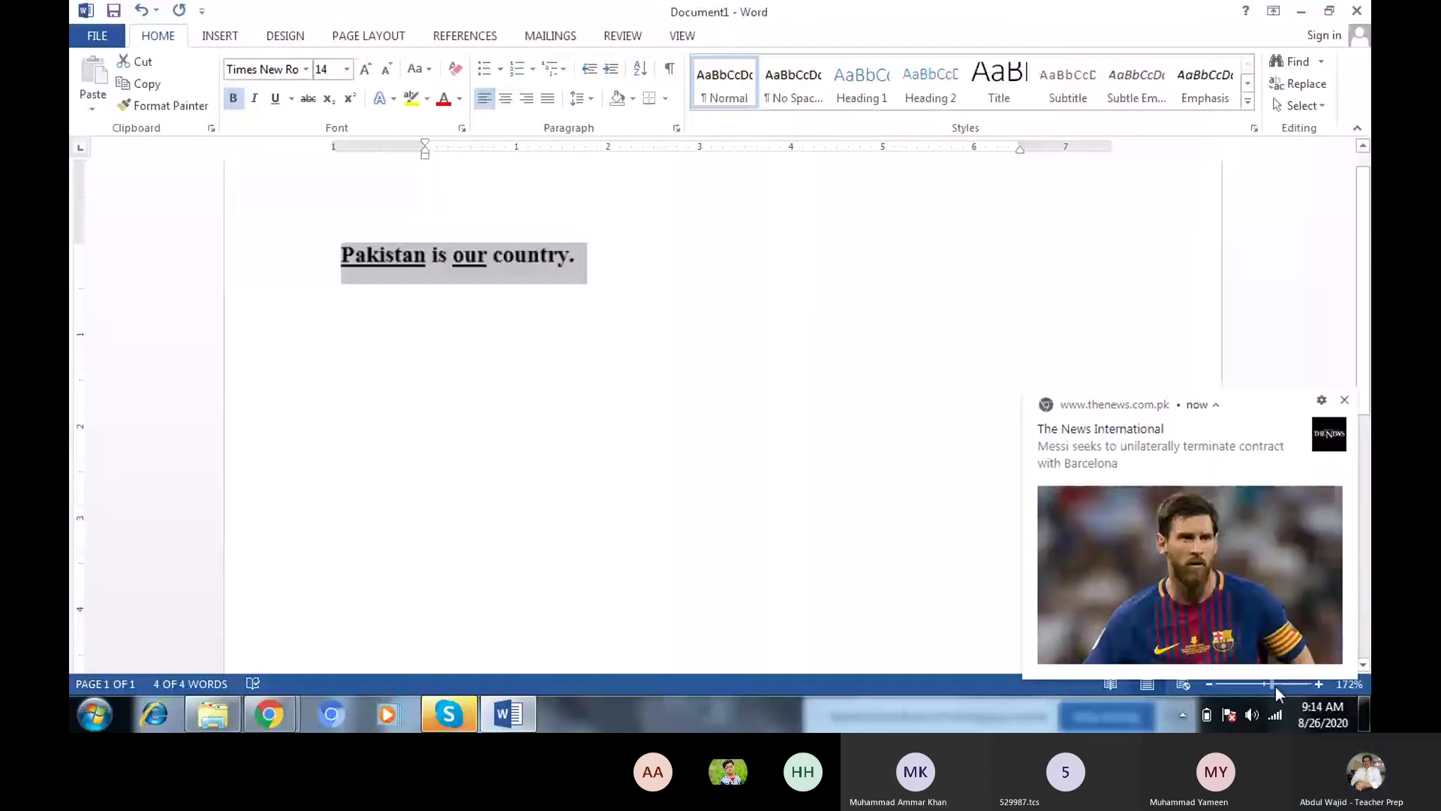
{"action": "left_click", "coordinate": [1276, 684]}
{"action": "left_click", "coordinate": [1342, 401]}
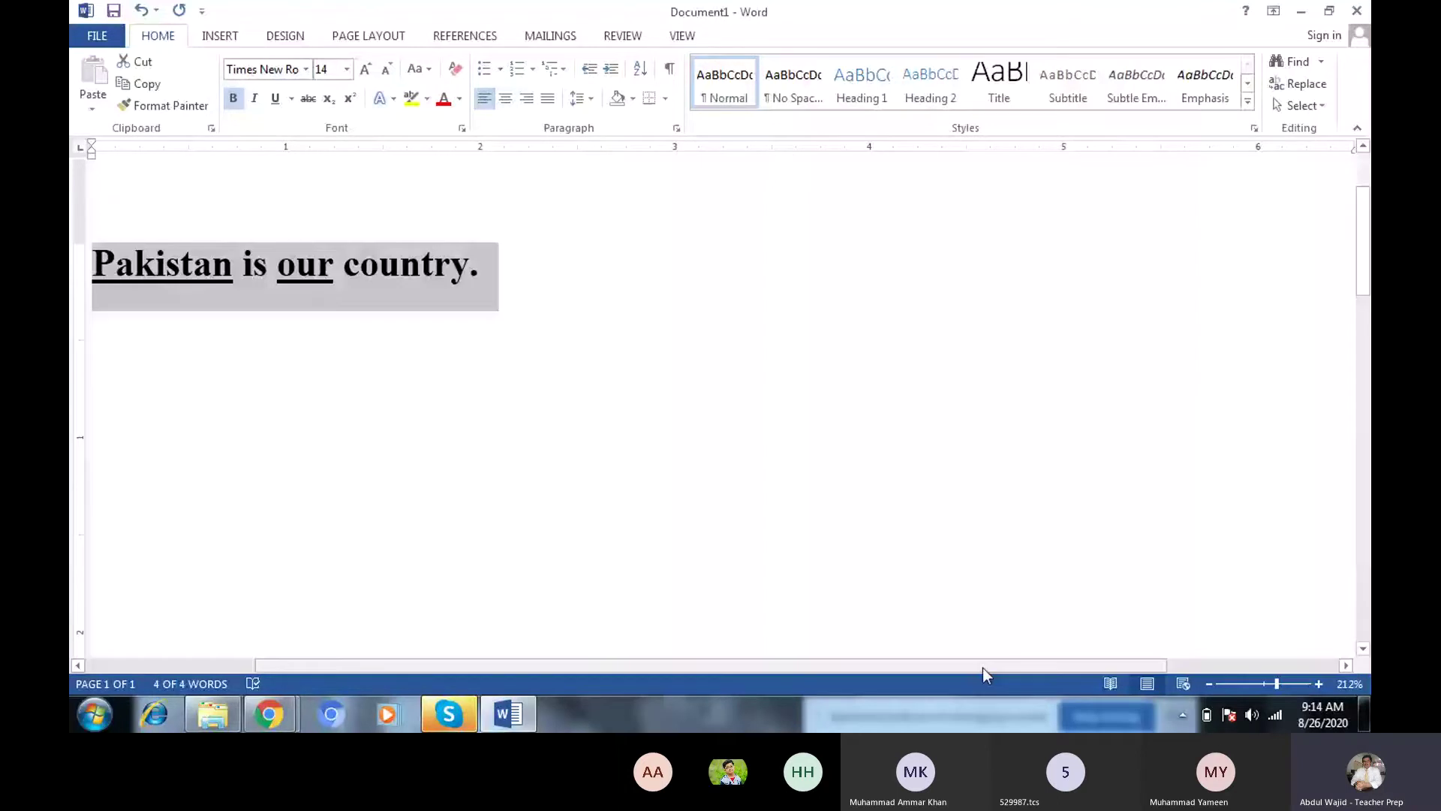
{"action": "left_click_drag", "start_coordinate": [984, 668], "coordinate": [872, 667]}
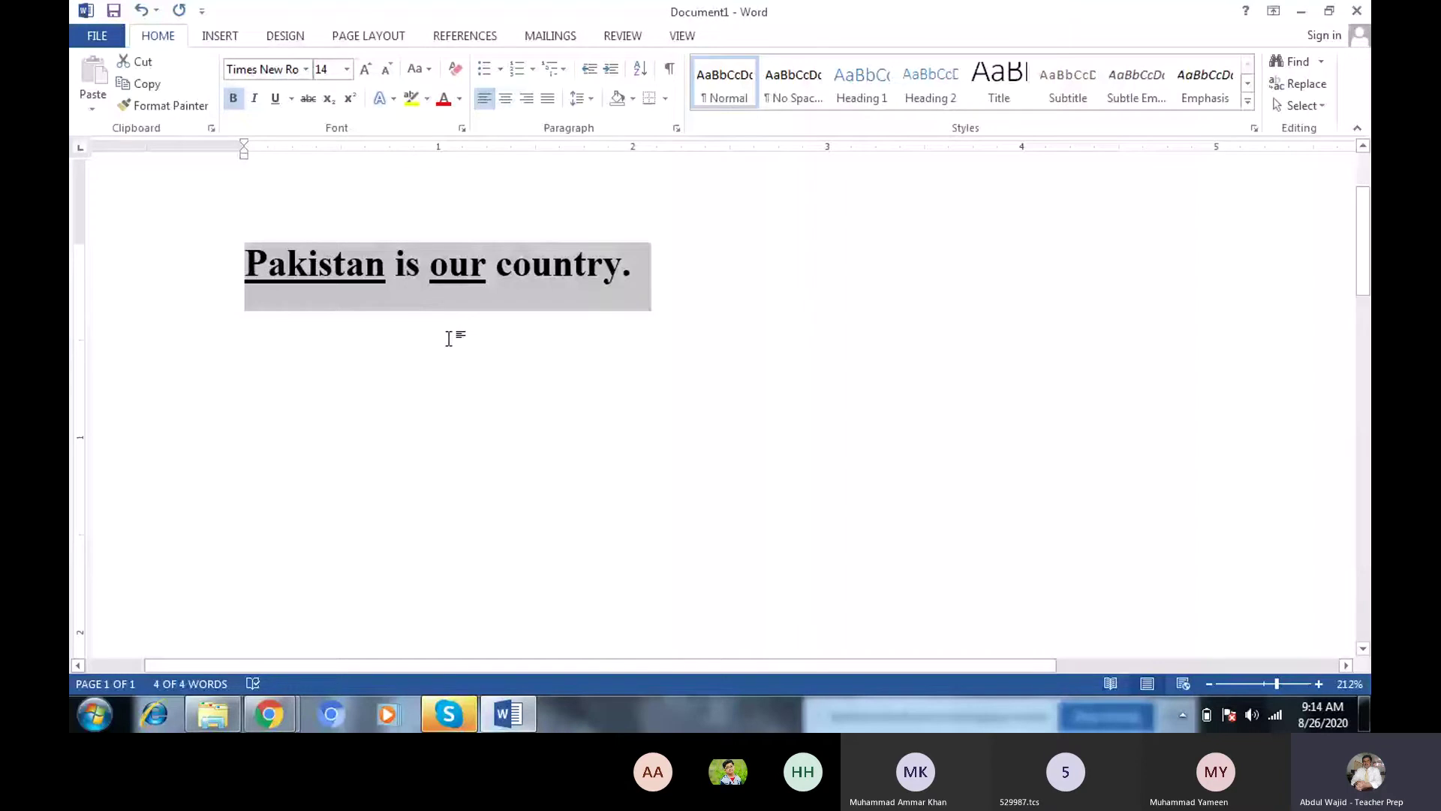
Colour the word "country" red and the word "Pakistan" dark green
{"action": "left_click", "coordinate": [449, 339]}
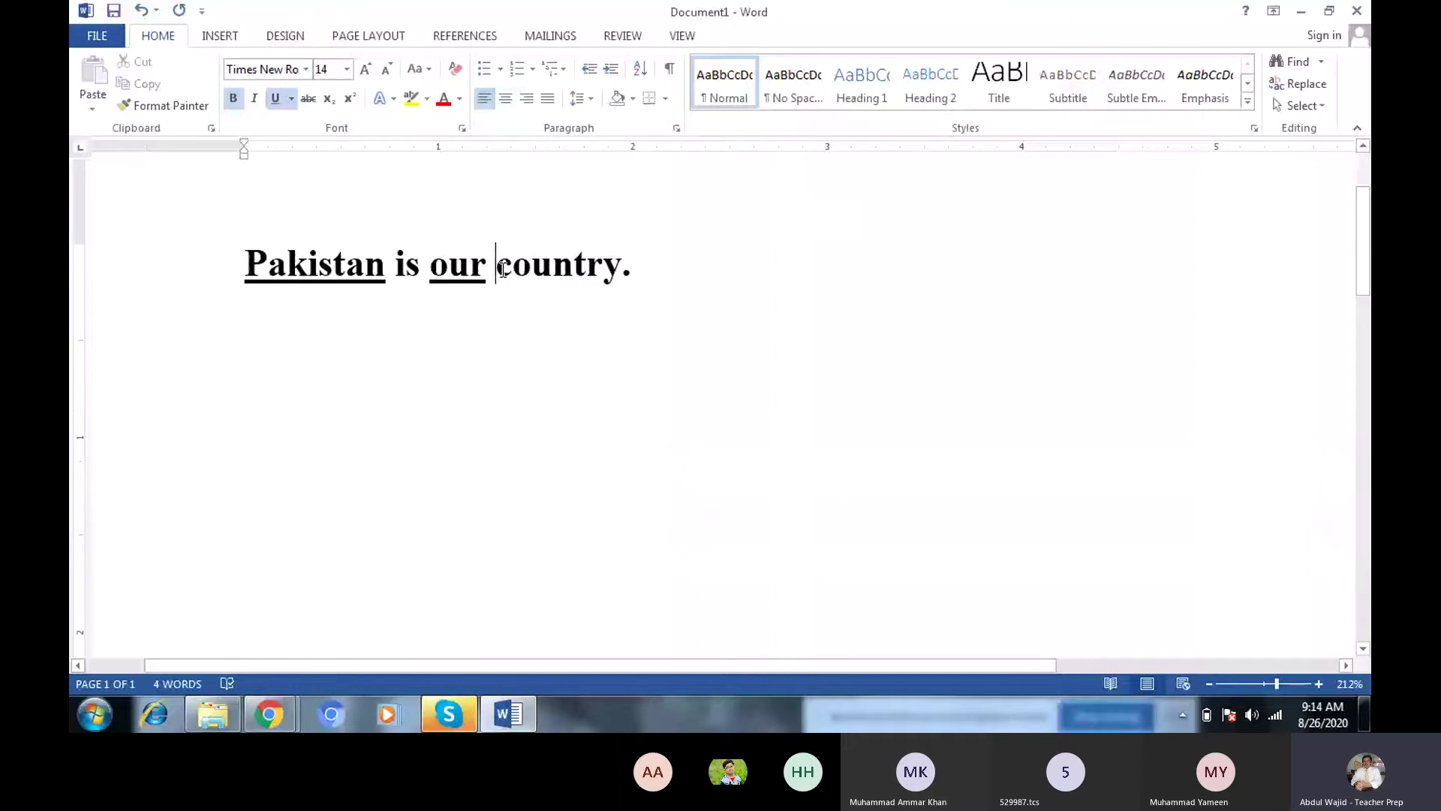
{"action": "double_click", "coordinate": [503, 268]}
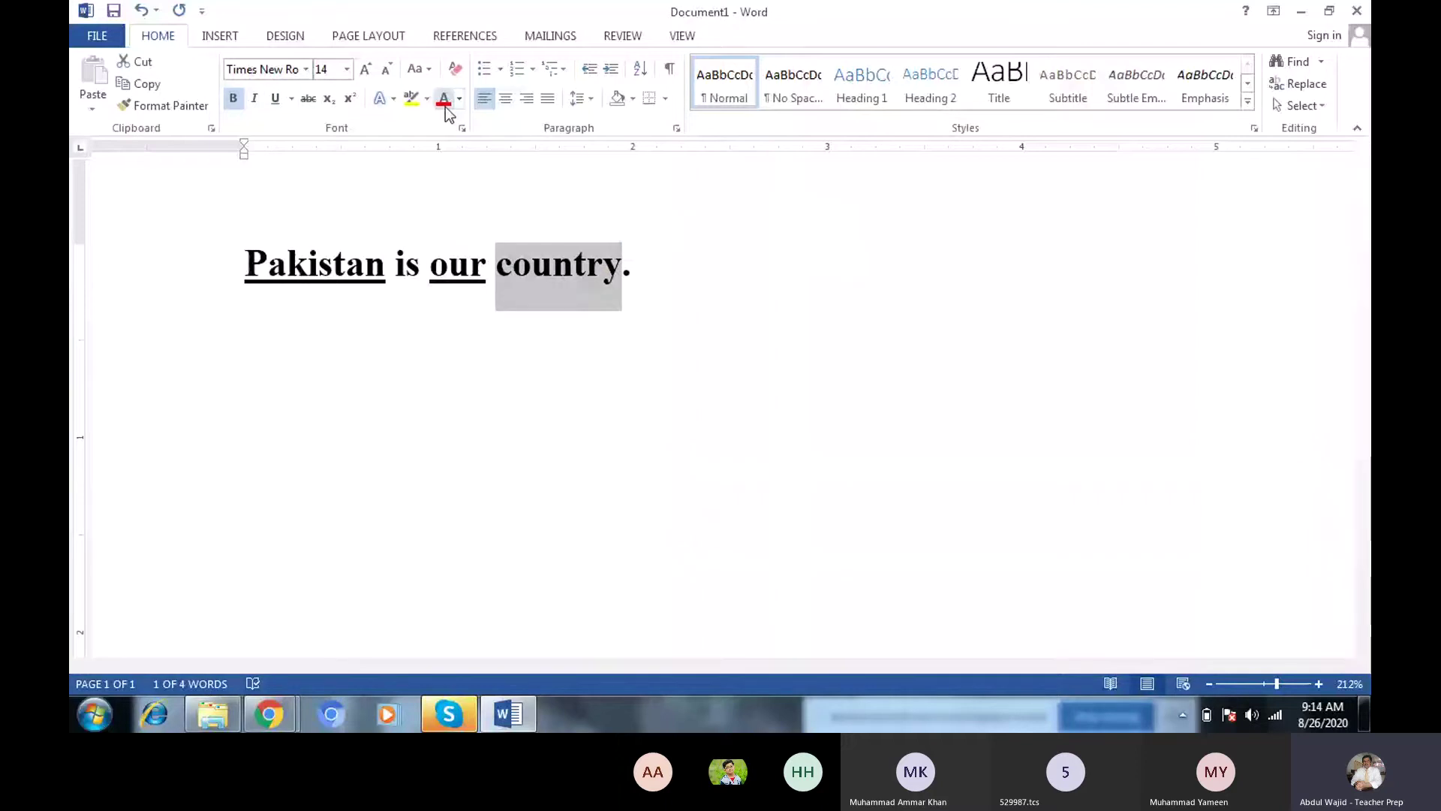
{"action": "left_click", "coordinate": [444, 101]}
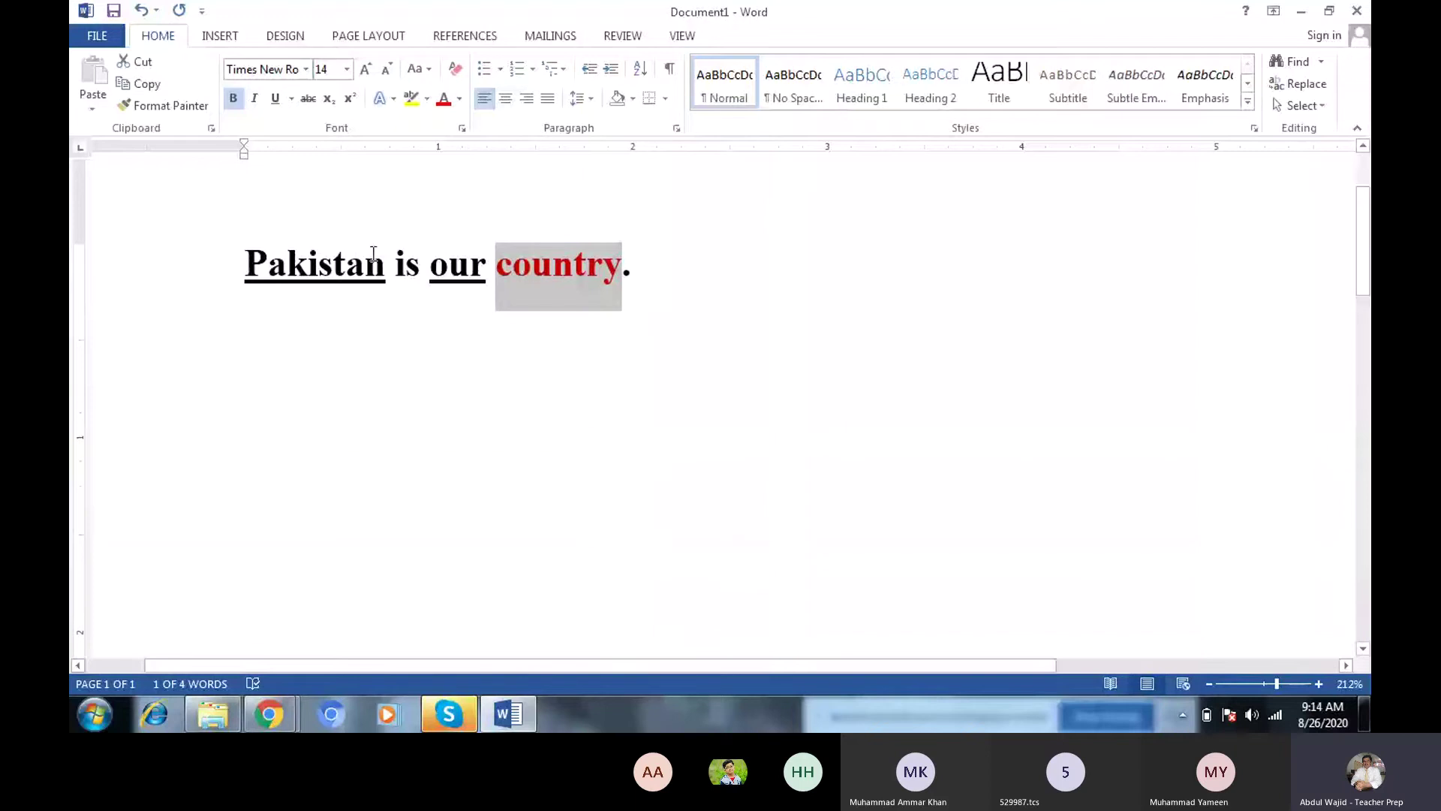
{"action": "left_click_drag", "start_coordinate": [386, 262], "coordinate": [244, 280]}
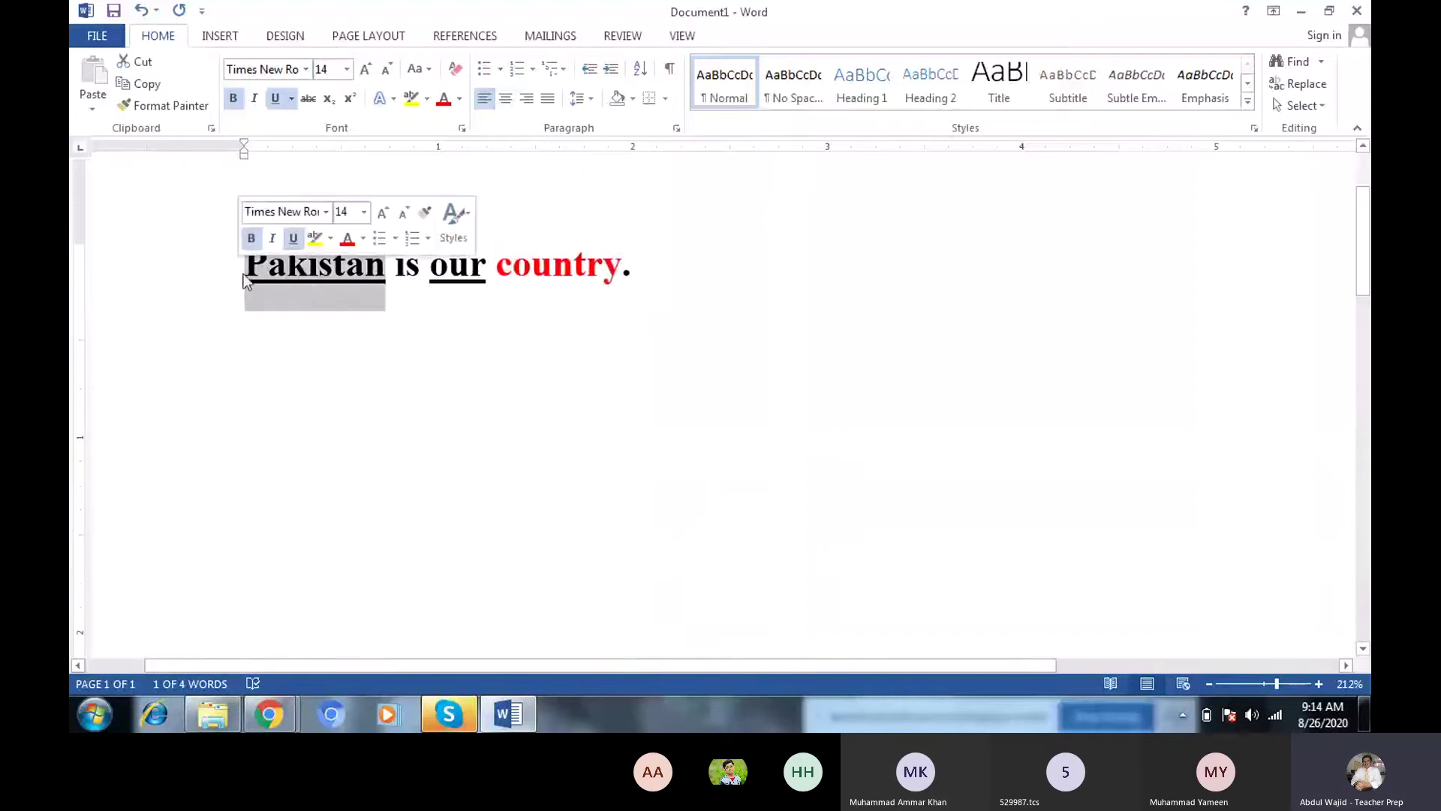
{"action": "left_click", "coordinate": [463, 102]}
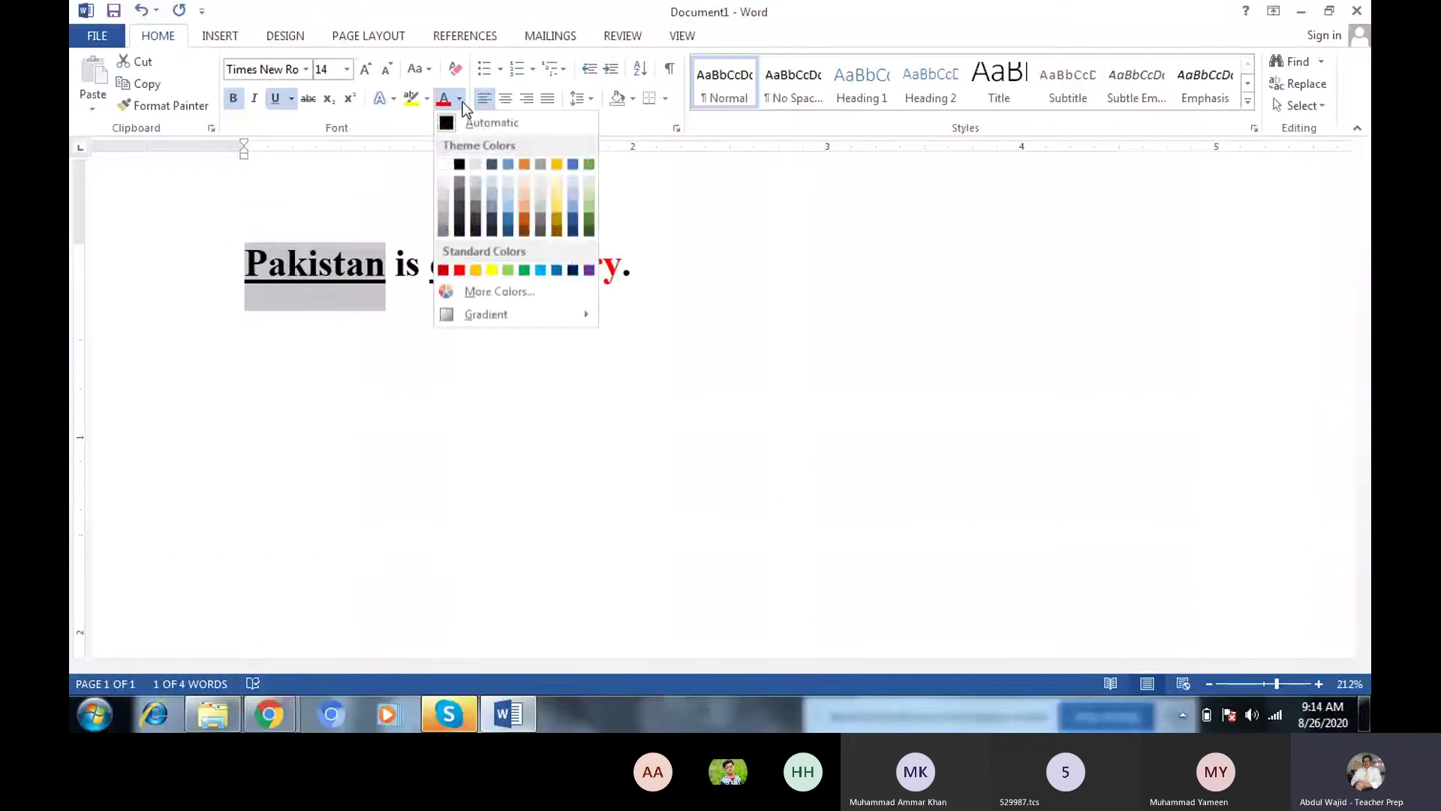
{"action": "left_click", "coordinate": [589, 229]}
Colour the word "our" white and highlight it in yellow
{"action": "left_click_drag", "start_coordinate": [487, 282], "coordinate": [429, 281]}
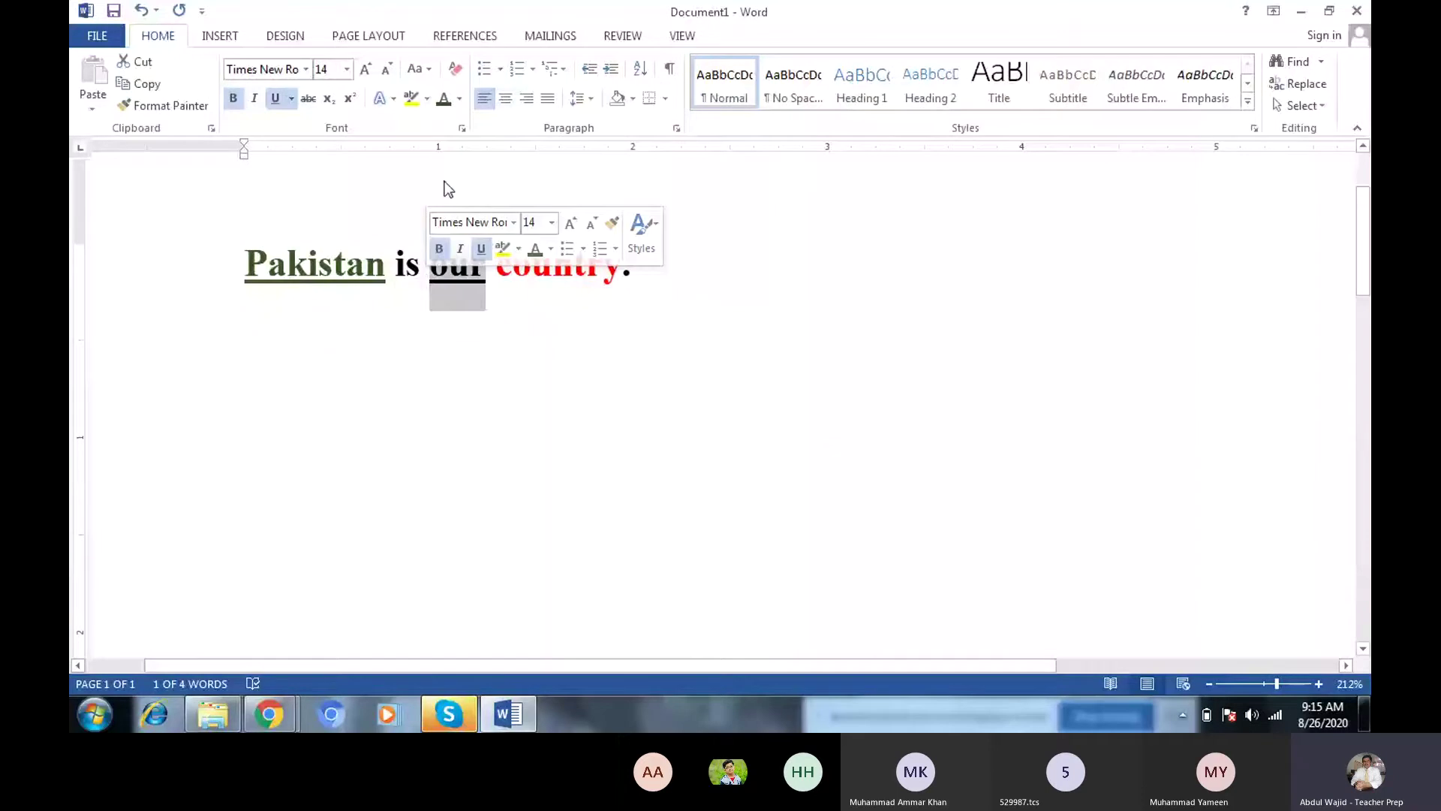
{"action": "left_click", "coordinate": [459, 98]}
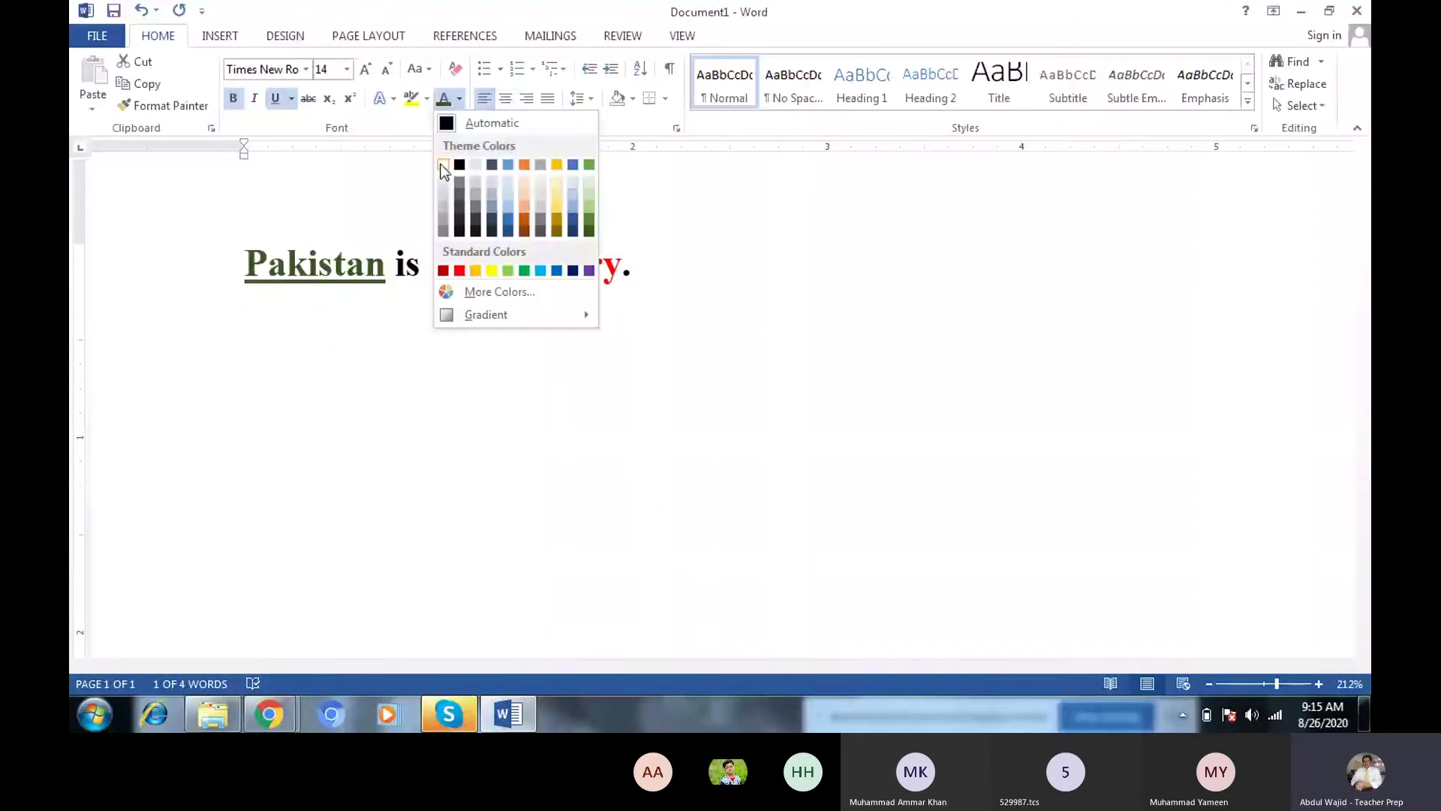
{"action": "left_click", "coordinate": [443, 170]}
{"action": "left_click", "coordinate": [514, 373]}
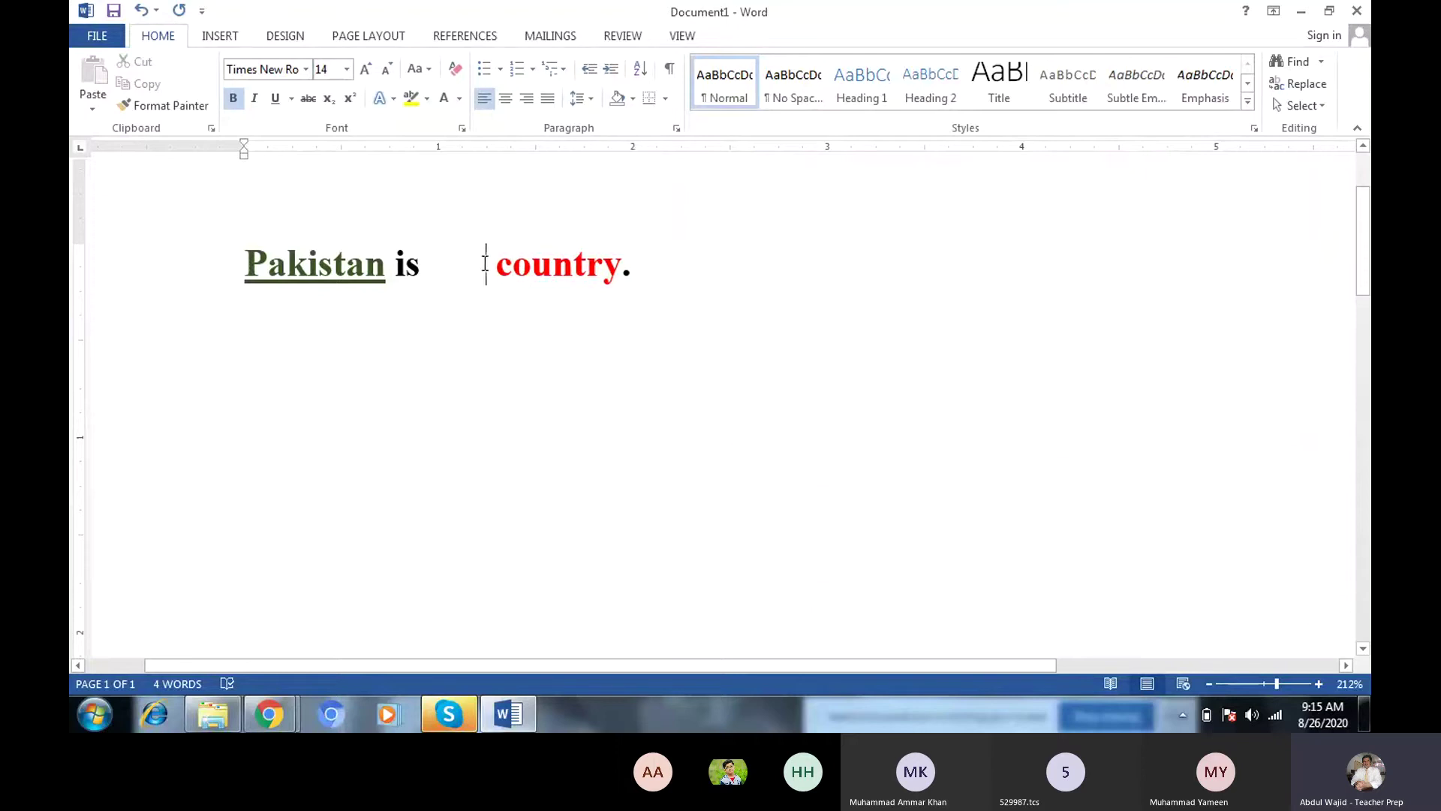
{"action": "left_click_drag", "start_coordinate": [487, 272], "coordinate": [430, 254]}
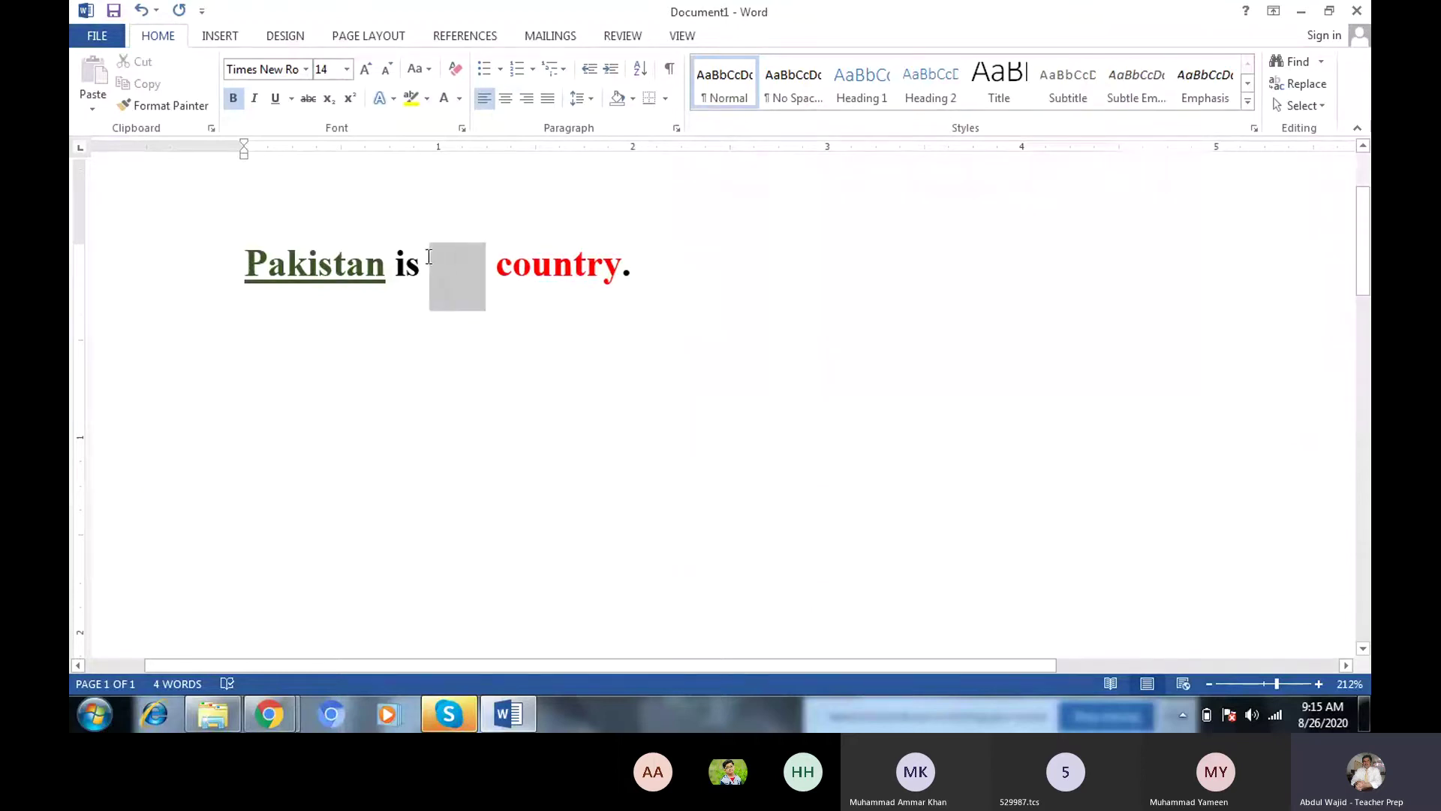
{"action": "left_click", "coordinate": [411, 99]}
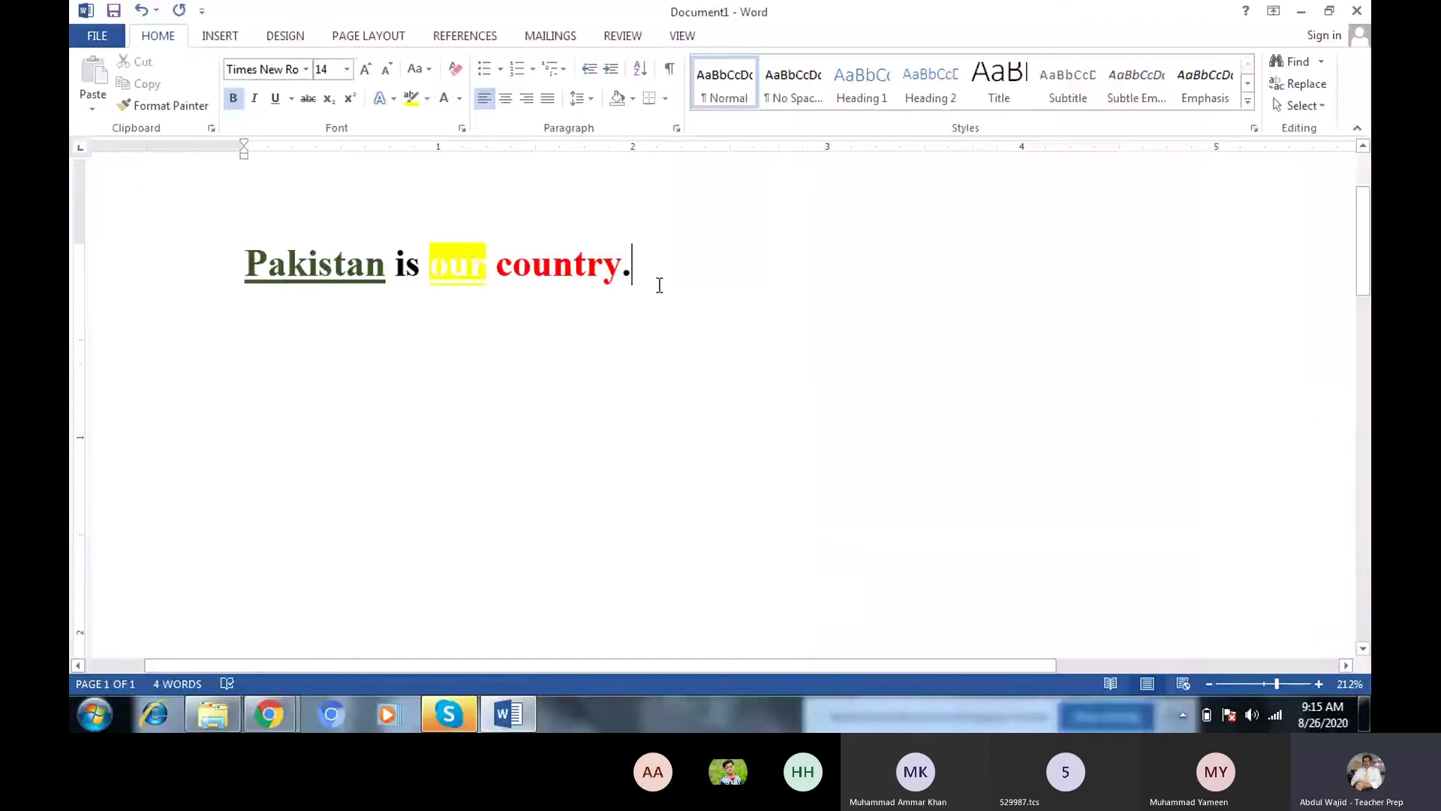
Remove the yellow highlight from the word "our" and change its font colour to dark orange
{"action": "left_click", "coordinate": [487, 268]}
{"action": "left_click_drag", "start_coordinate": [488, 268], "coordinate": [429, 270]}
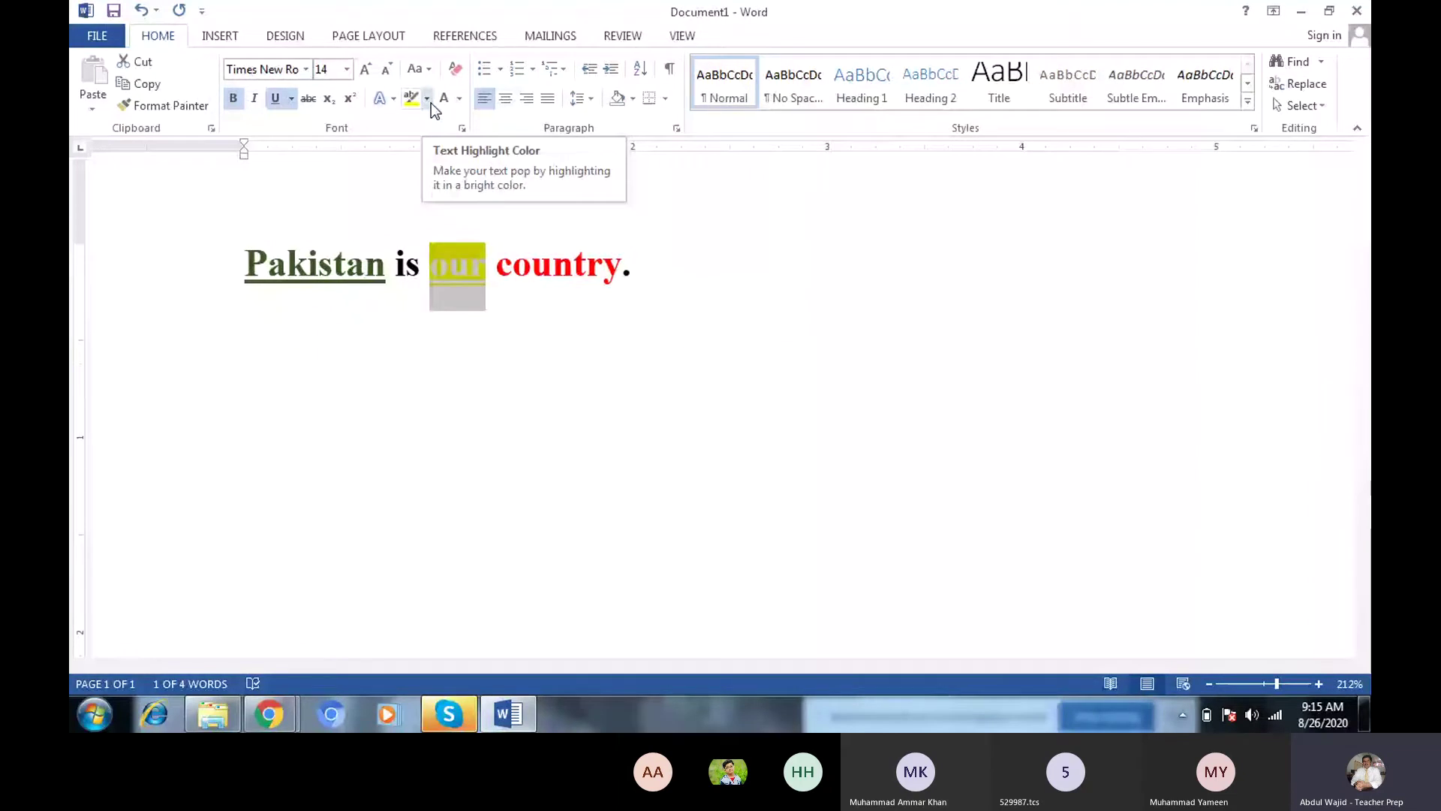
{"action": "left_click", "coordinate": [429, 101]}
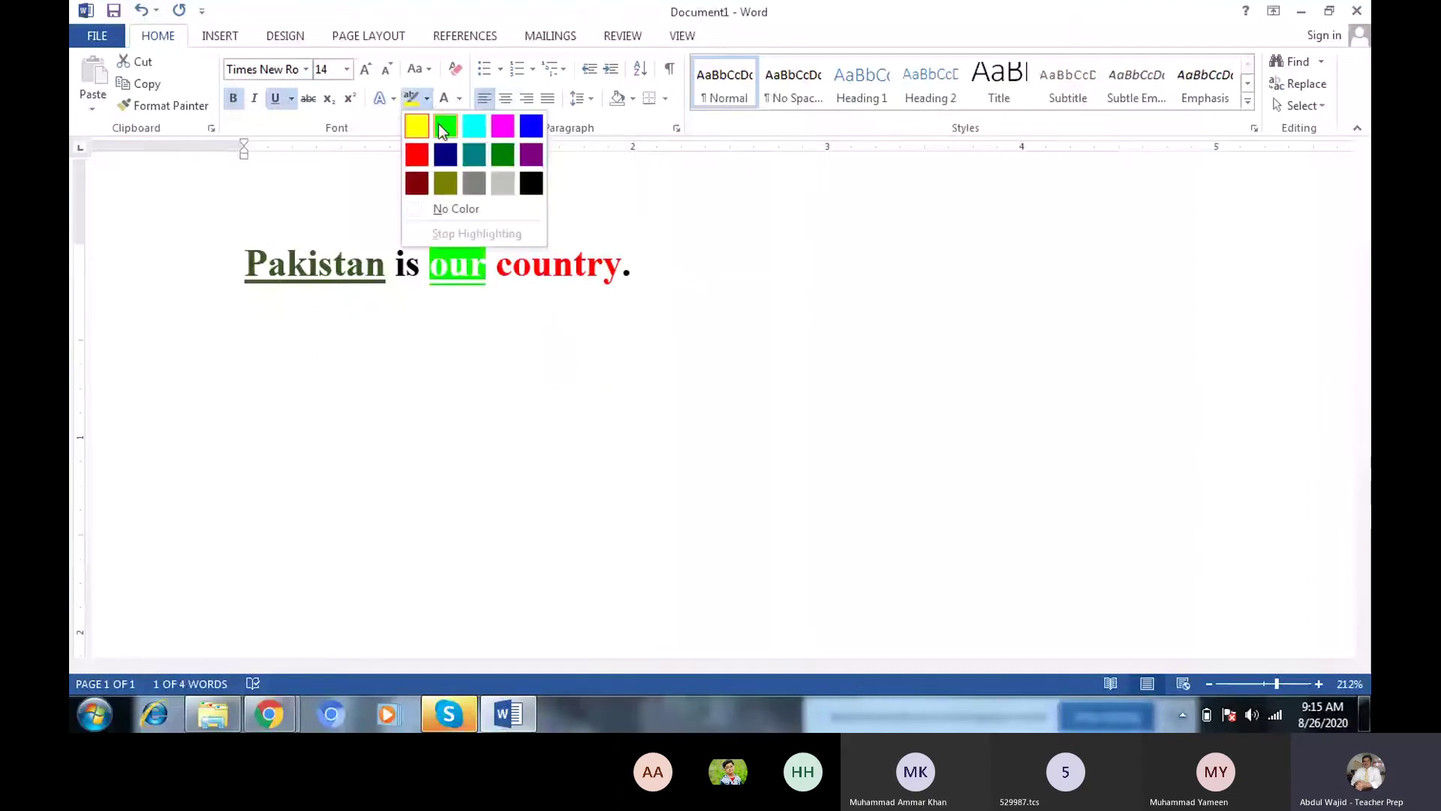
{"action": "left_click", "coordinate": [445, 210]}
{"action": "left_click", "coordinate": [445, 211]}
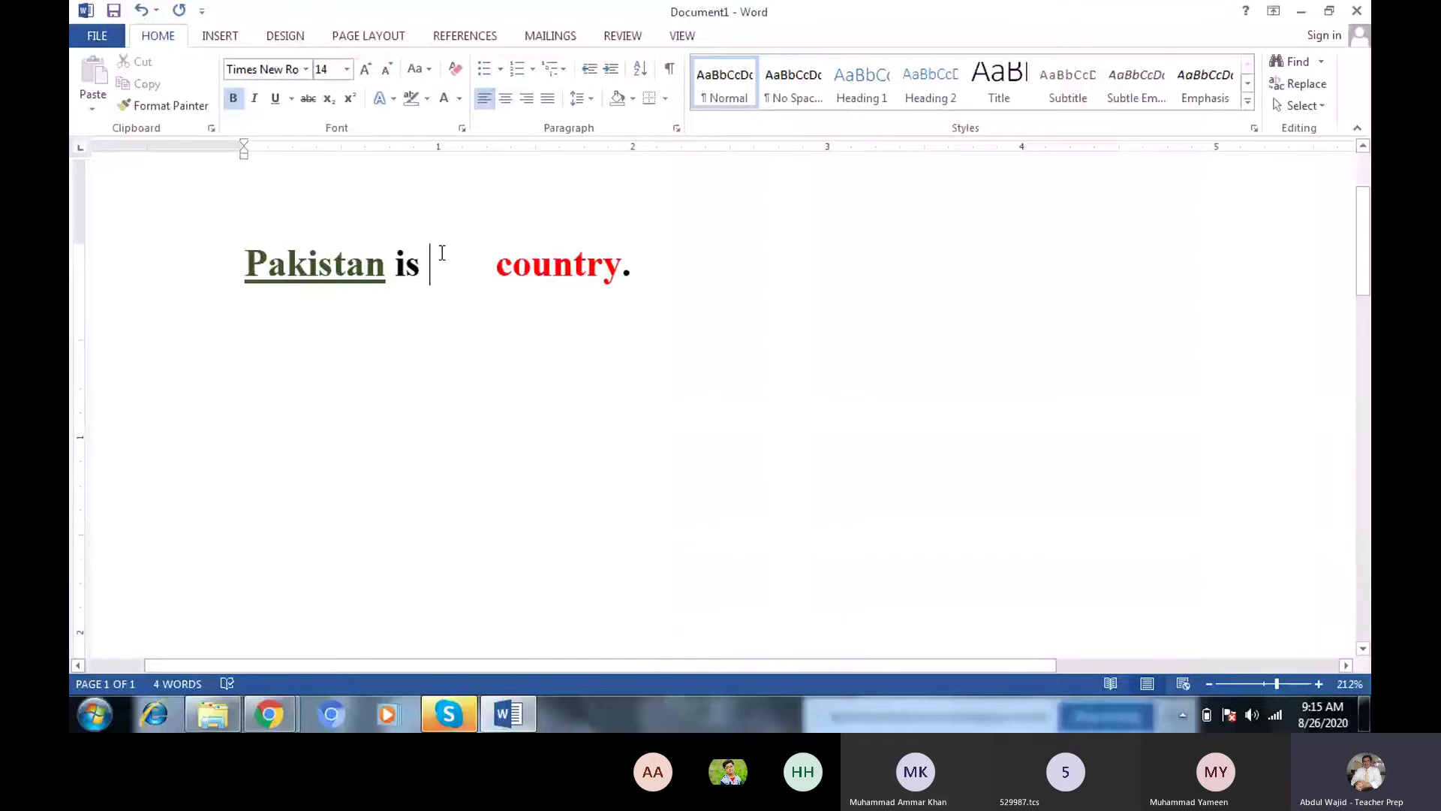
{"action": "left_click_drag", "start_coordinate": [441, 267], "coordinate": [495, 288]}
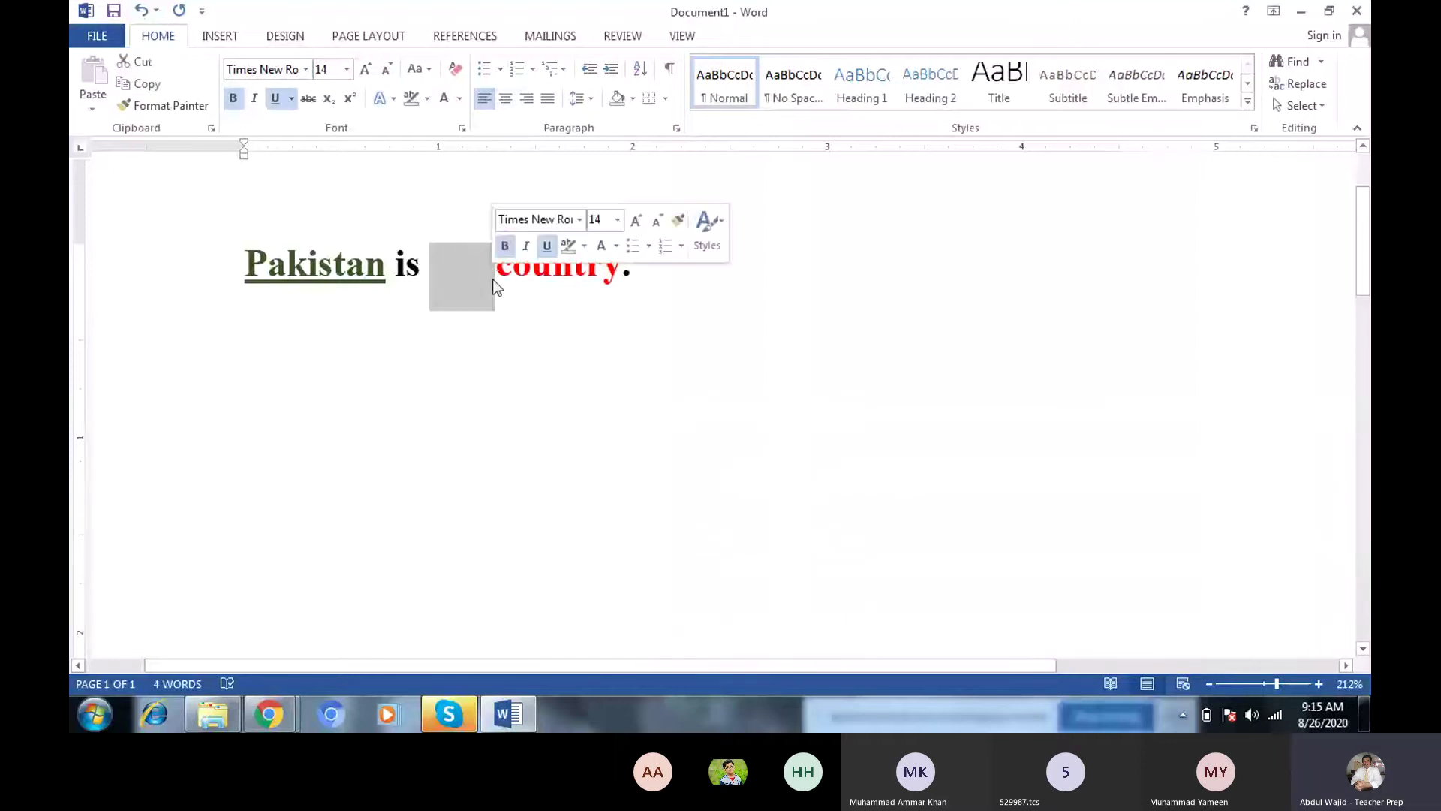
{"action": "left_click", "coordinate": [459, 102]}
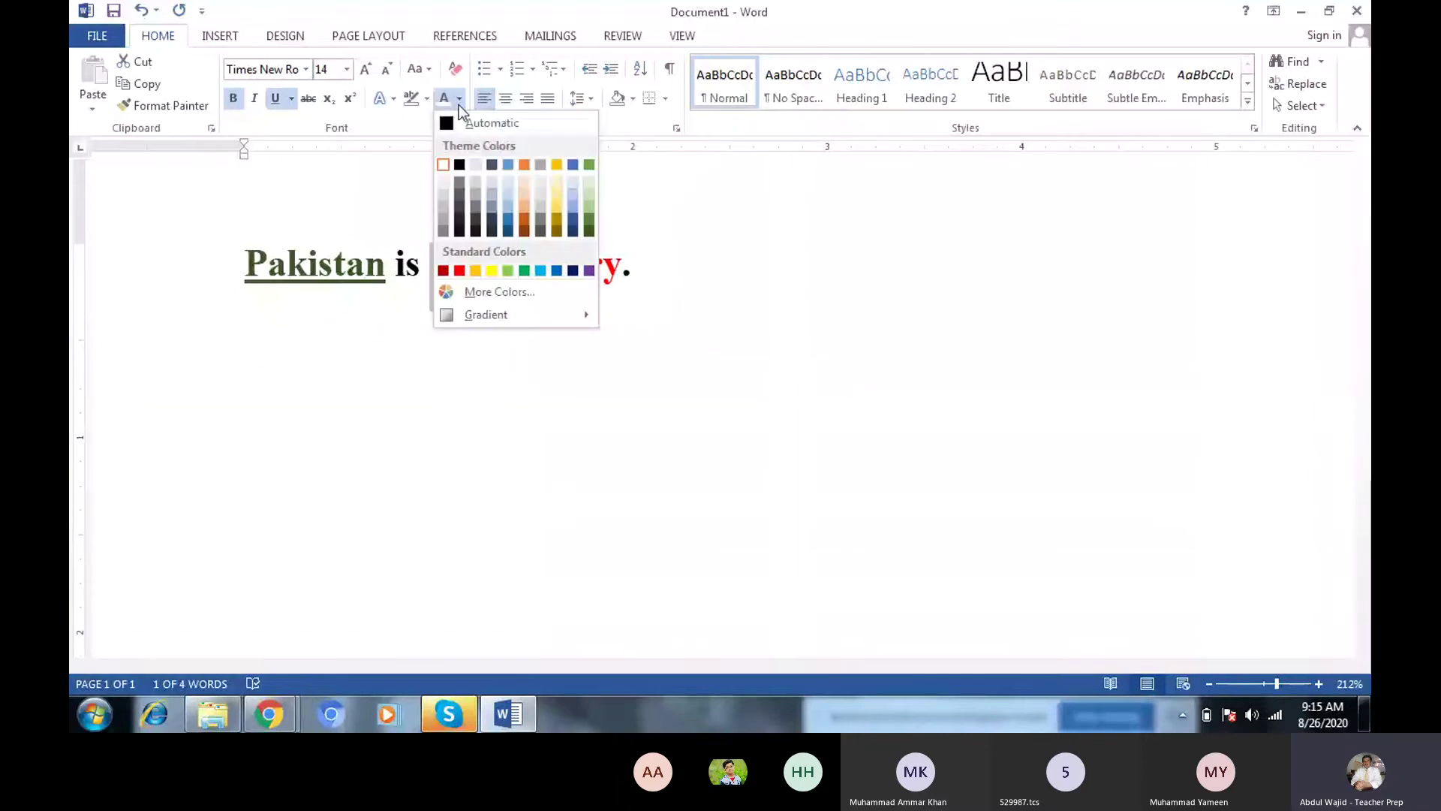
{"action": "left_click", "coordinate": [524, 229]}
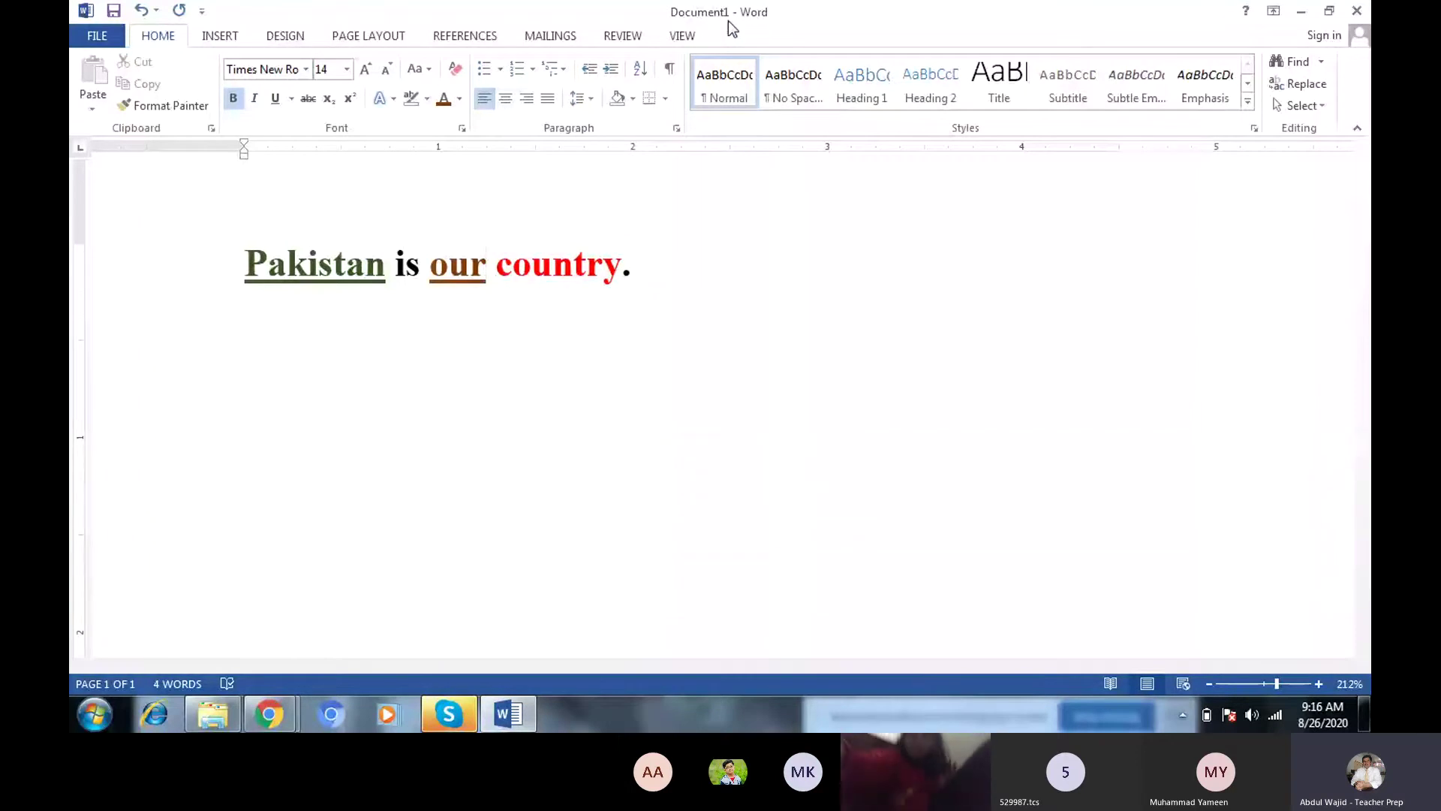
Save the document as Pakistan in the Documents library and close it
{"action": "left_click", "coordinate": [98, 38]}
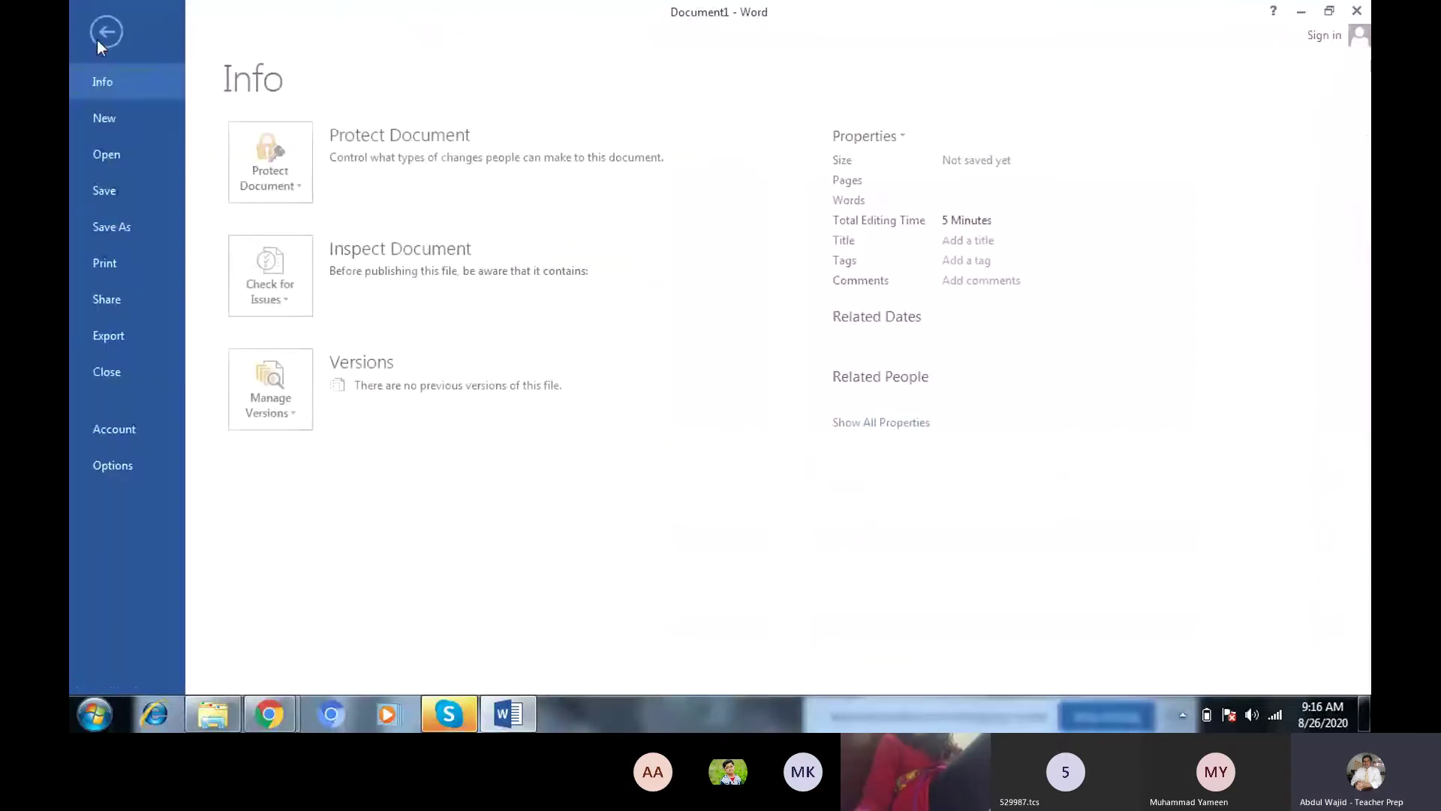
{"action": "left_click", "coordinate": [107, 188]}
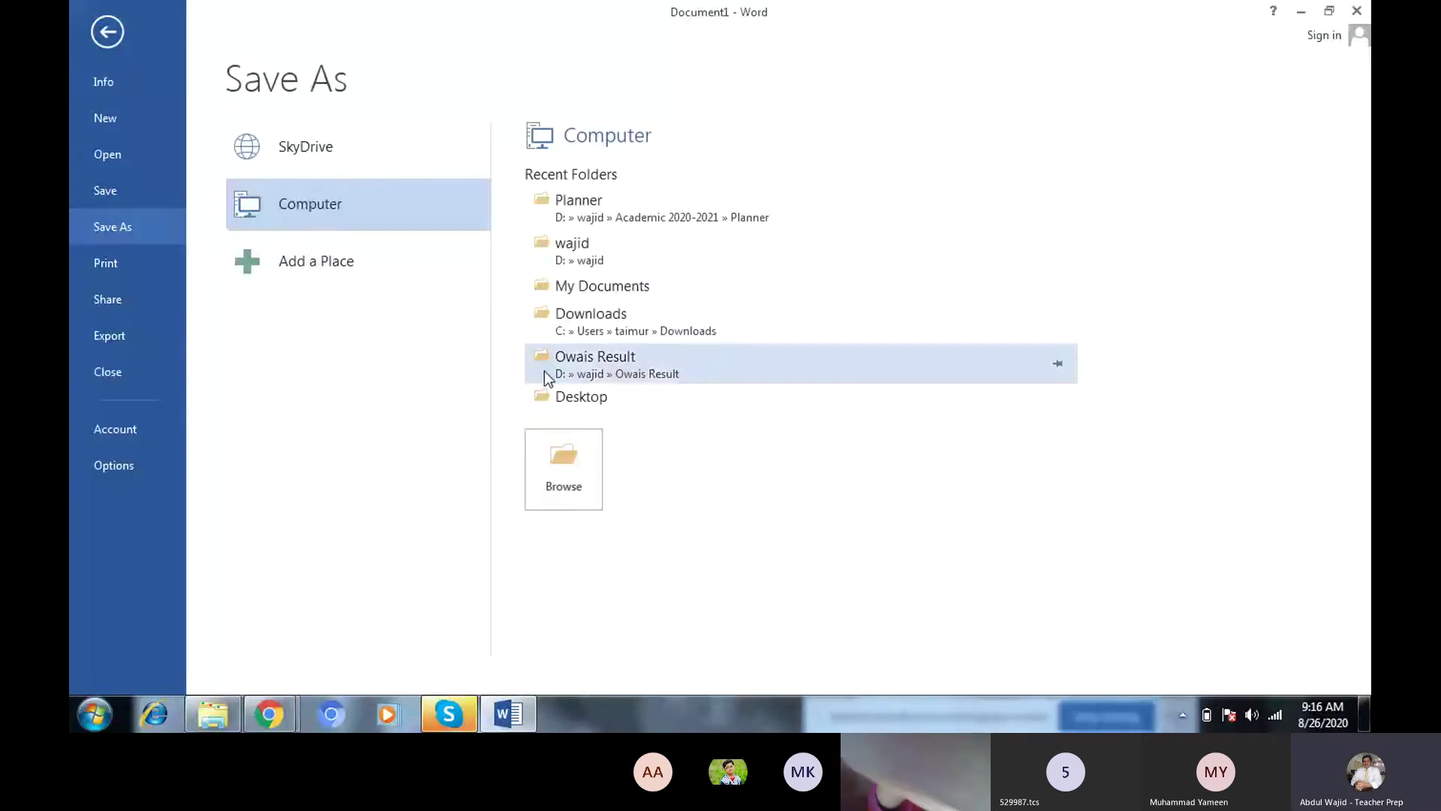
{"action": "left_click", "coordinate": [554, 461]}
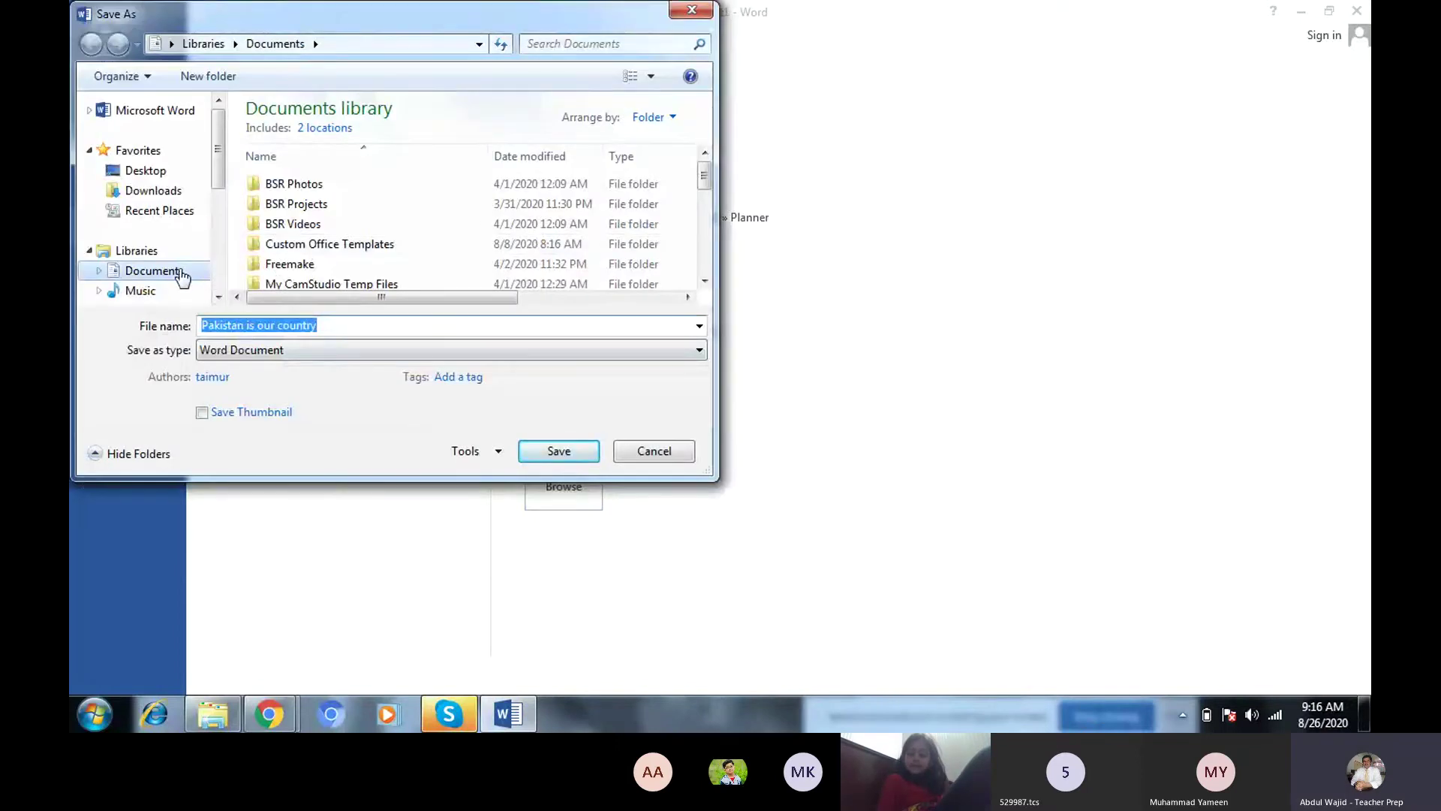
{"action": "left_click", "coordinate": [323, 330]}
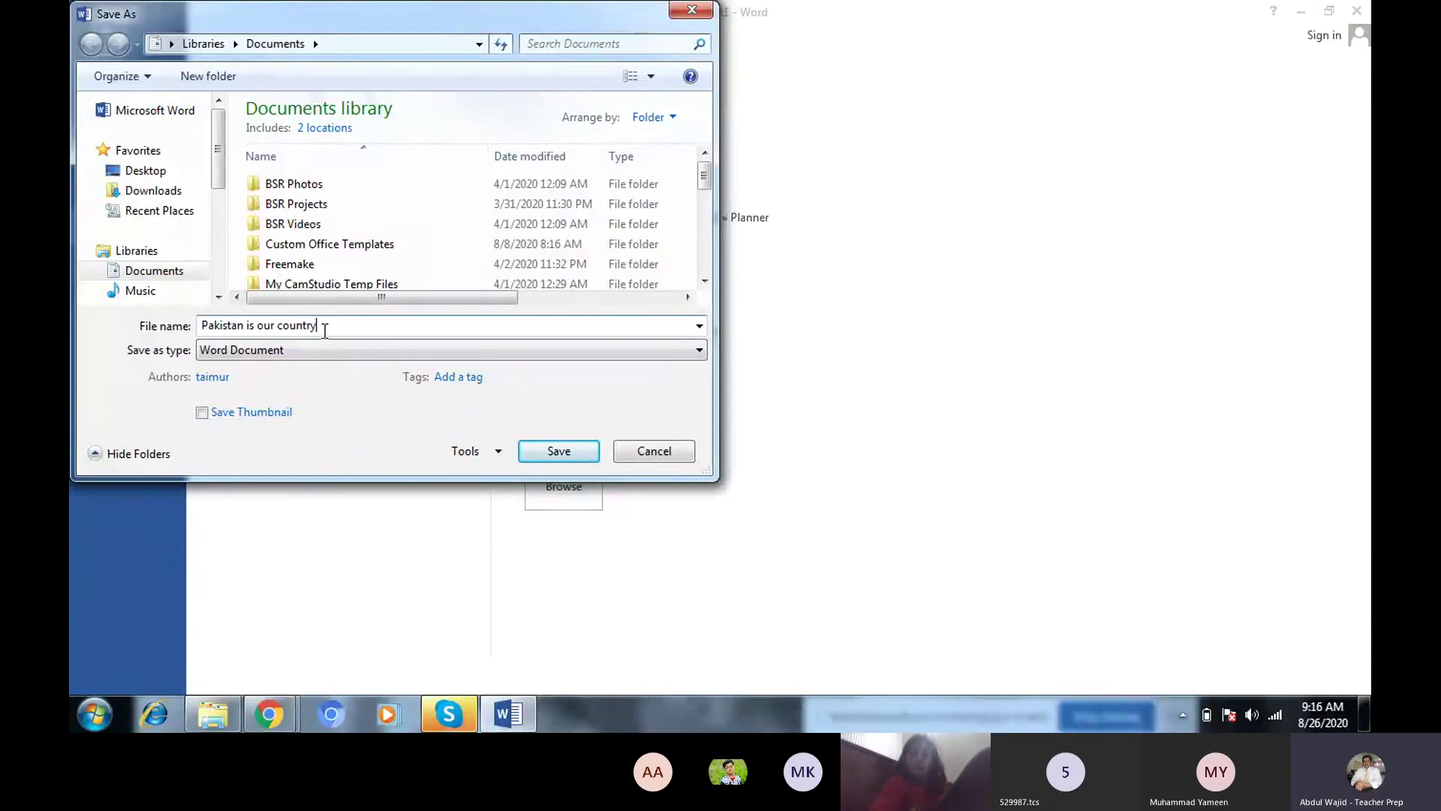
{"action": "key", "text": "BackSpace"}
{"action": "key", "text": "BackSpace"}
{"action": "key", "text": "BackSpace"}
{"action": "key", "text": "BackSpace"}
{"action": "key", "text": "BackSpace"}
{"action": "key", "text": "BackSpace"}
{"action": "key", "text": "BackSpace"}
{"action": "key", "text": "BackSpace"}
{"action": "key", "text": "BackSpace"}
{"action": "key", "text": "BackSpace"}
{"action": "key", "text": "BackSpace"}
{"action": "key", "text": "BackSpace"}
{"action": "key", "text": "BackSpace"}
{"action": "key", "text": "BackSpace"}
{"action": "key", "text": "BackSpace"}
{"action": "key", "text": "BackSpace"}
{"action": "key", "text": "BackSpace"}
{"action": "key", "text": "BackSpace"}
{"action": "key", "text": "BackSpace"}
{"action": "key", "text": "BackSpace"}
{"action": "key", "text": "BackSpace"}
{"action": "key", "text": "BackSpace"}
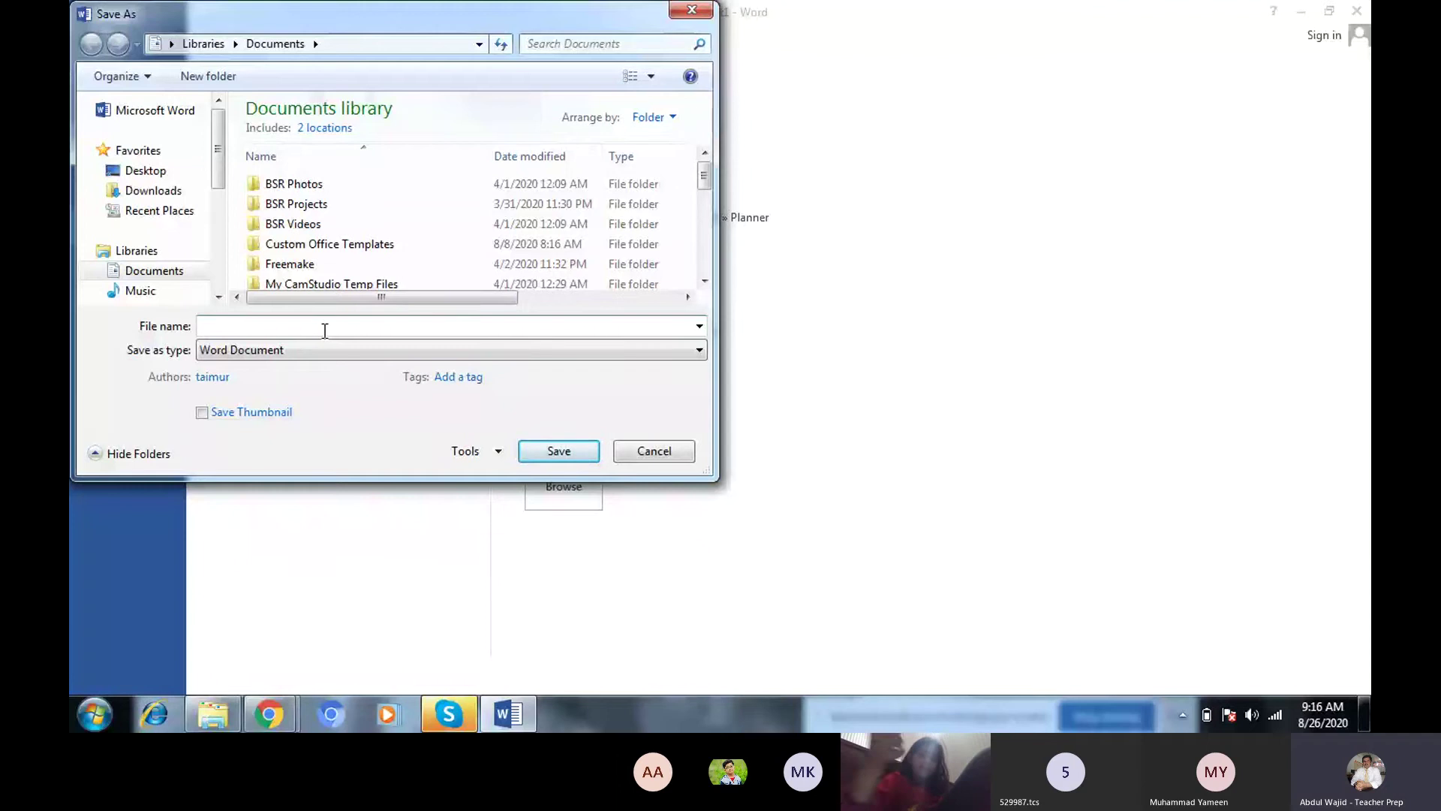
{"action": "type", "text": "Pak"}
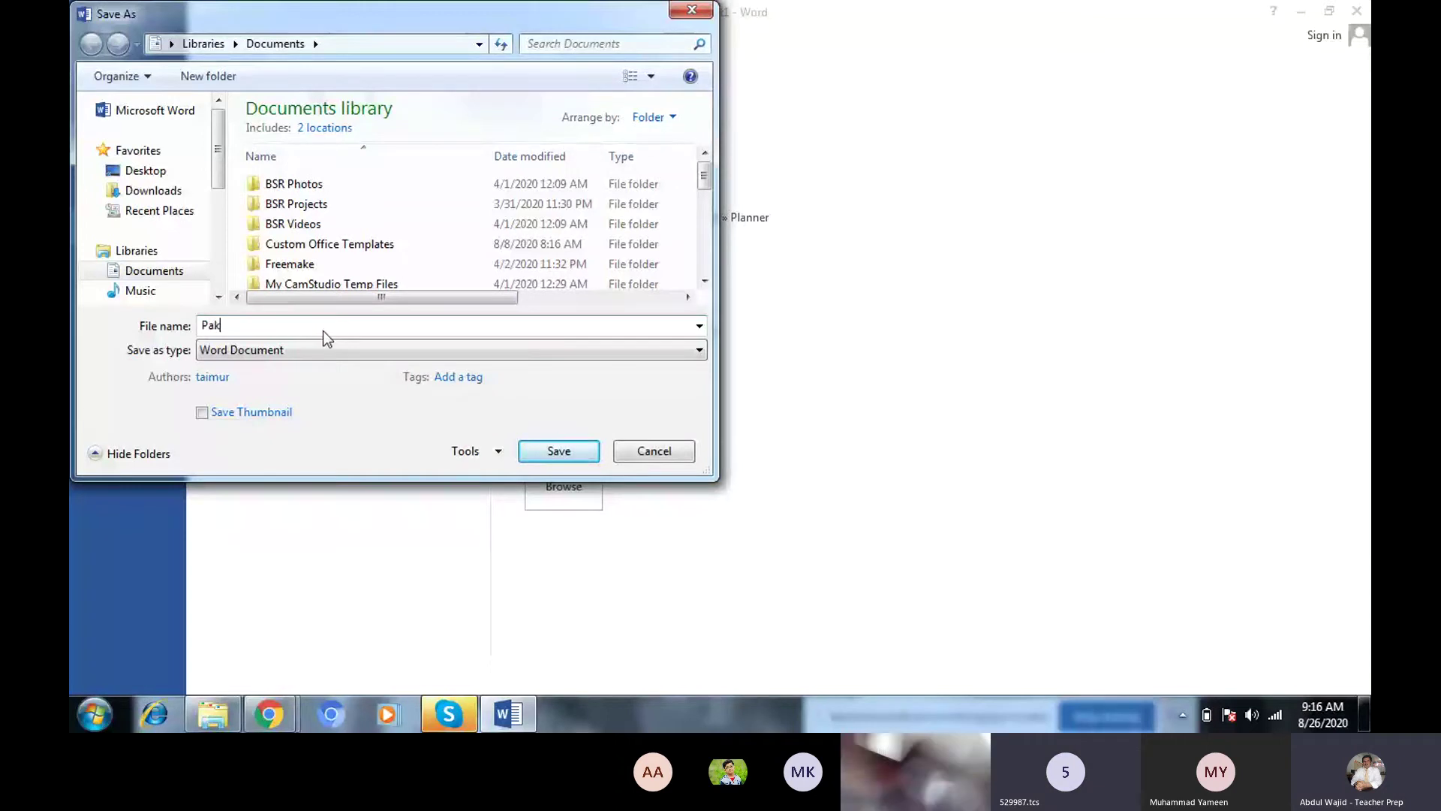
{"action": "type", "text": "istan"}
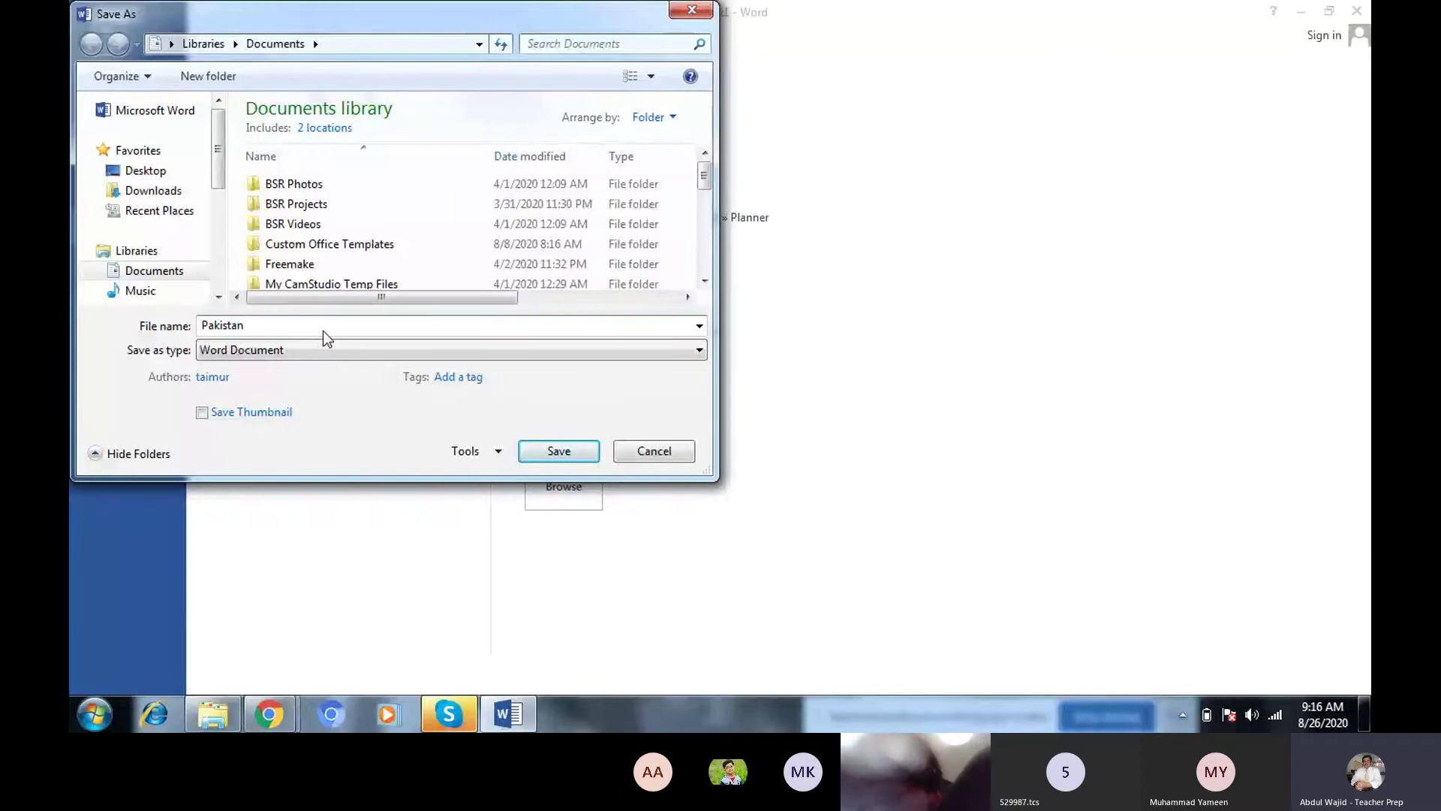
{"action": "key", "text": "Return"}
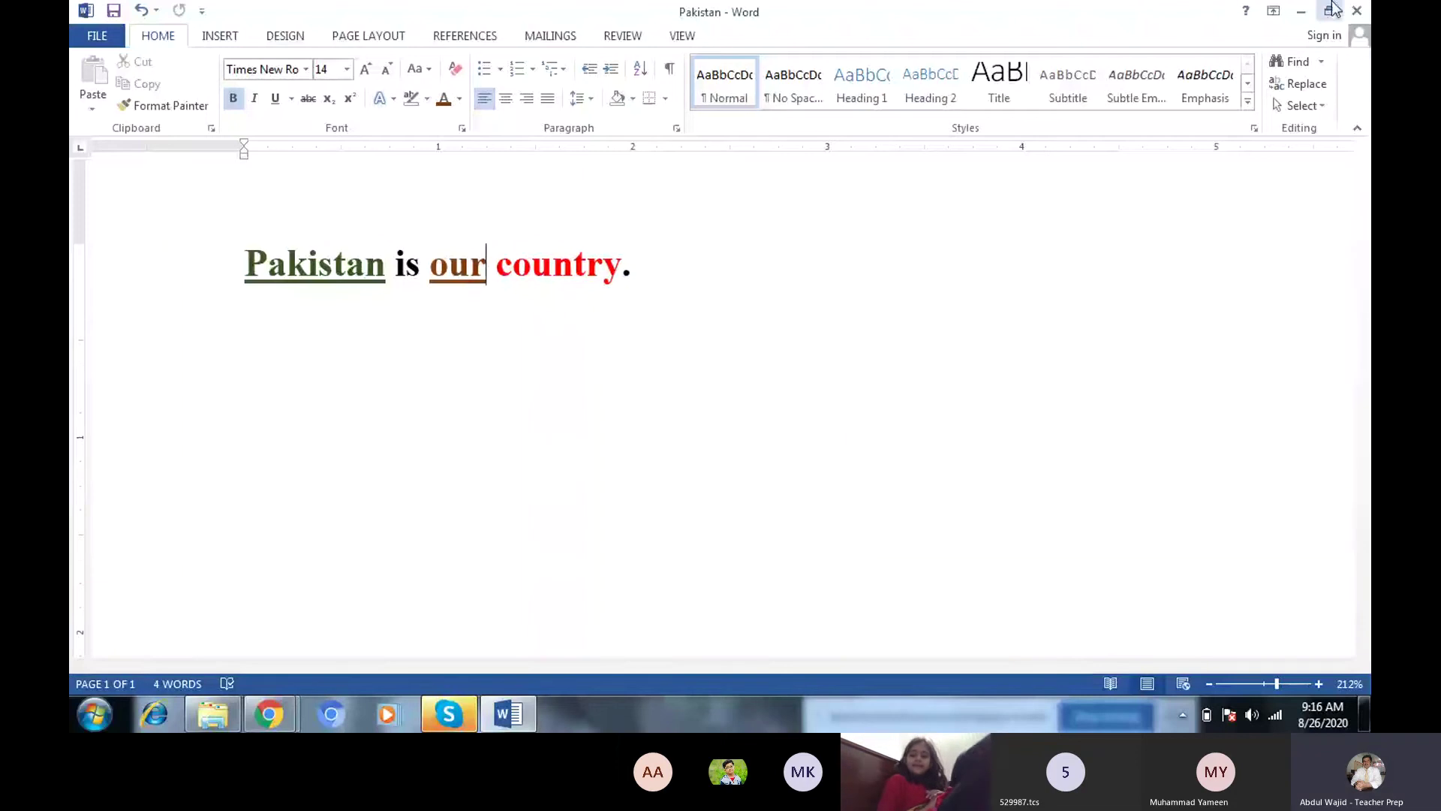
{"action": "left_click", "coordinate": [1359, 12]}
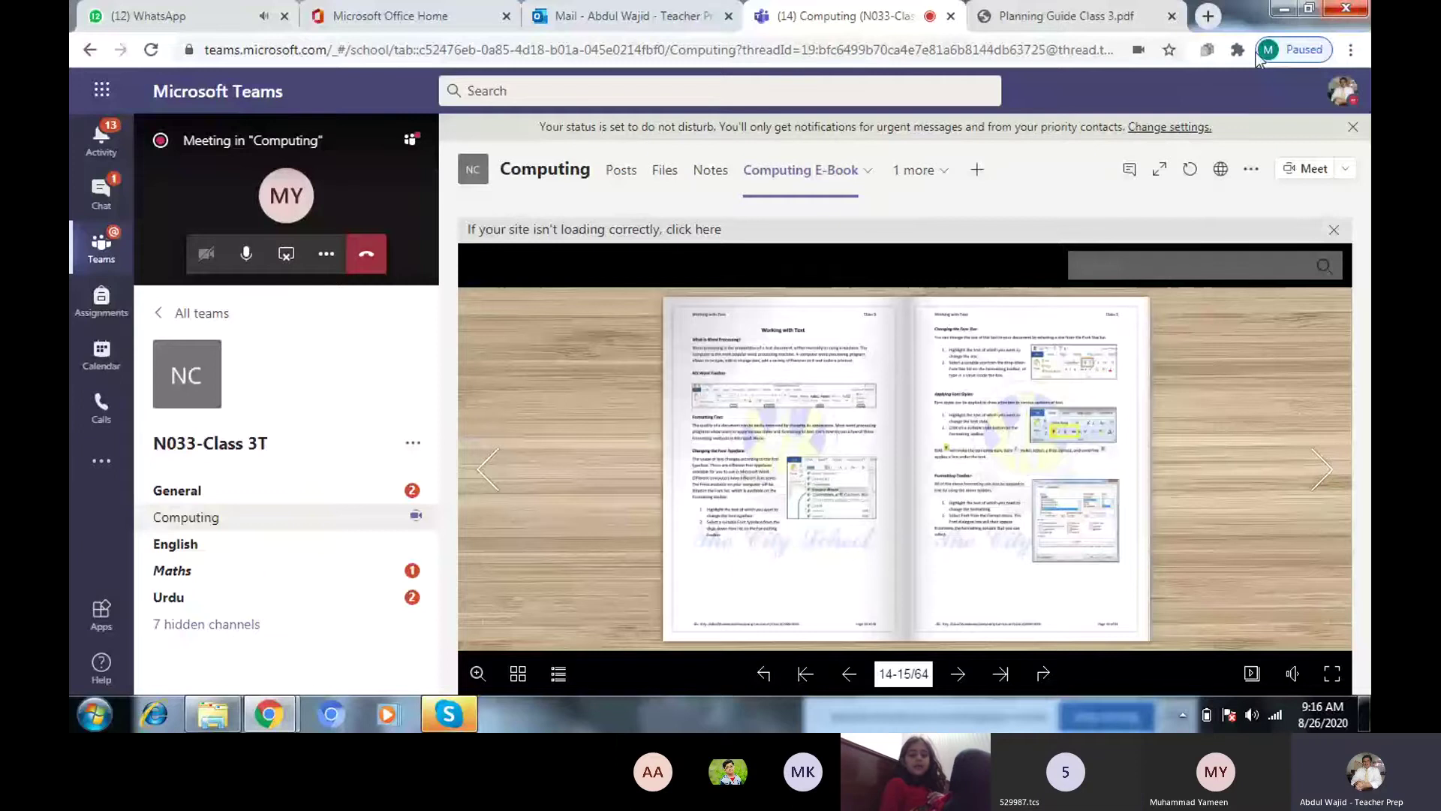
Return to the Teams meeting, admit the guest waiting in the lobby and review the participant list
{"action": "left_click", "coordinate": [312, 195]}
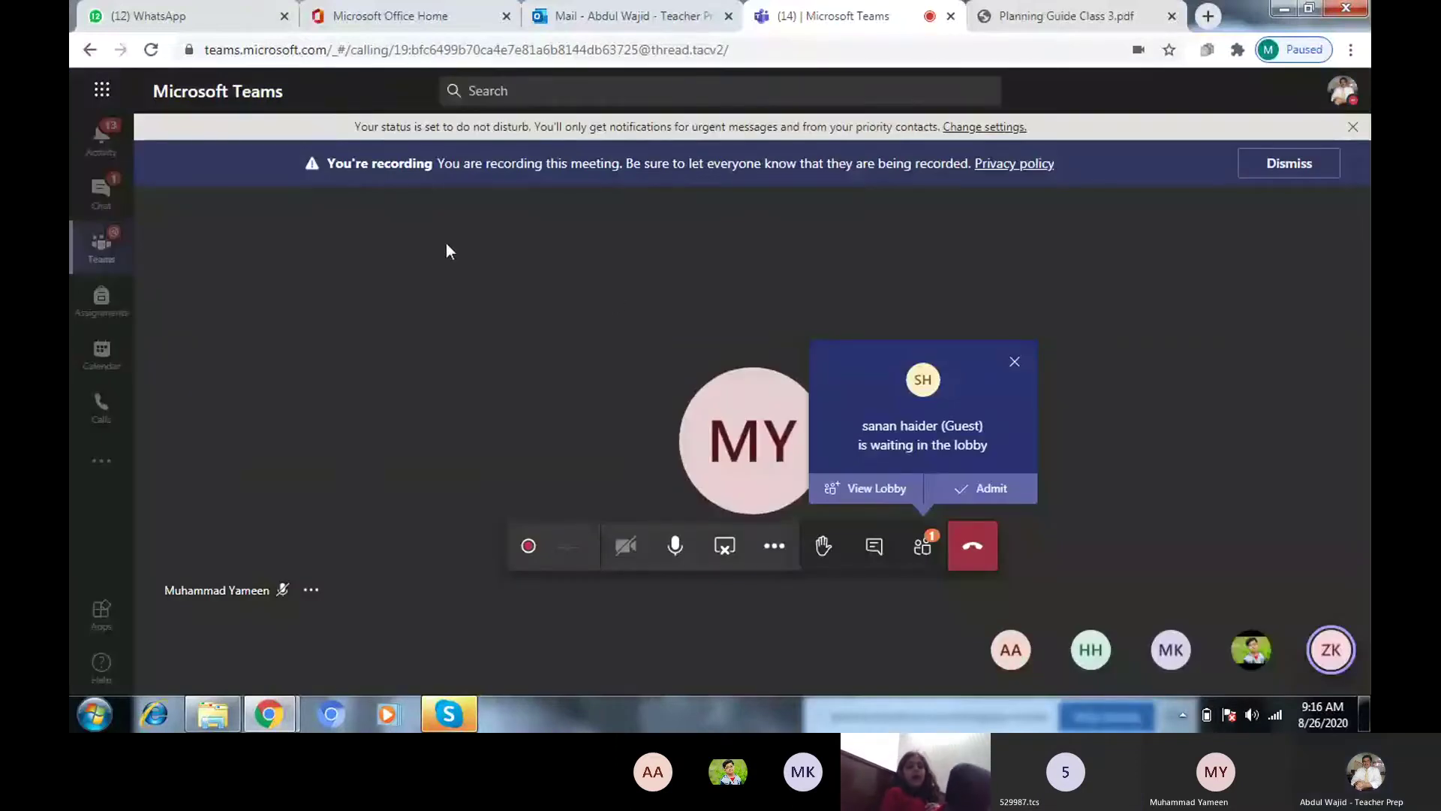
{"action": "left_click", "coordinate": [990, 489]}
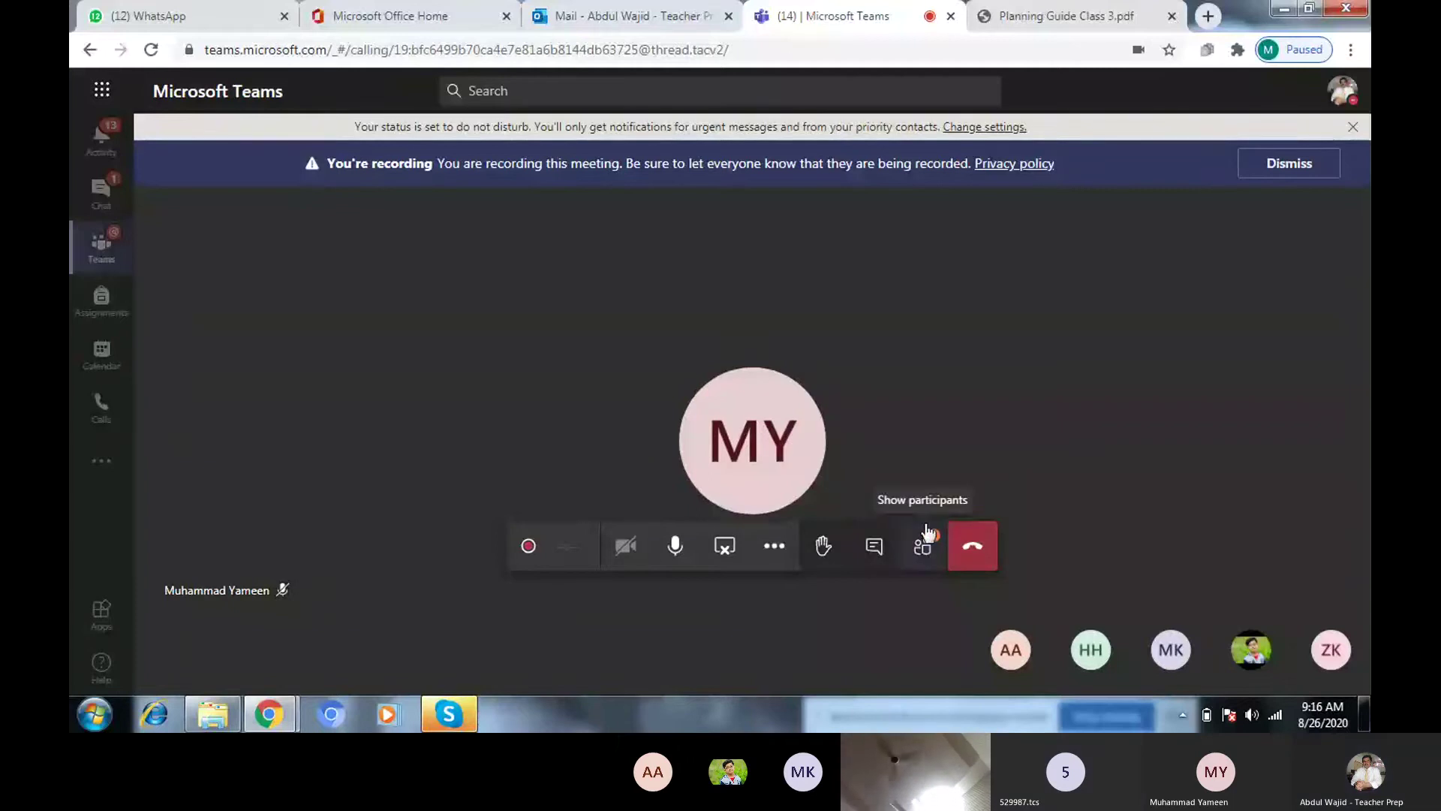
{"action": "left_click", "coordinate": [921, 560]}
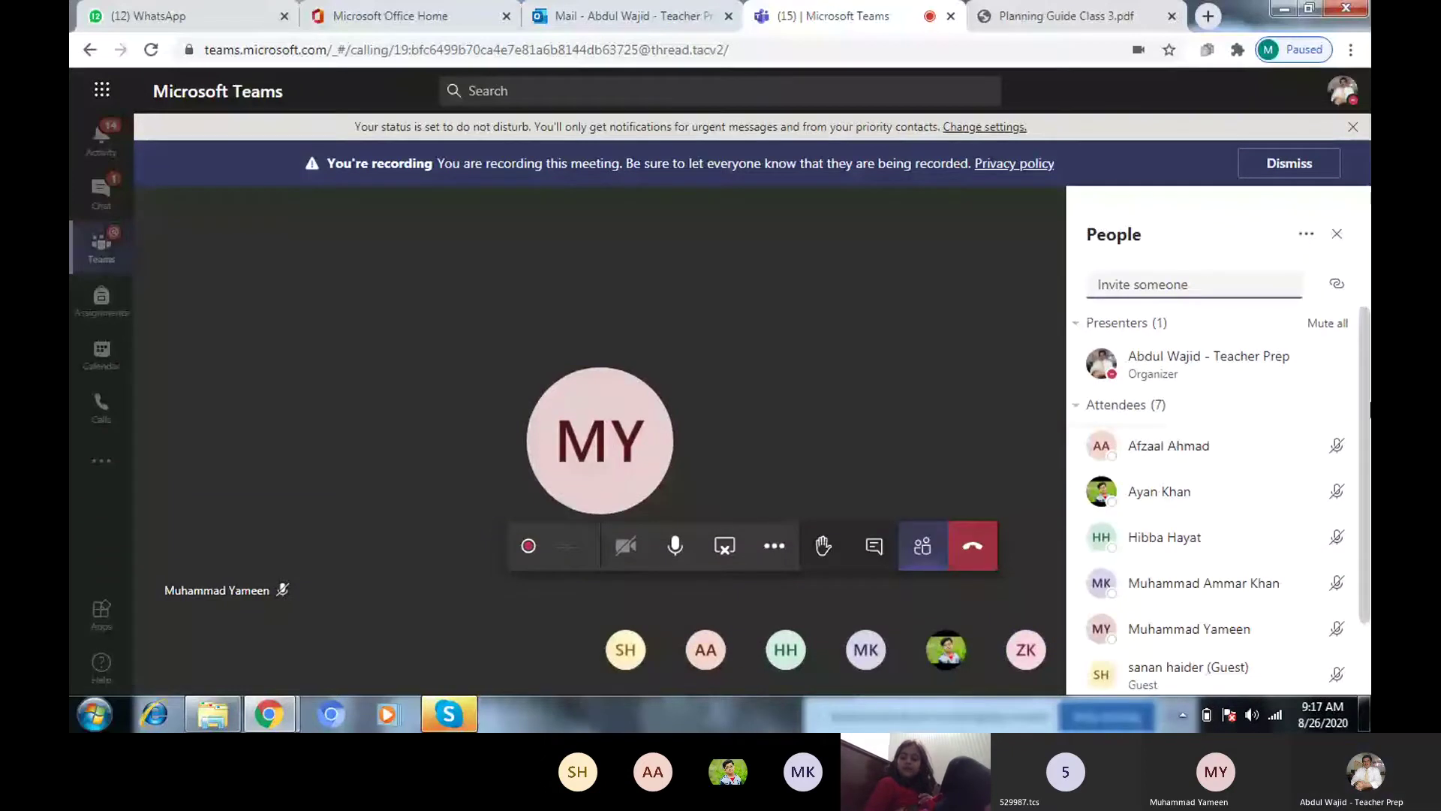
{"action": "scroll", "coordinate": [1201, 420], "scroll_direction": "down", "scroll_amount": 3}
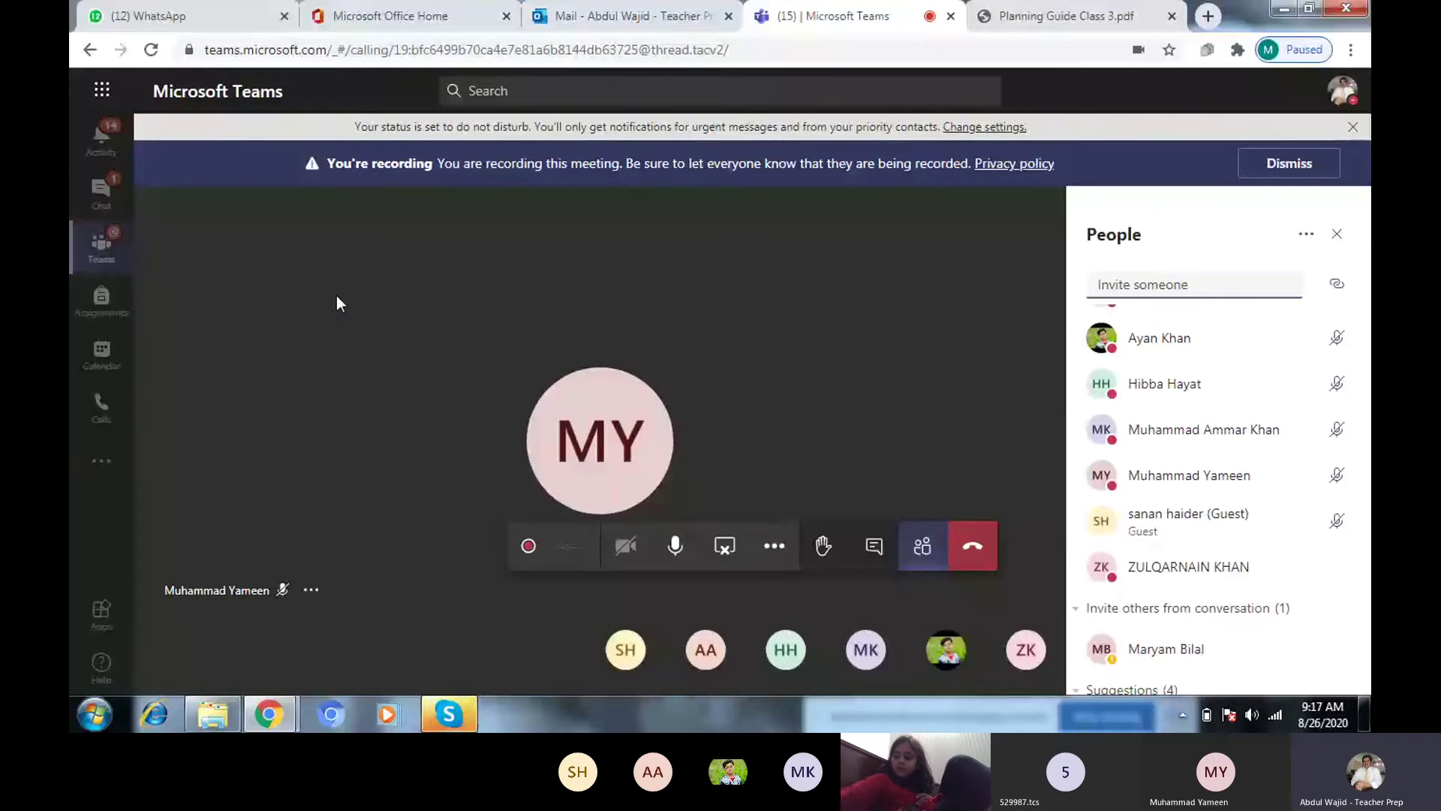
Show the Computing e-book in full screen at the Working with Text chapter
{"action": "left_click", "coordinate": [101, 244]}
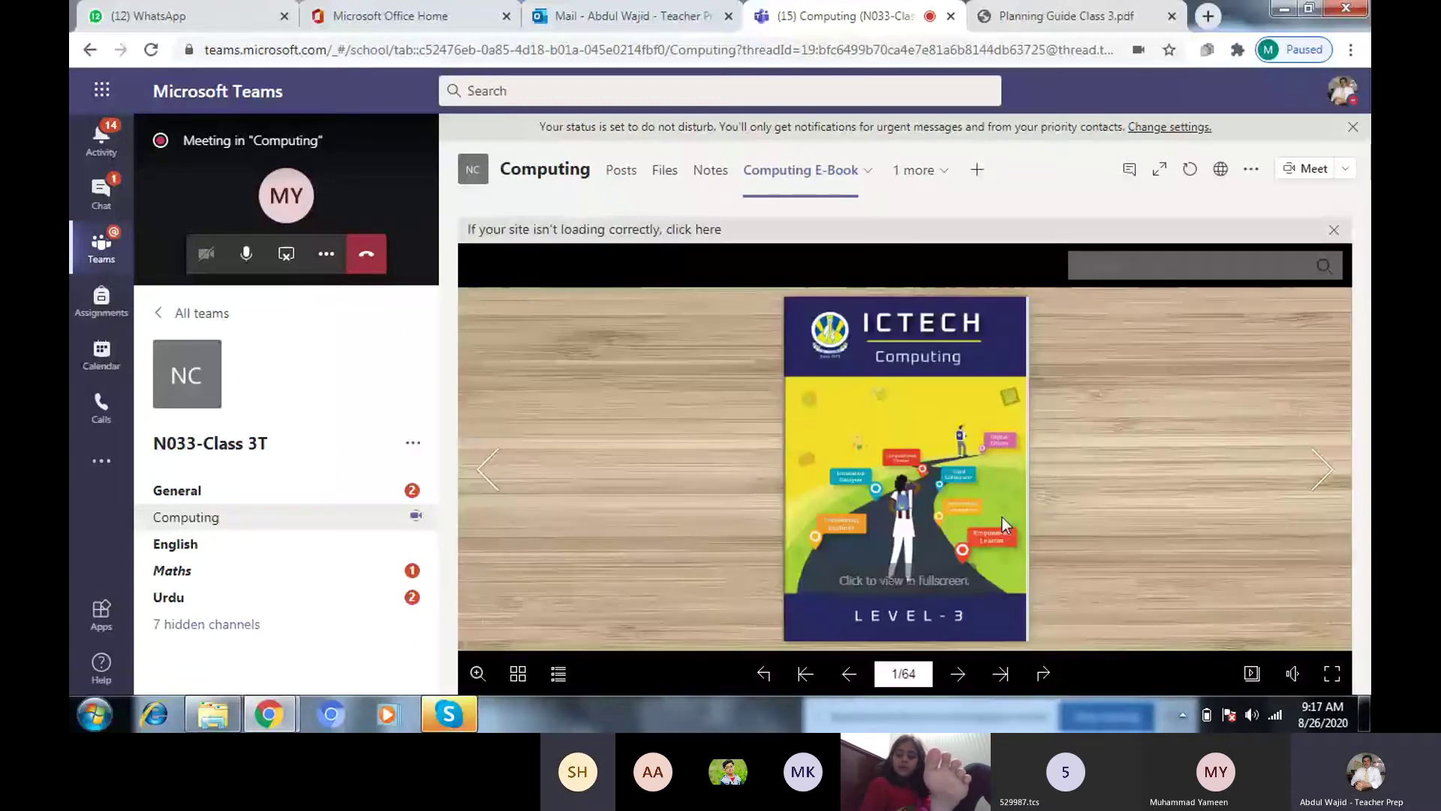
{"action": "left_click", "coordinate": [1333, 672]}
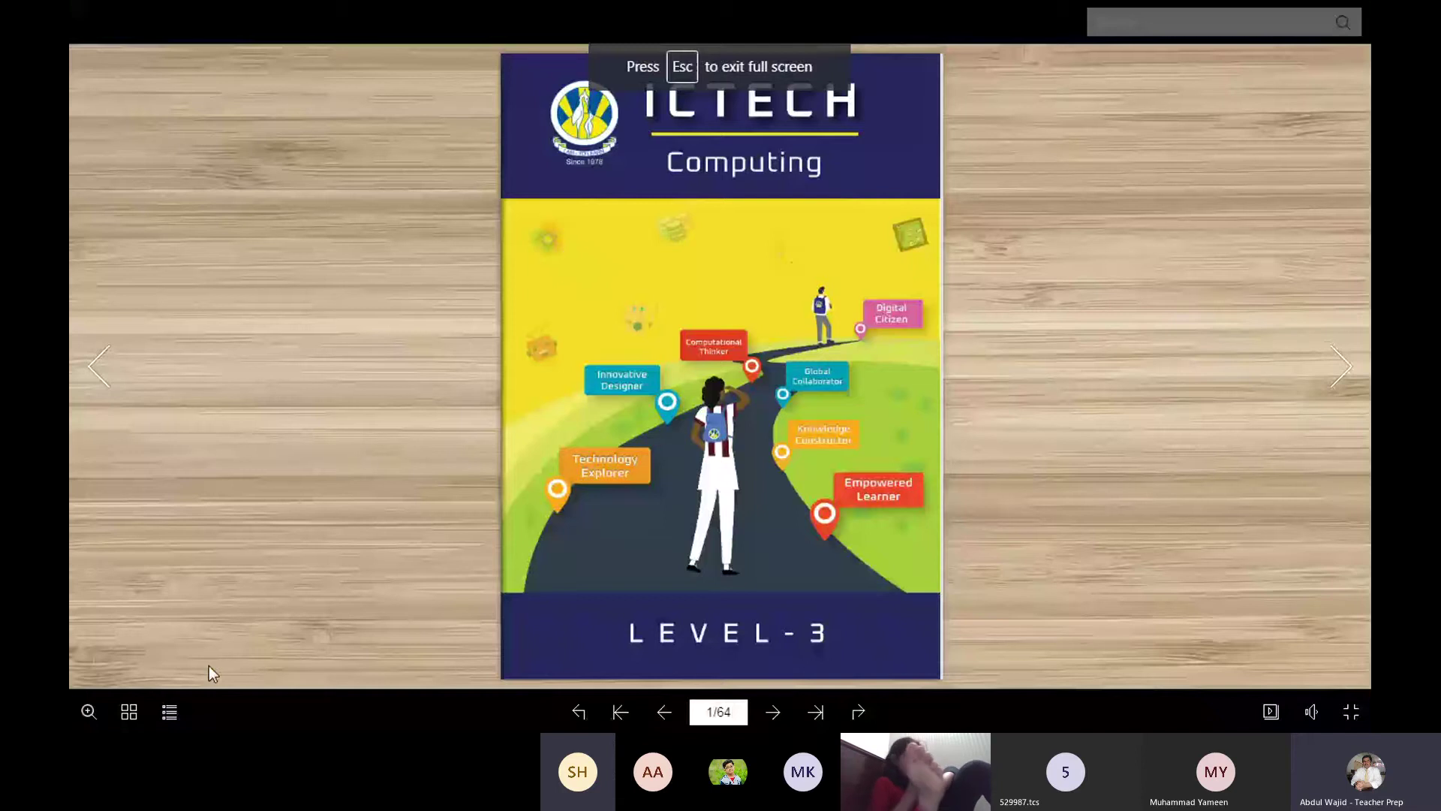
{"action": "left_click", "coordinate": [169, 711]}
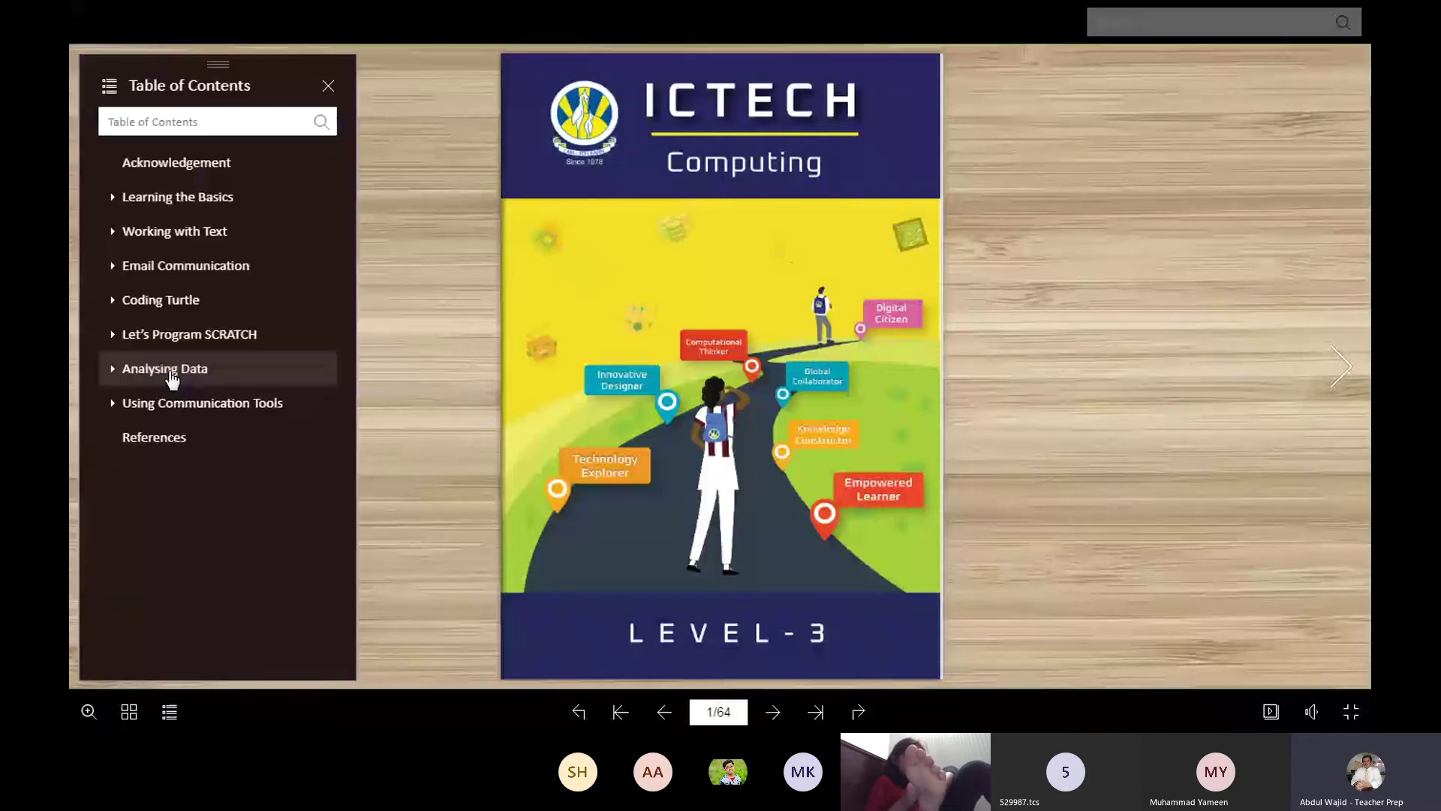
{"action": "left_click", "coordinate": [177, 237]}
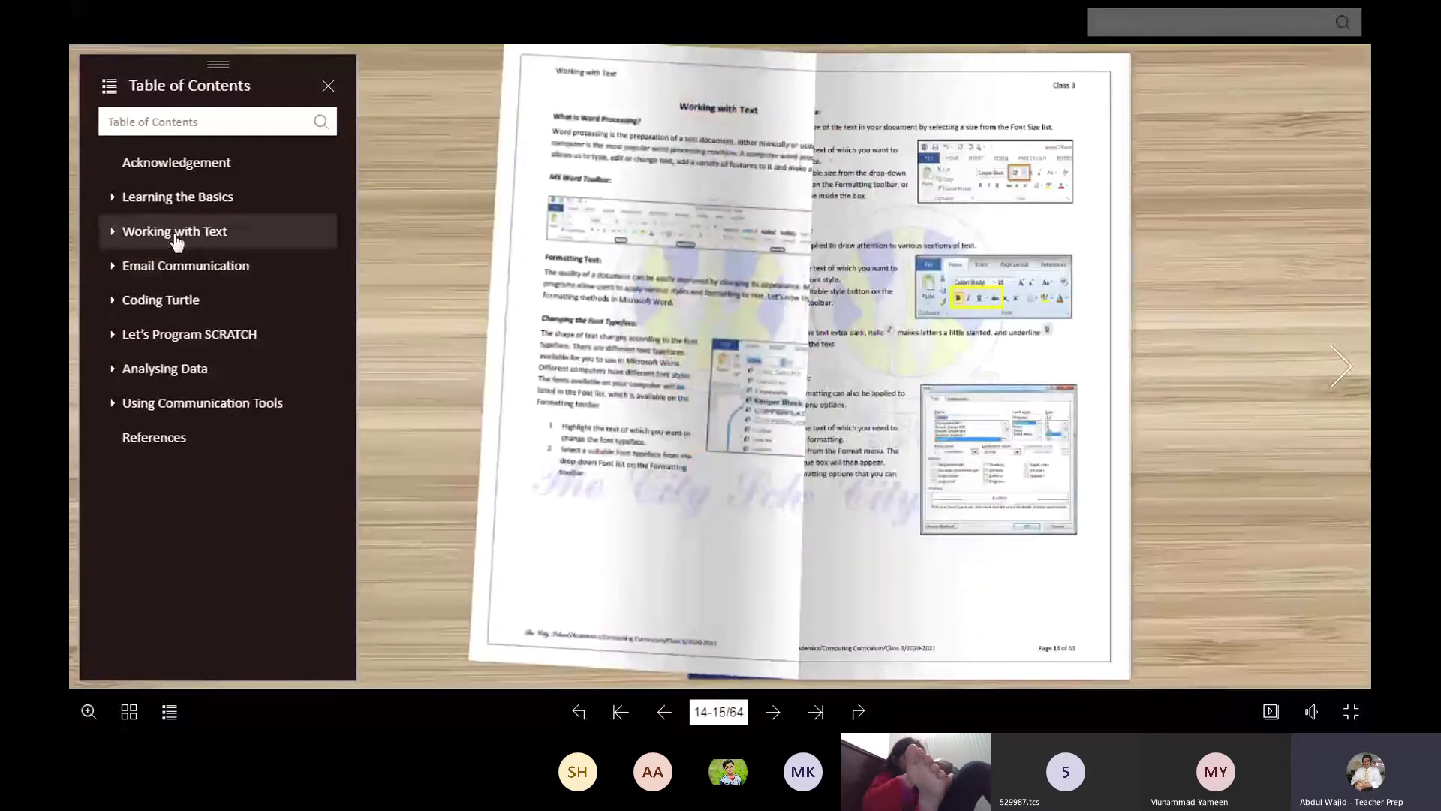
{"action": "left_click", "coordinate": [328, 86]}
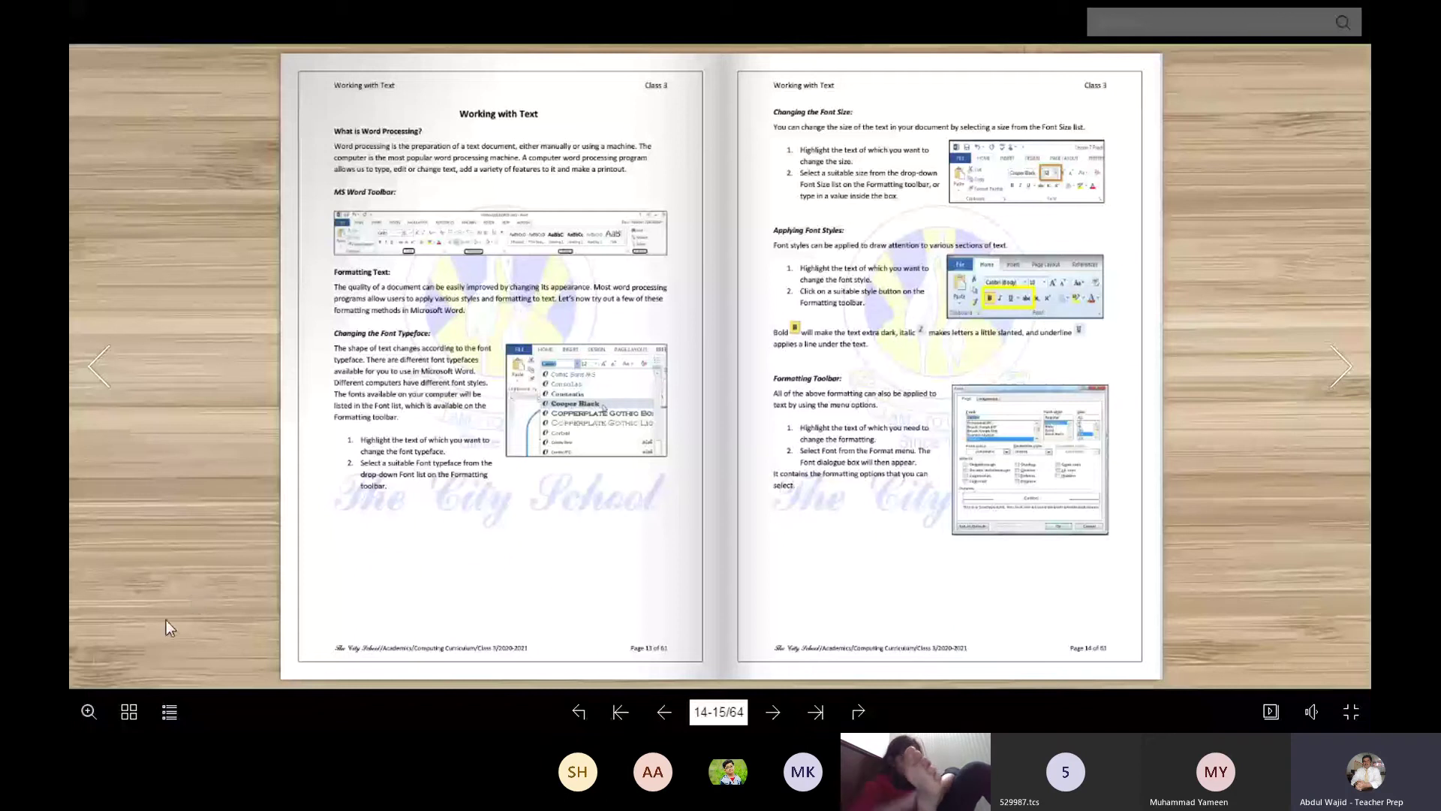
Magnify the e-book and examine the sections on the formatting toolbar, text alignment, zooming, and borders and shading
{"action": "double_click", "coordinate": [469, 471]}
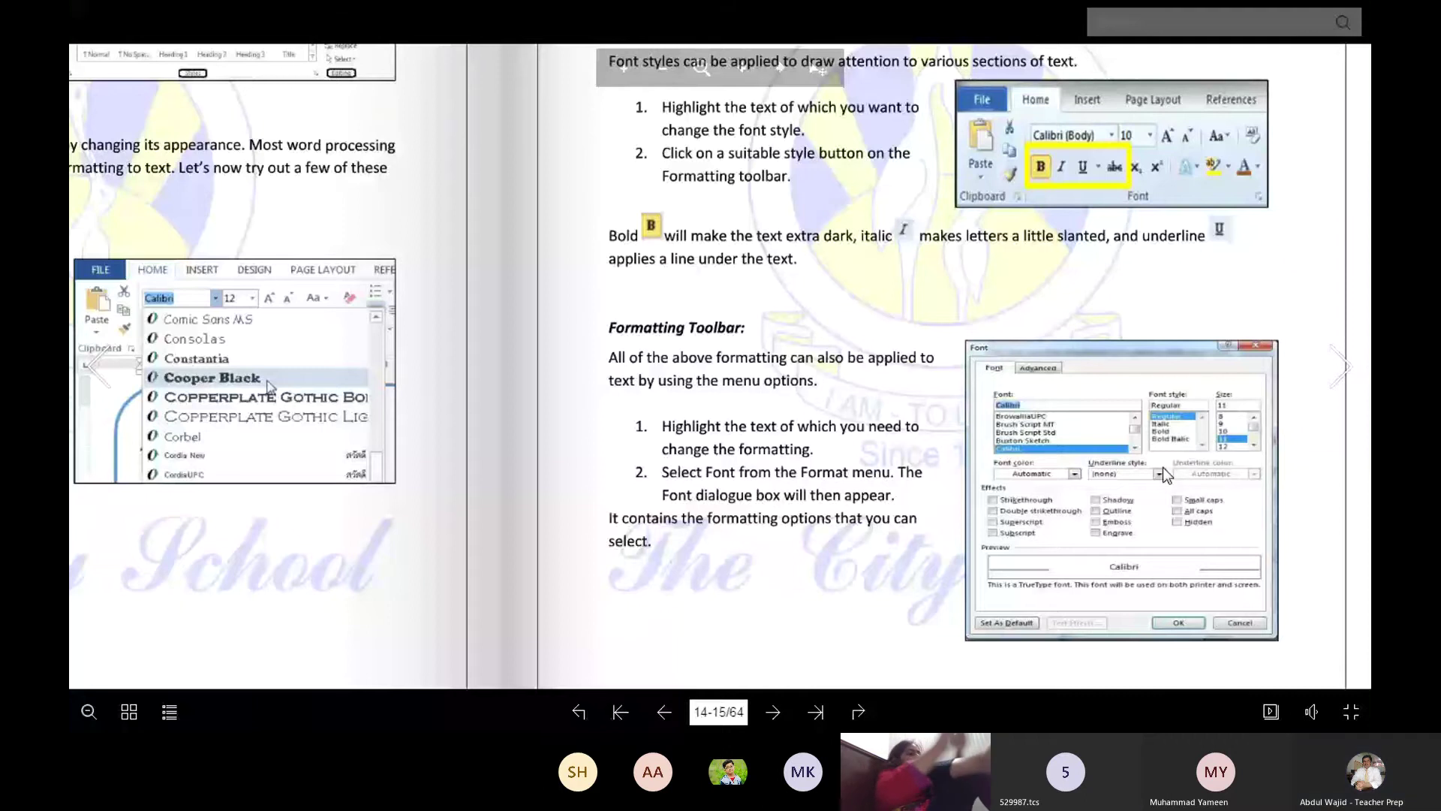
{"action": "left_click_drag", "start_coordinate": [1163, 467], "coordinate": [919, 398]}
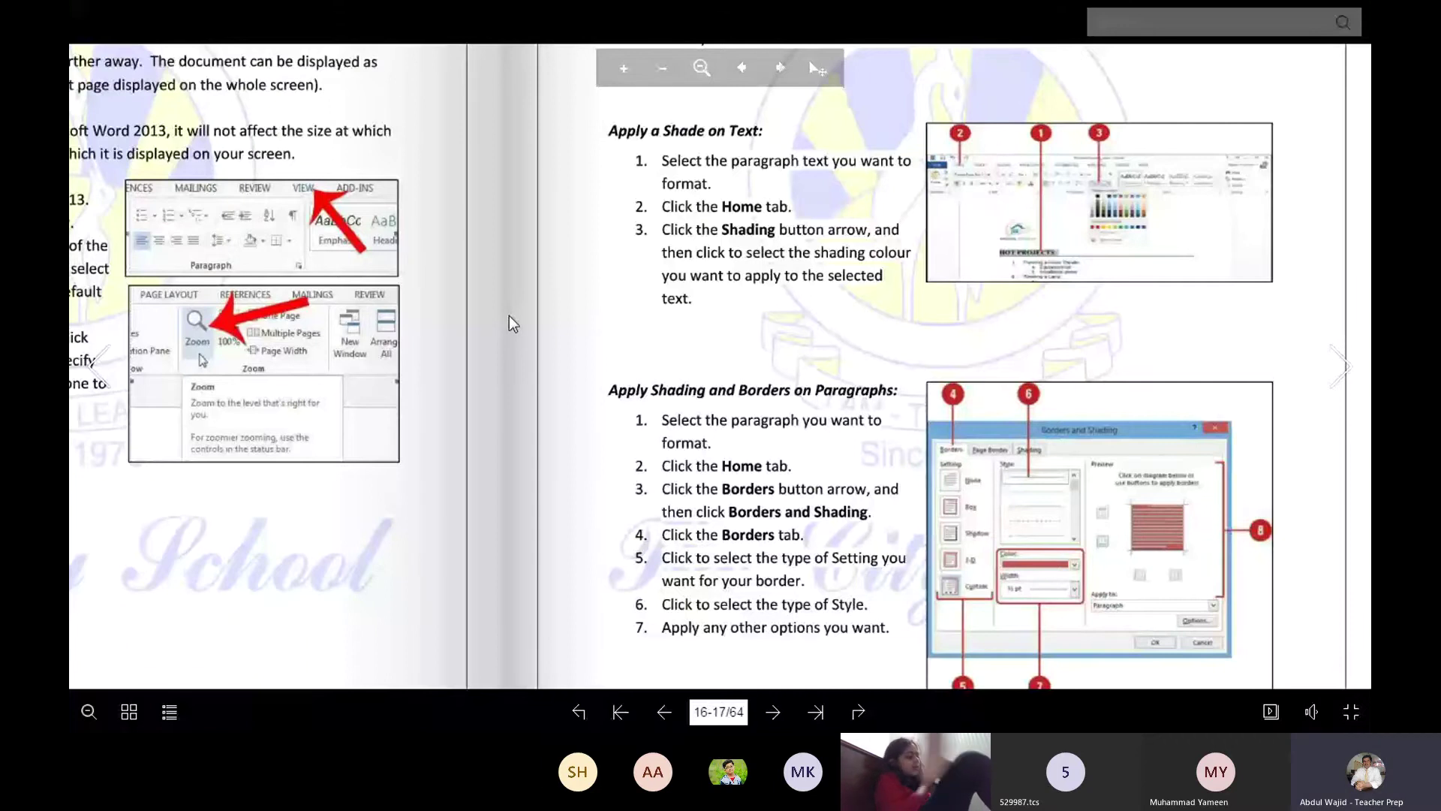
{"action": "left_click_drag", "start_coordinate": [509, 316], "coordinate": [818, 434]}
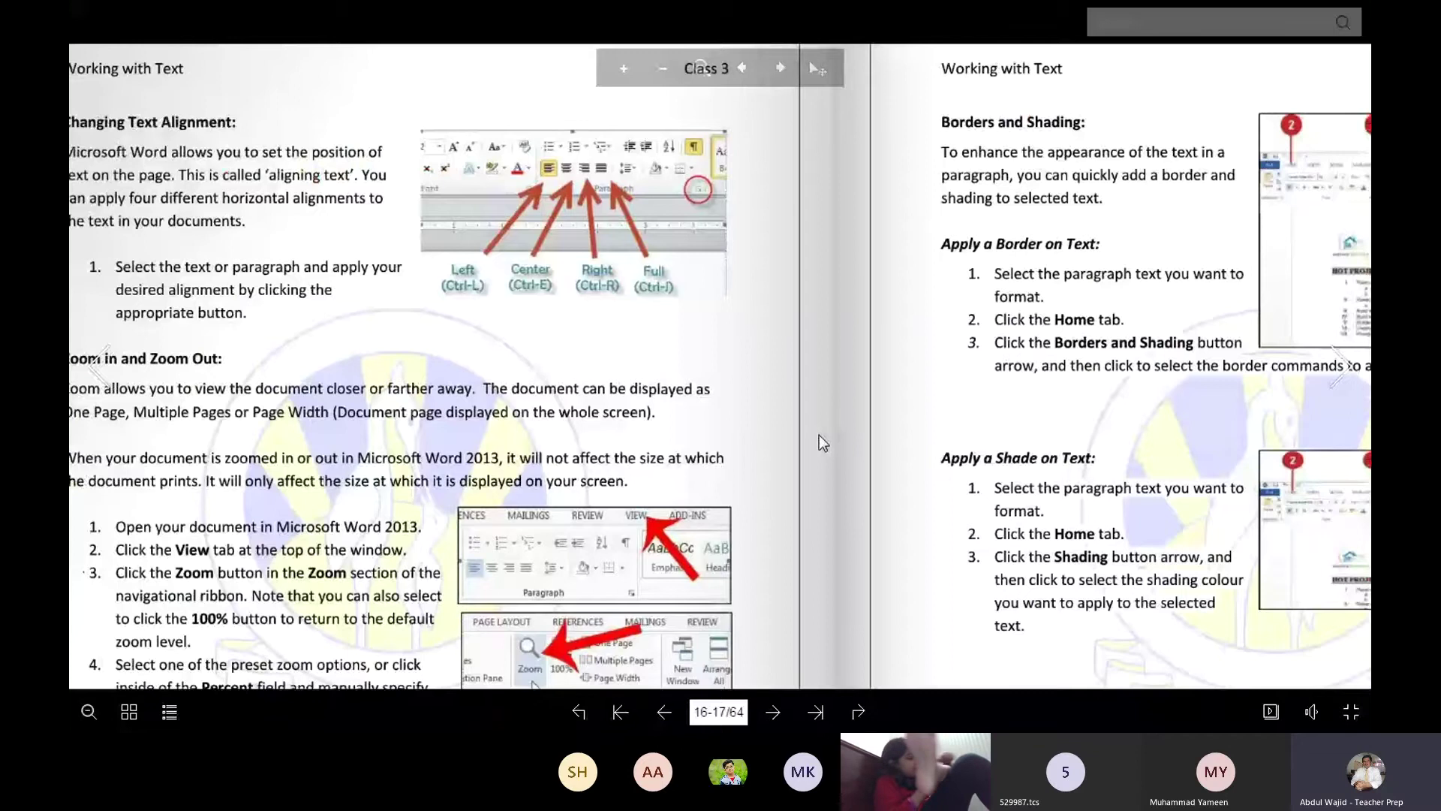
{"action": "left_click_drag", "start_coordinate": [818, 434], "coordinate": [848, 439]}
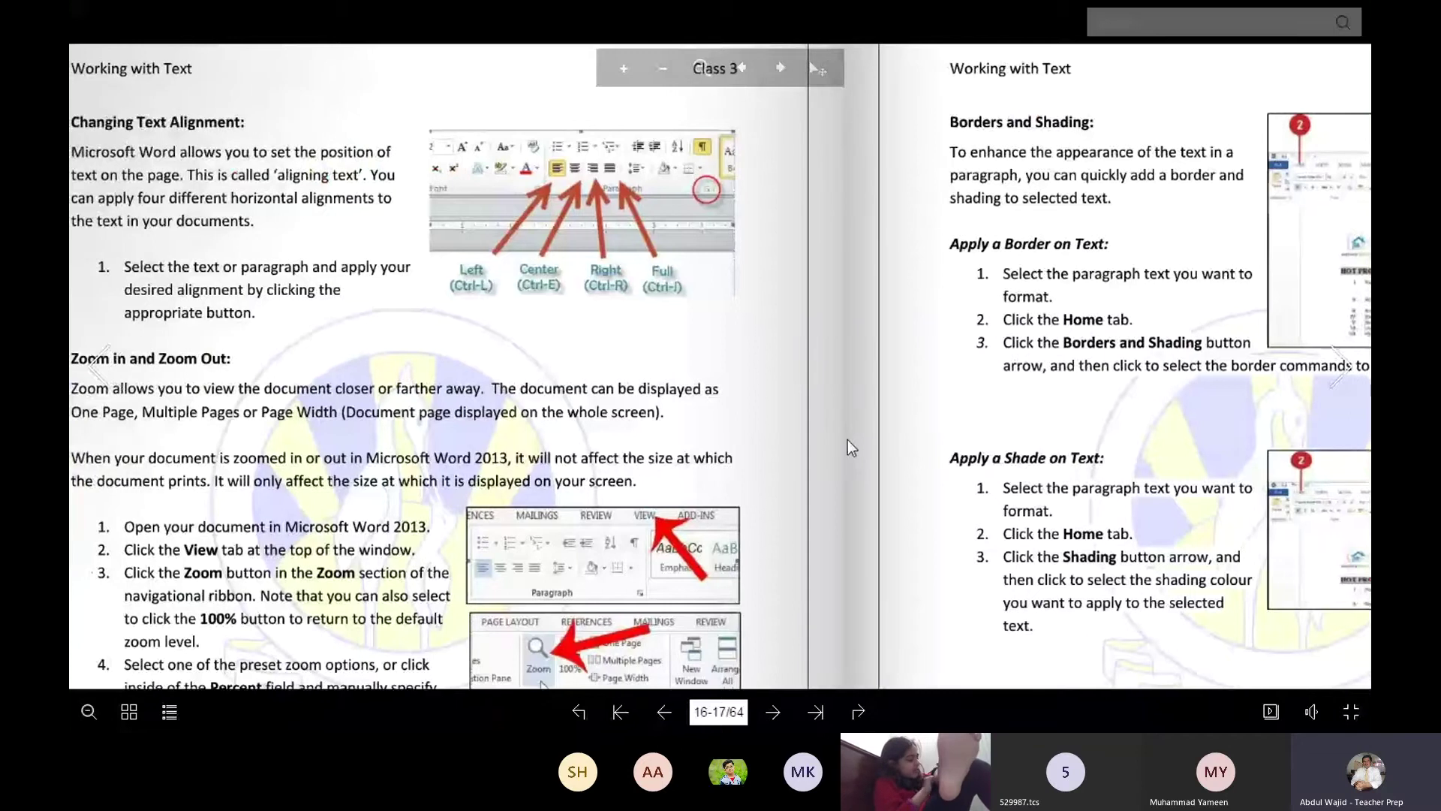
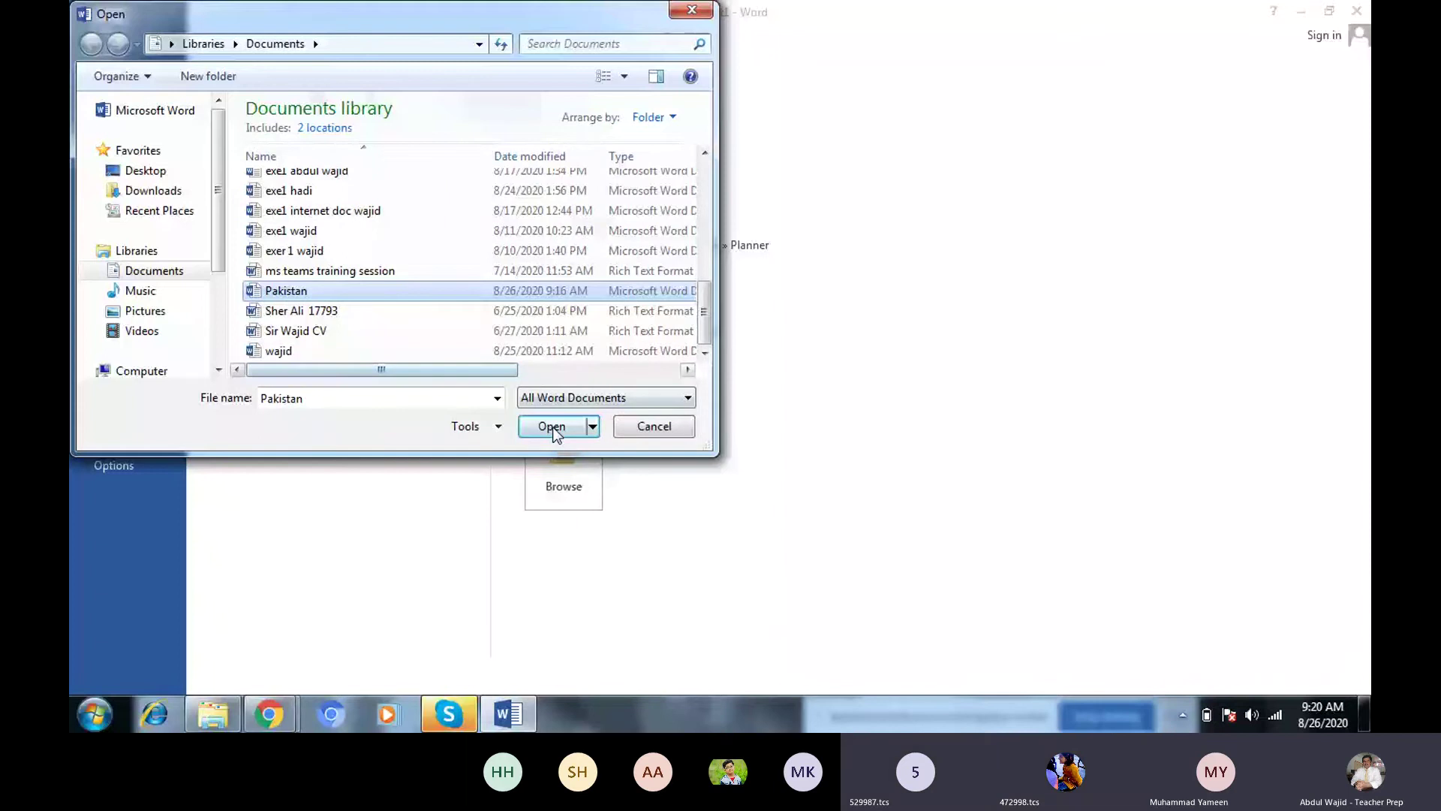
Open the saved Pakistan document in Word and set its page zoom to 140%
{"action": "left_click", "coordinate": [554, 429]}
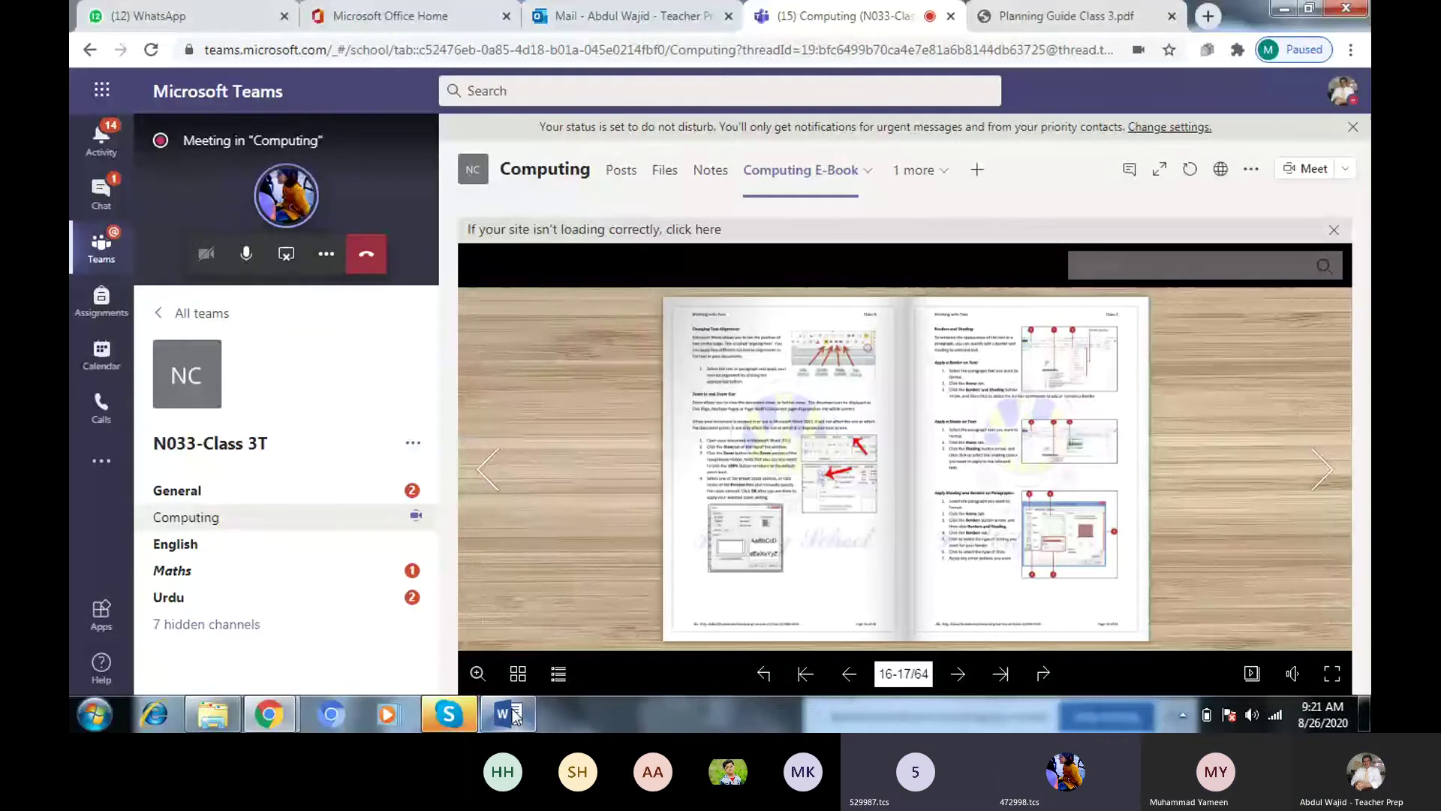
{"action": "left_click", "coordinate": [515, 715]}
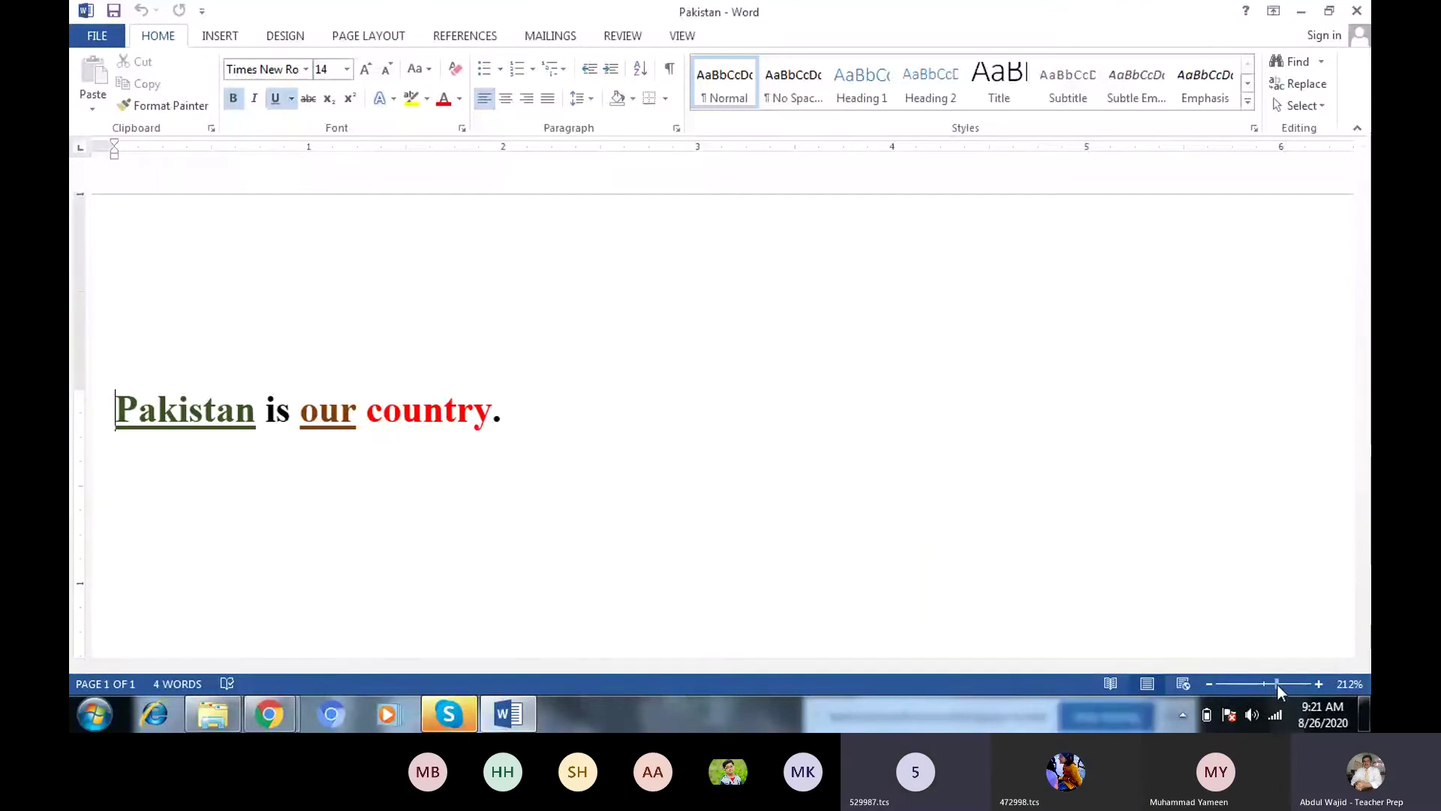
{"action": "left_click_drag", "start_coordinate": [1277, 685], "coordinate": [1262, 686]}
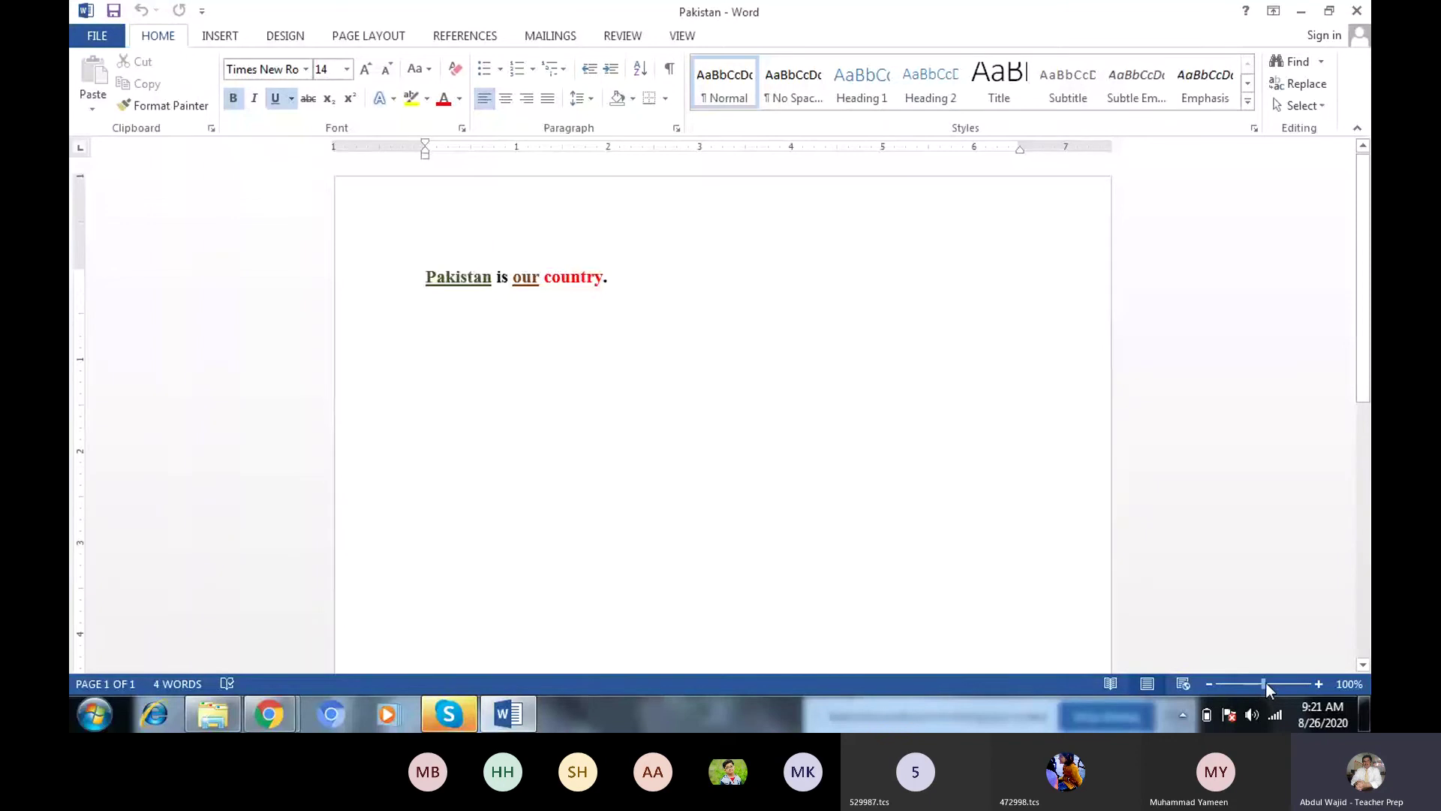
{"action": "left_click_drag", "start_coordinate": [1266, 682], "coordinate": [1270, 681]}
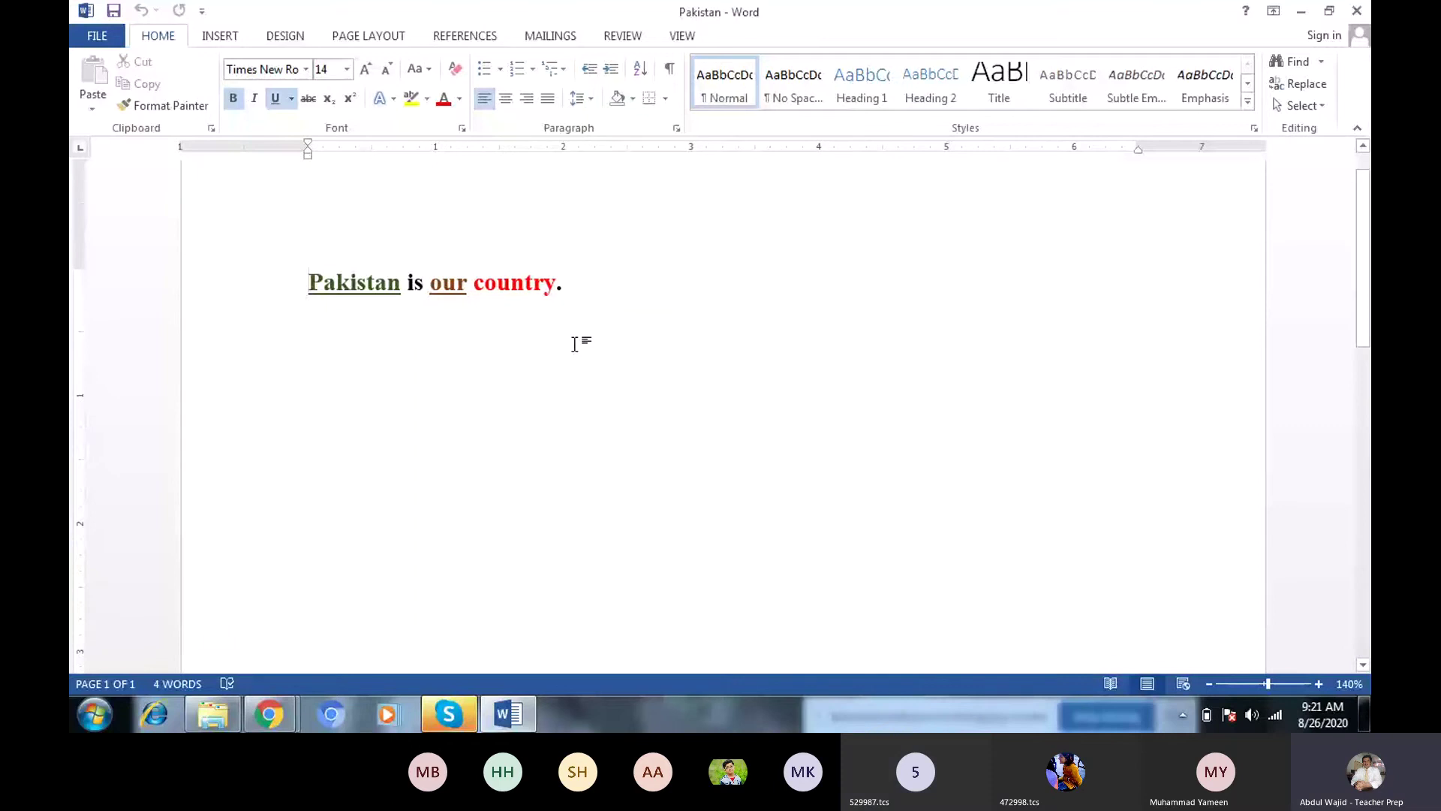
Add the sentence "I love Pakistan." after "Pakistan is our country."
{"action": "left_click", "coordinate": [585, 288]}
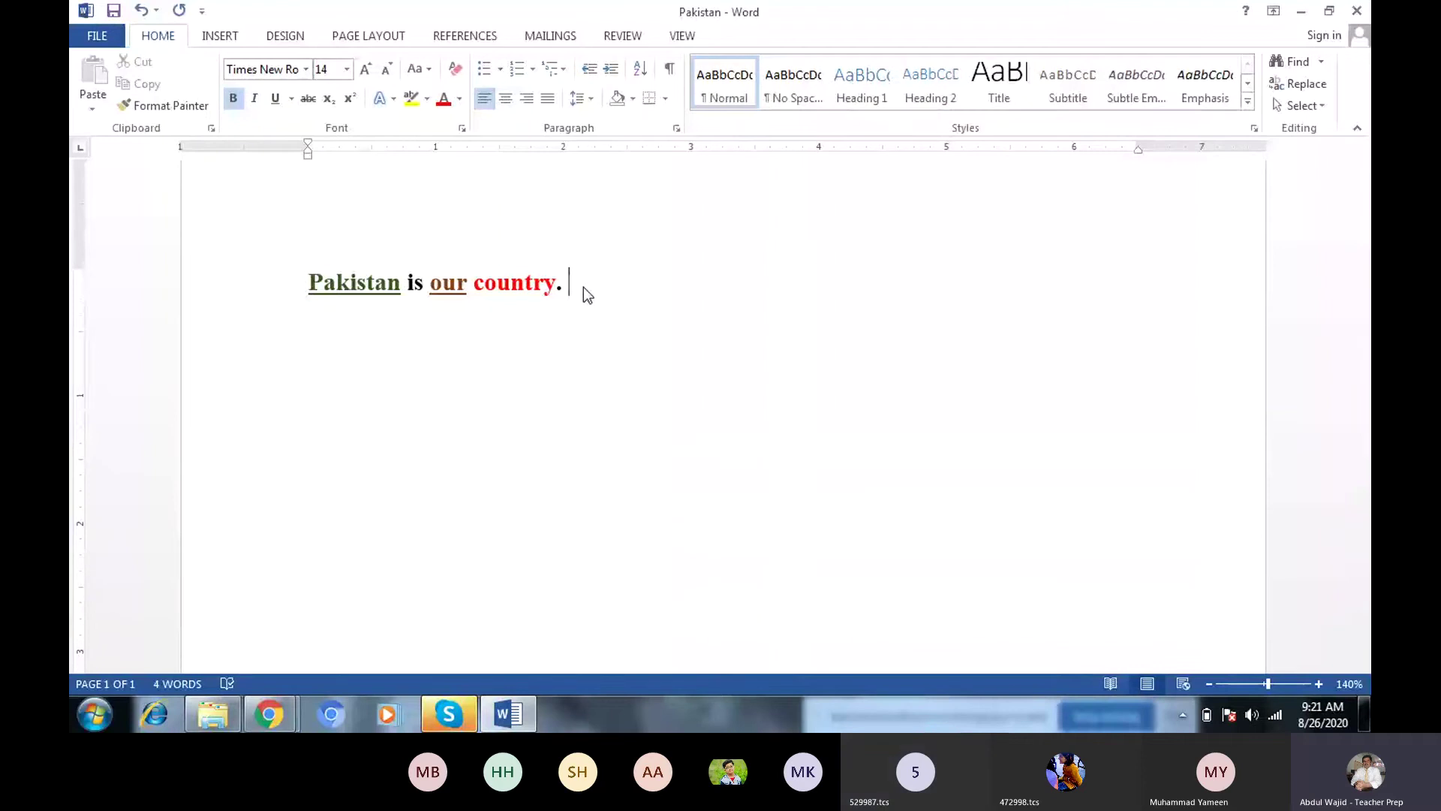
{"action": "type", "text": "I "}
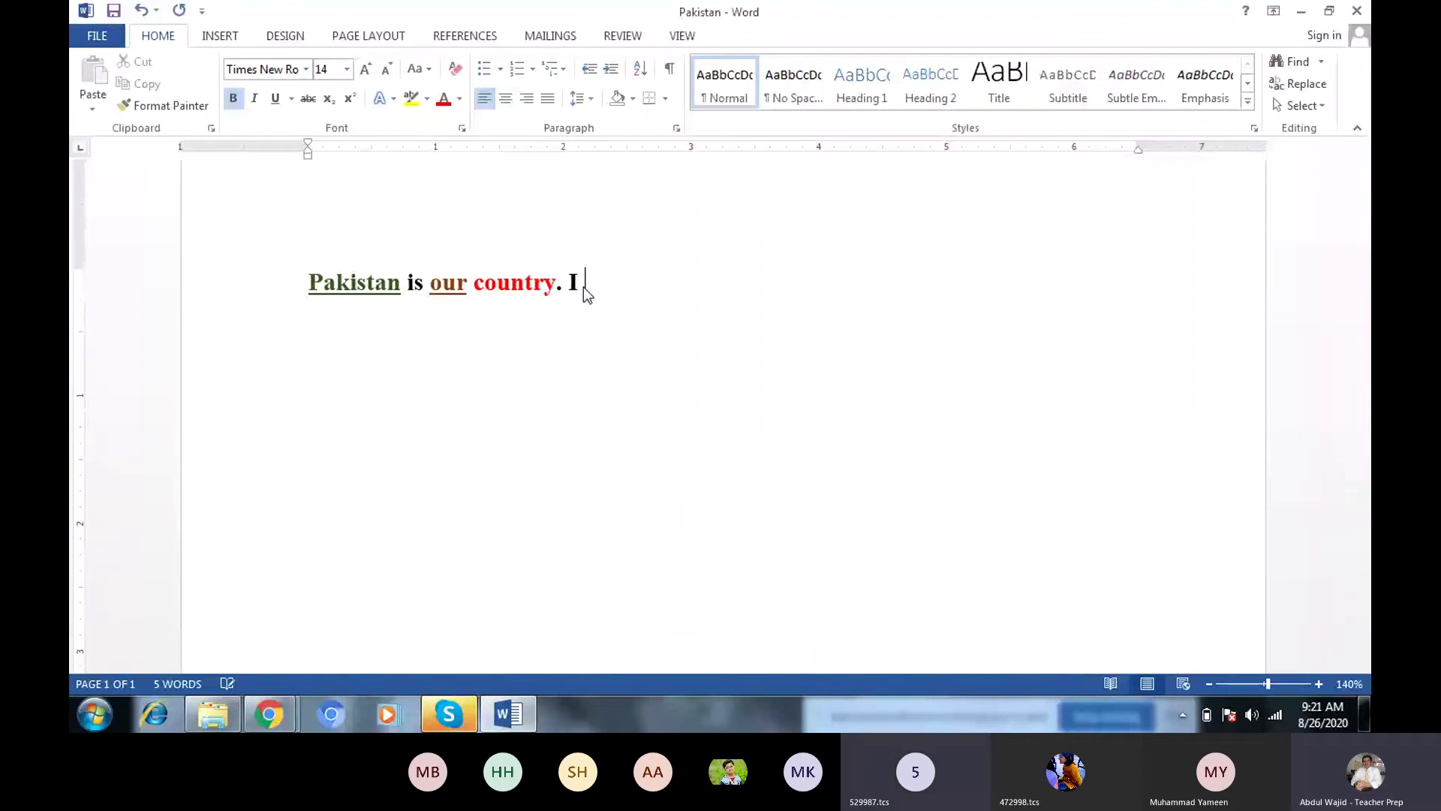
{"action": "type", "text": "love P"}
{"action": "type", "text": "akis"}
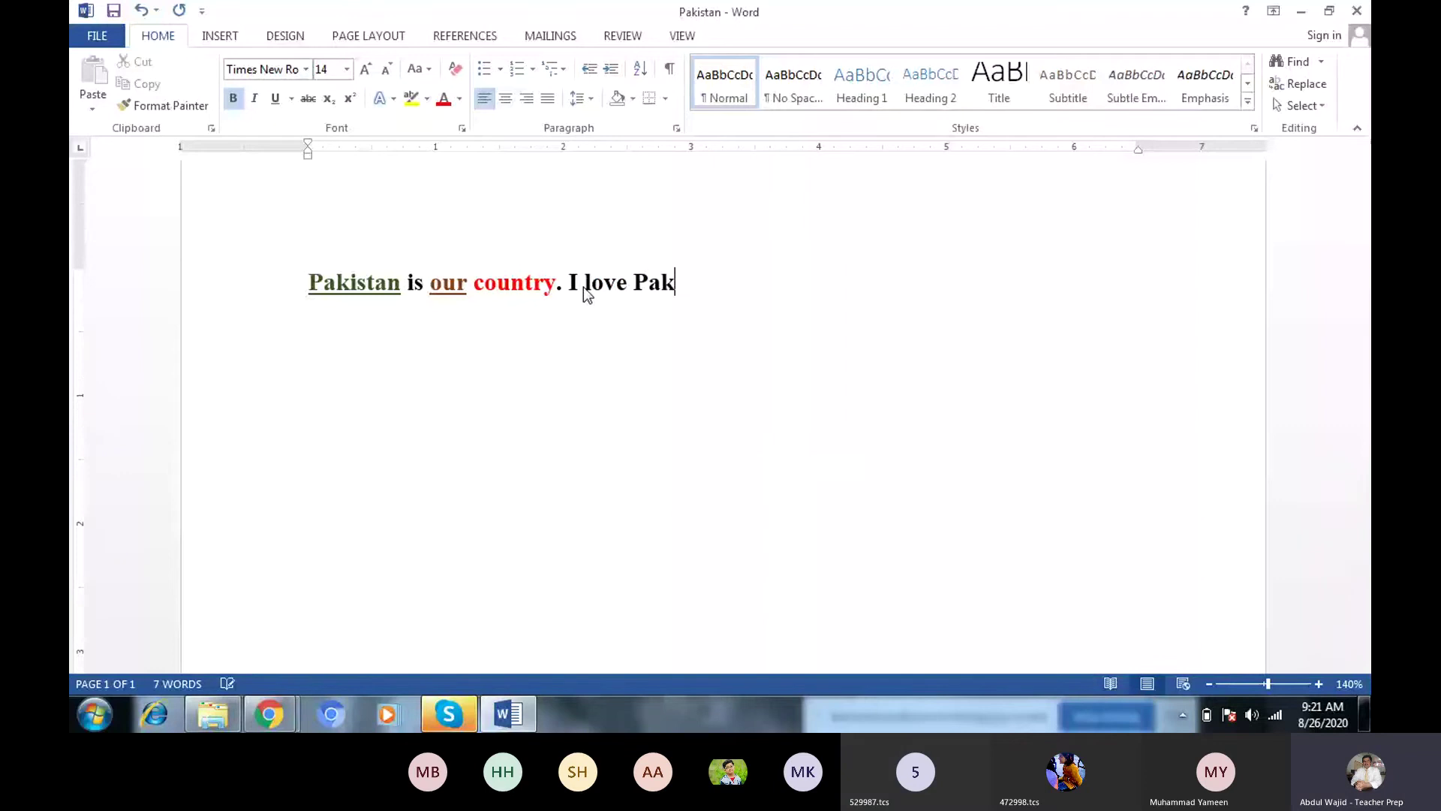
{"action": "type", "text": "tan."}
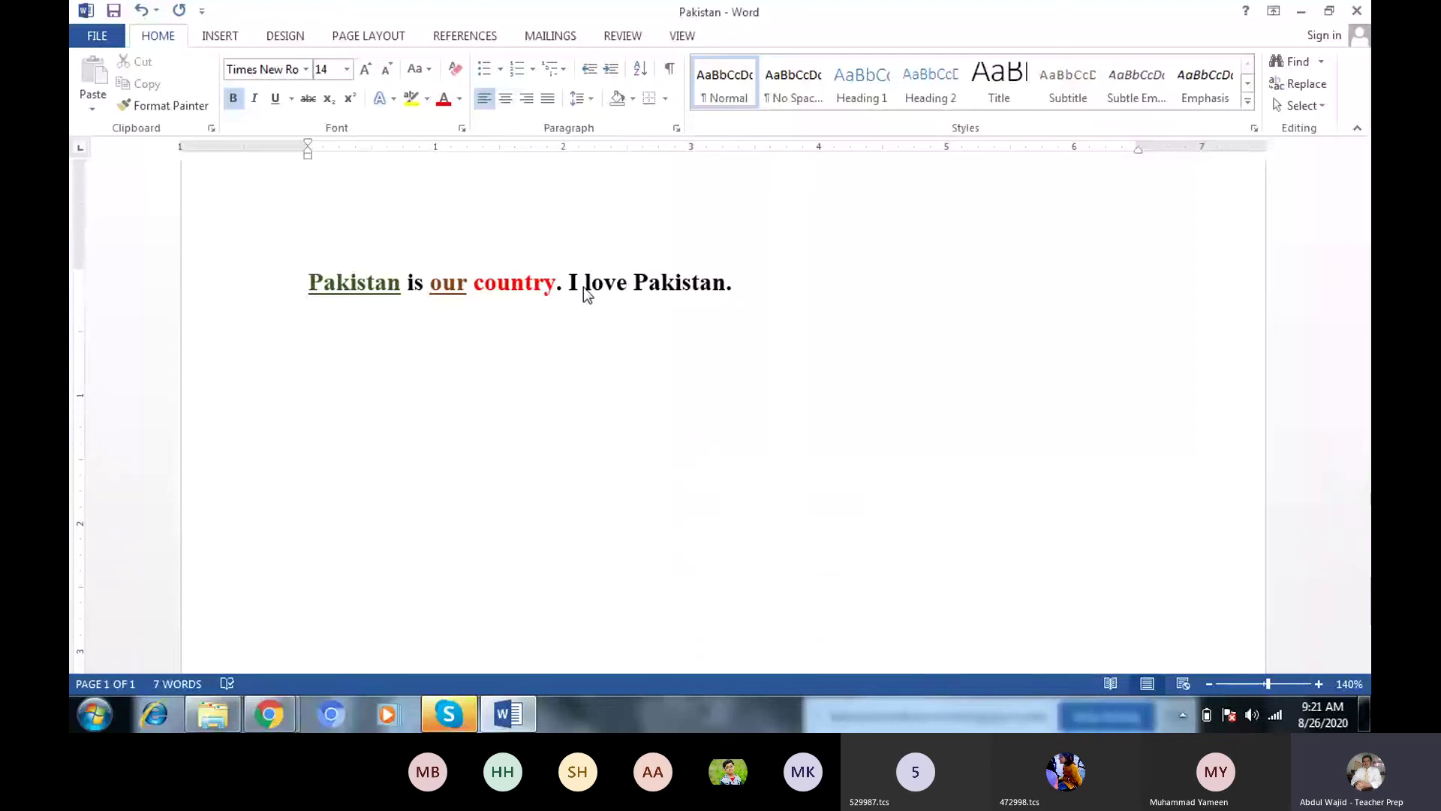
Select the whole text and set its font to Arial Black at size 16
{"action": "left_click_drag", "start_coordinate": [583, 287], "coordinate": [482, 294]}
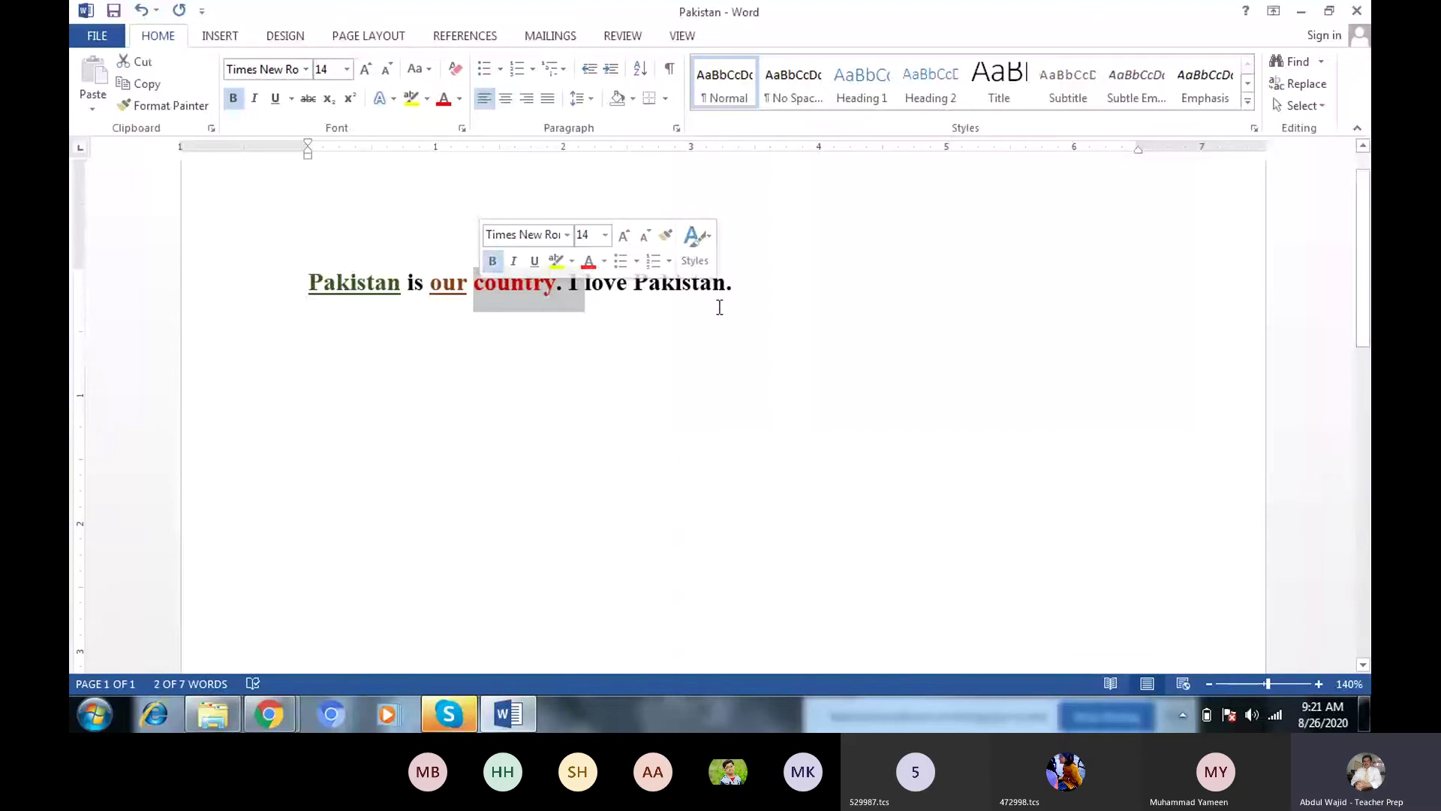
{"action": "left_click_drag", "start_coordinate": [719, 307], "coordinate": [372, 281]}
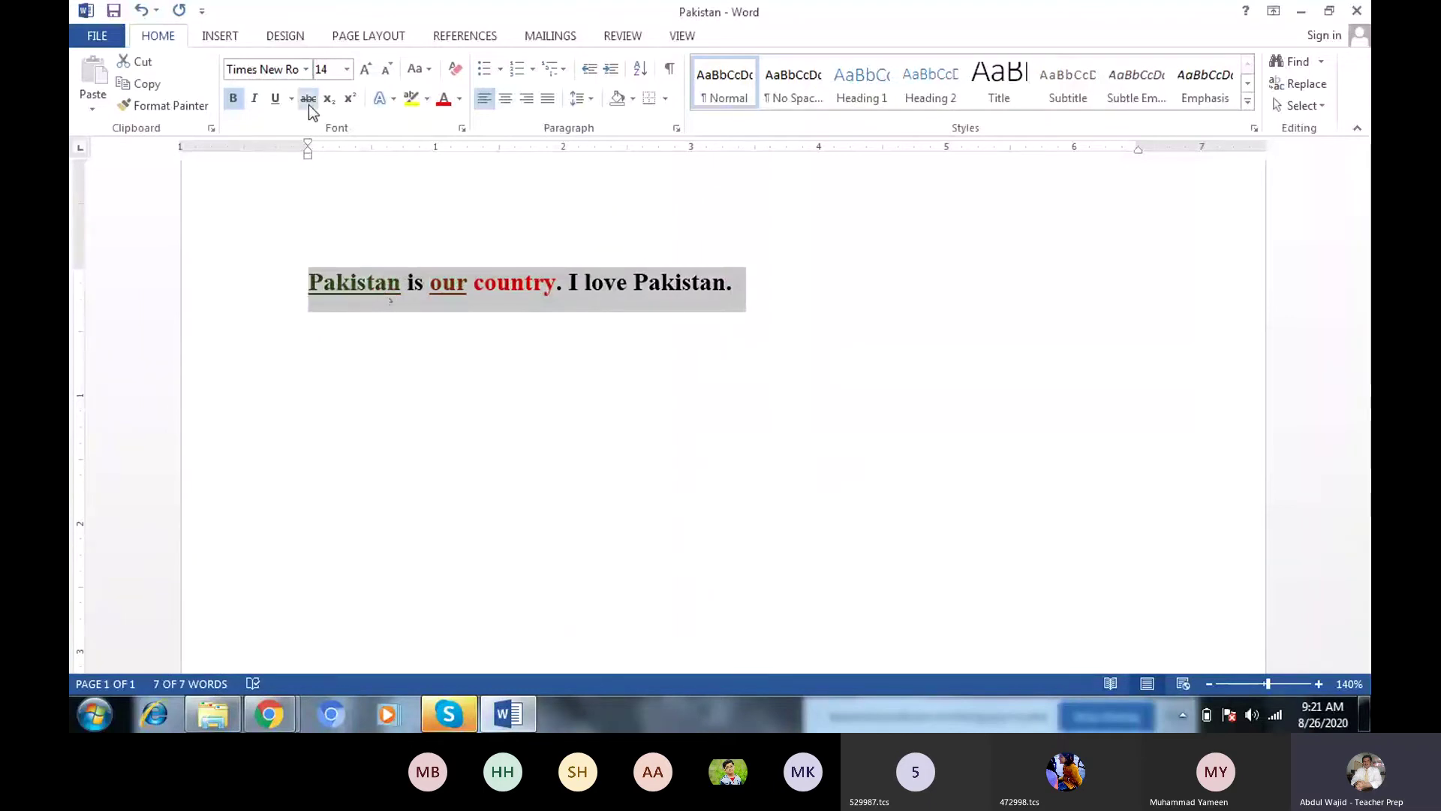
{"action": "left_click", "coordinate": [305, 69]}
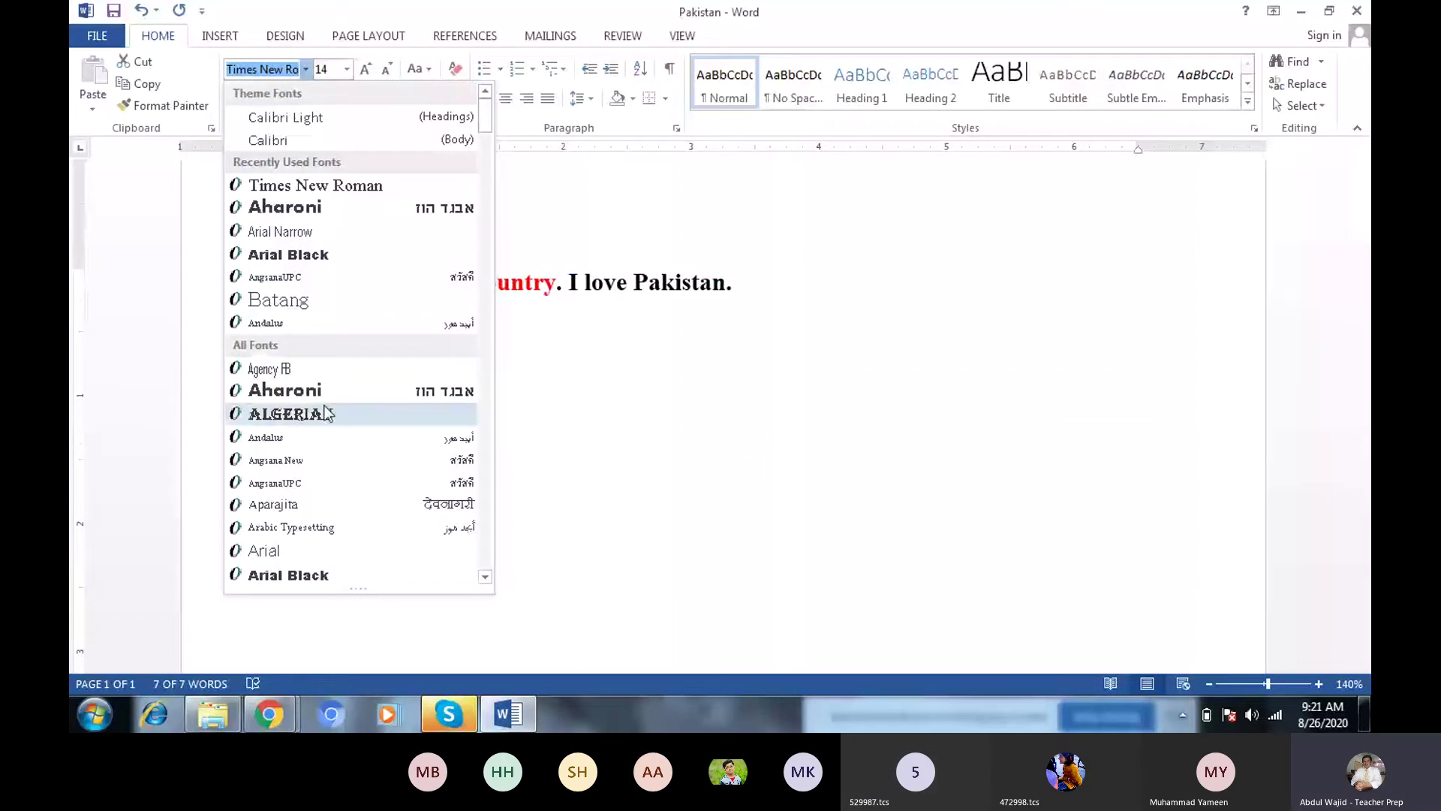
{"action": "left_click", "coordinate": [324, 576]}
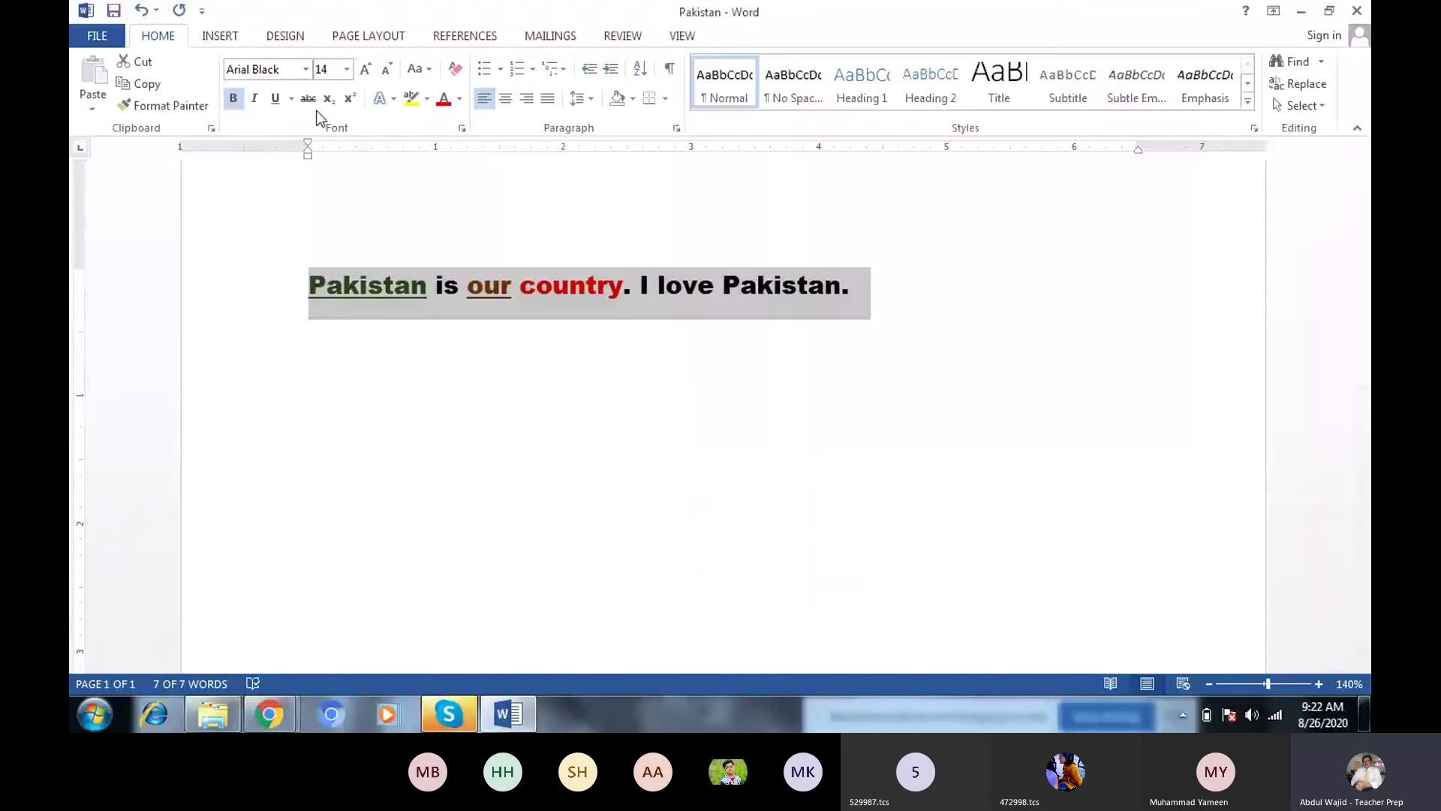
{"action": "left_click", "coordinate": [346, 71]}
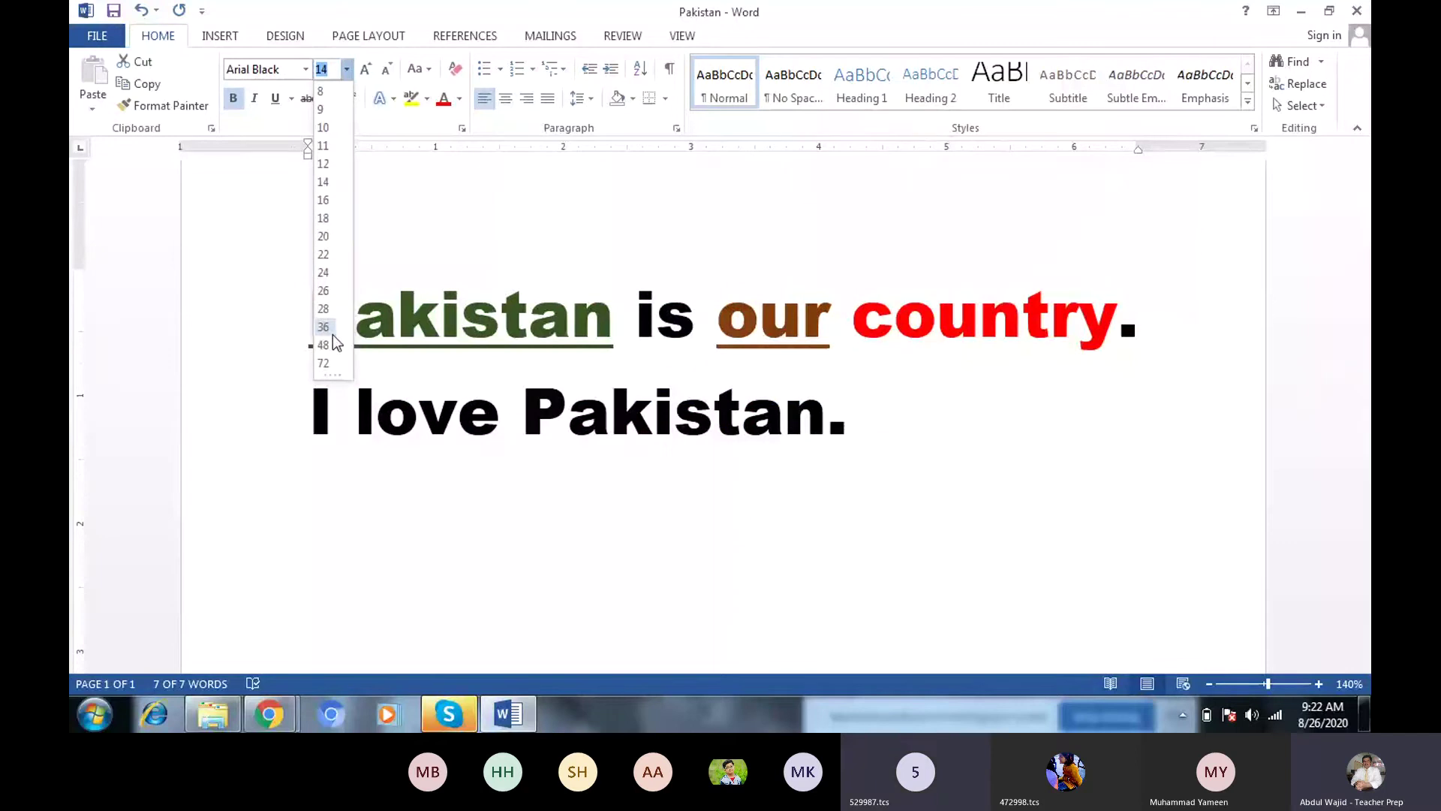
{"action": "left_click", "coordinate": [330, 205]}
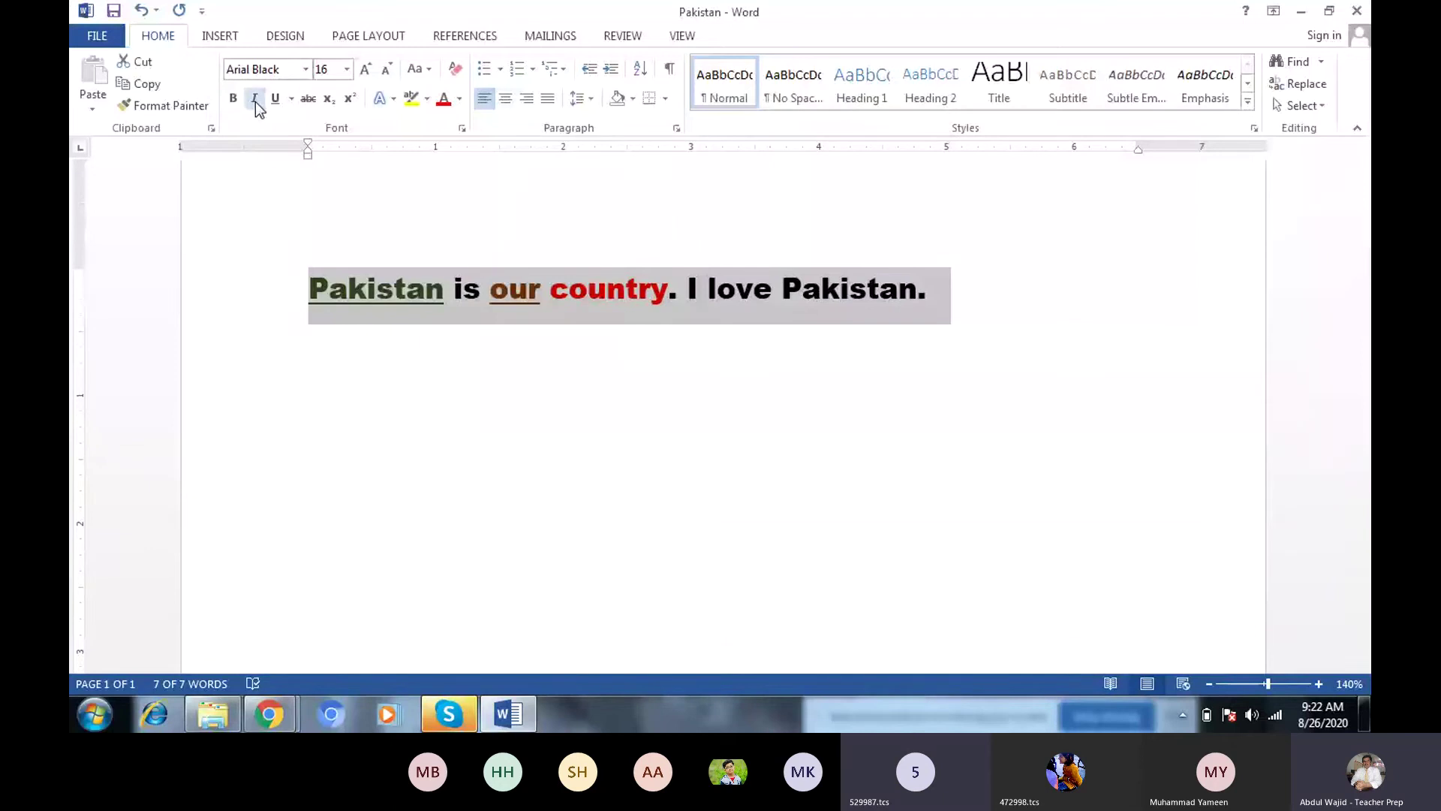
Toggle italic and strikethrough on and off for the selected text, and remove its underlining
{"action": "left_click", "coordinate": [256, 101]}
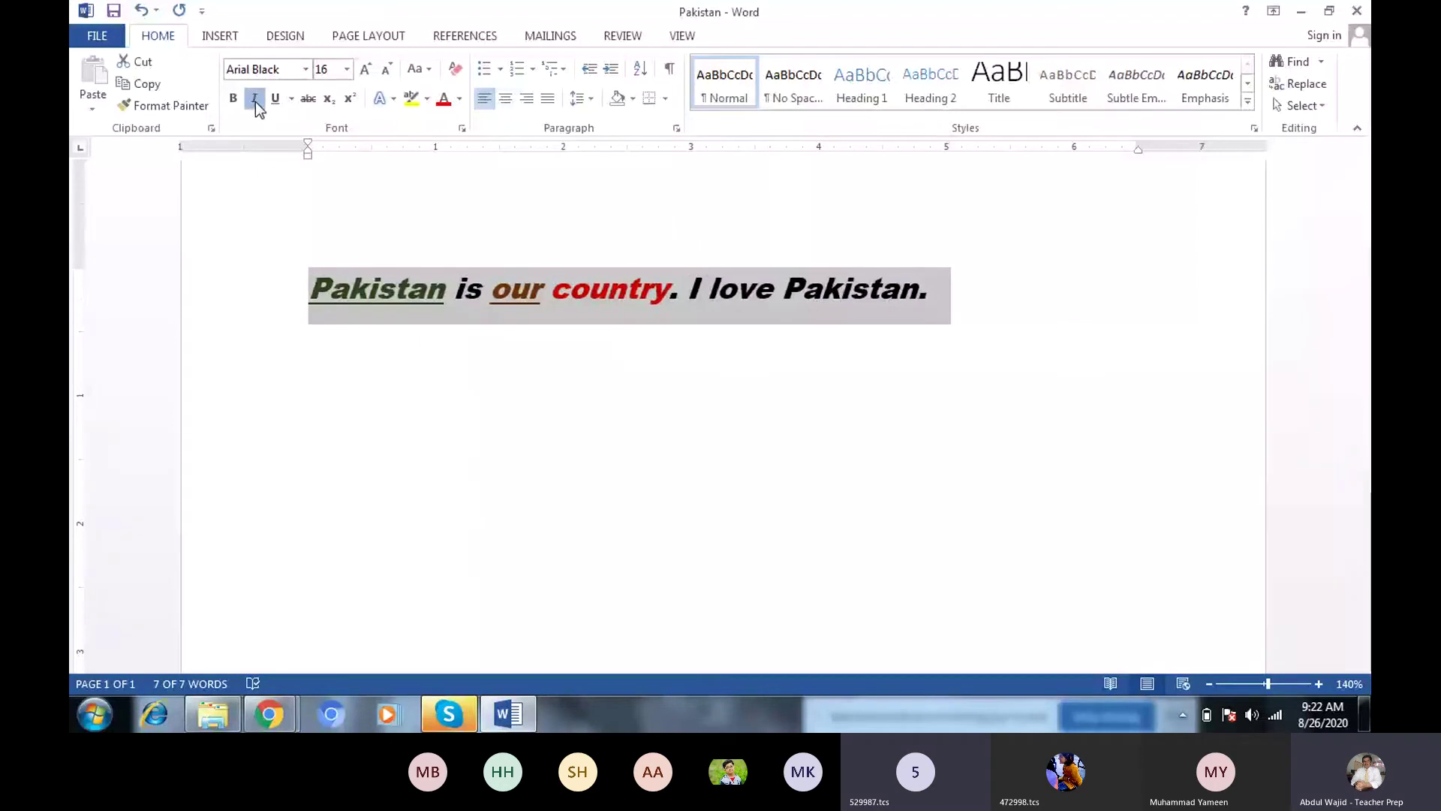
{"action": "left_click", "coordinate": [255, 101]}
{"action": "left_click", "coordinate": [276, 100]}
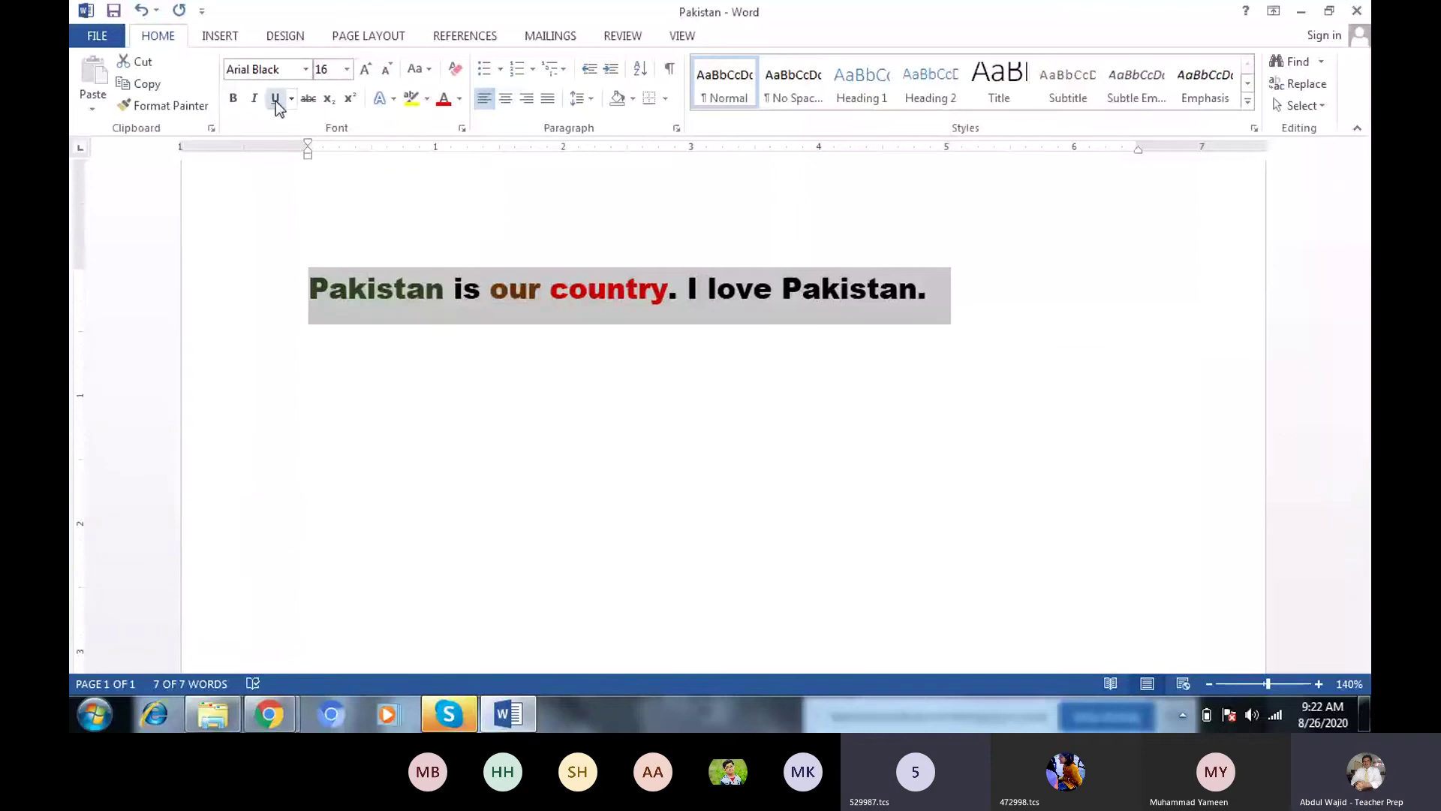
{"action": "left_click", "coordinate": [276, 100]}
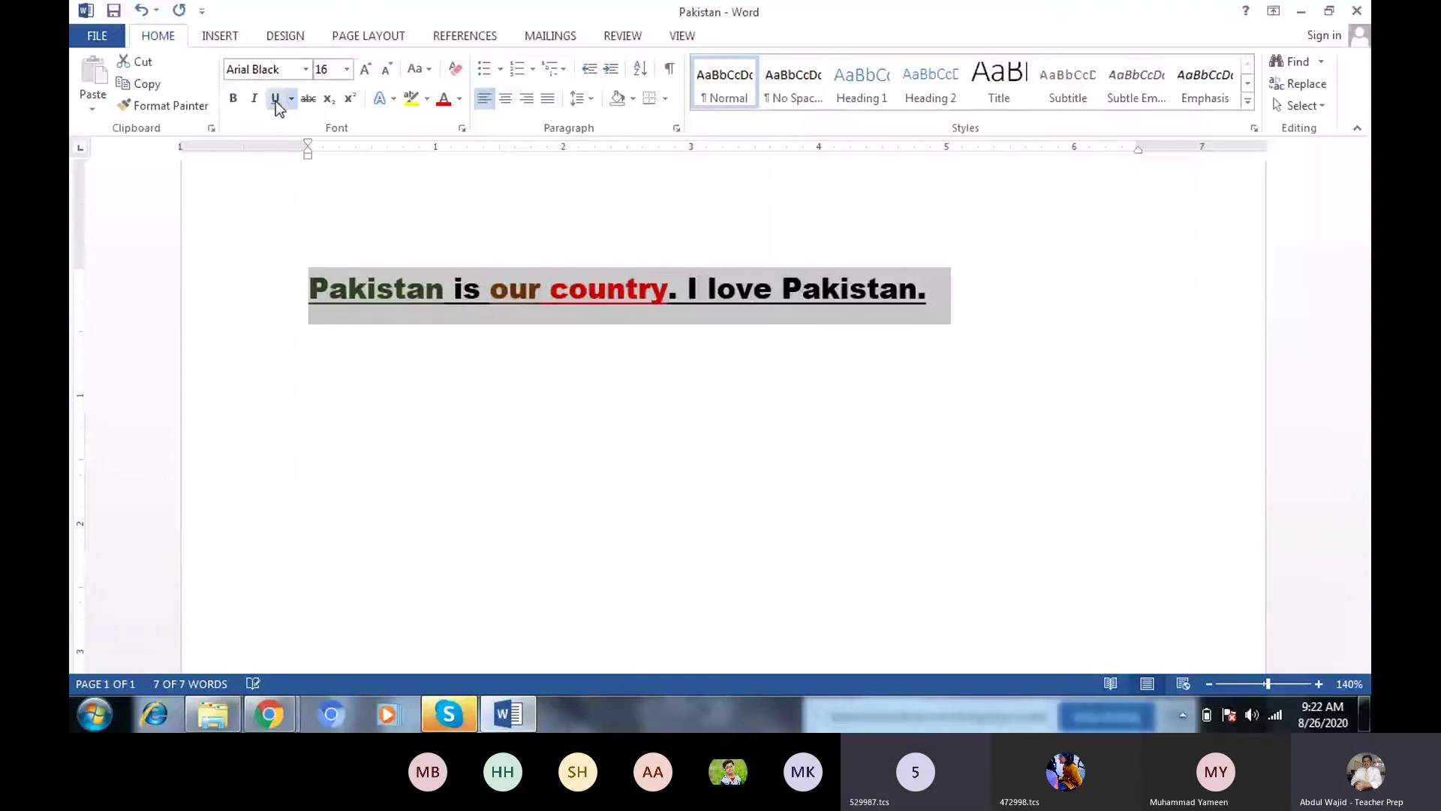
{"action": "left_click", "coordinate": [276, 101]}
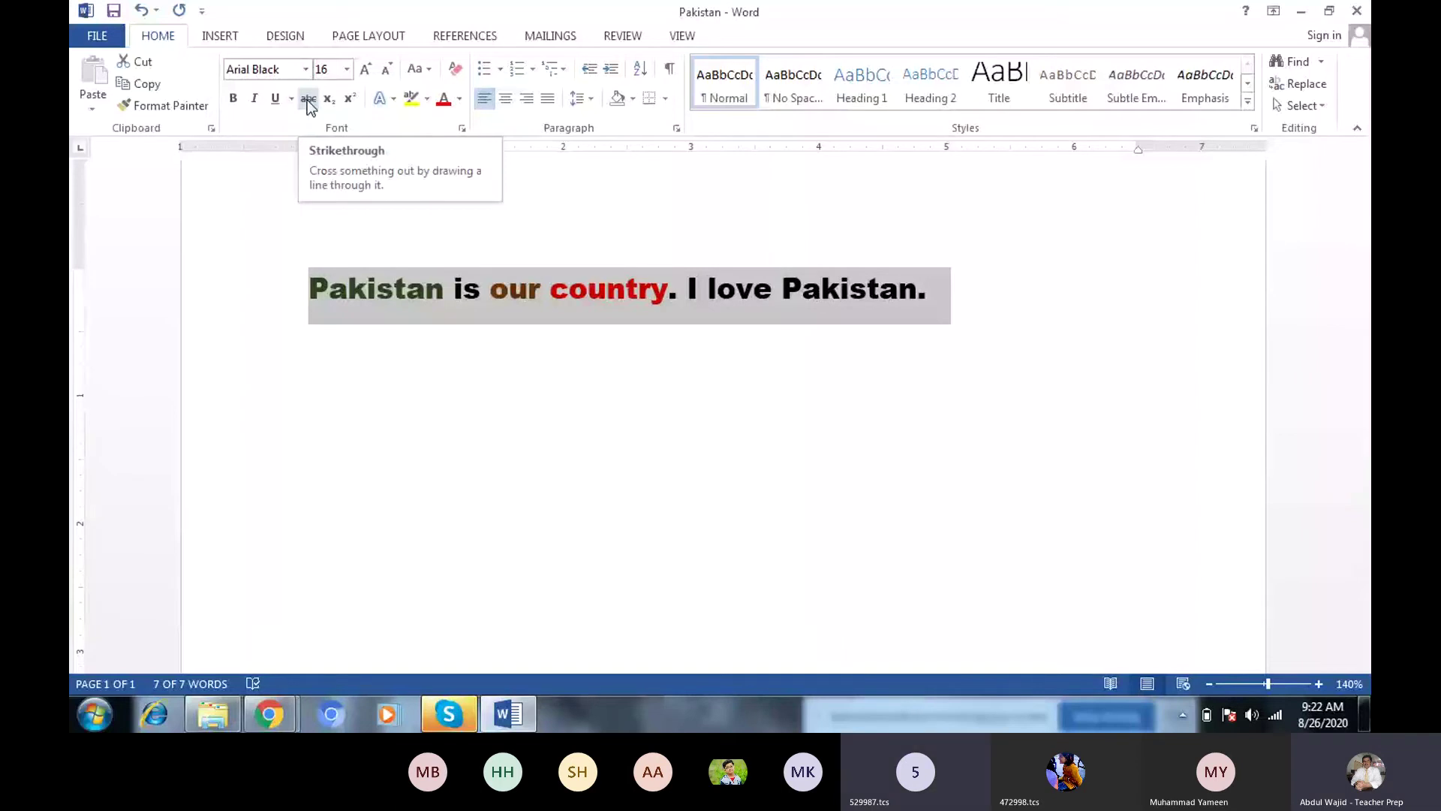
{"action": "left_click", "coordinate": [307, 100]}
{"action": "left_click", "coordinate": [308, 101]}
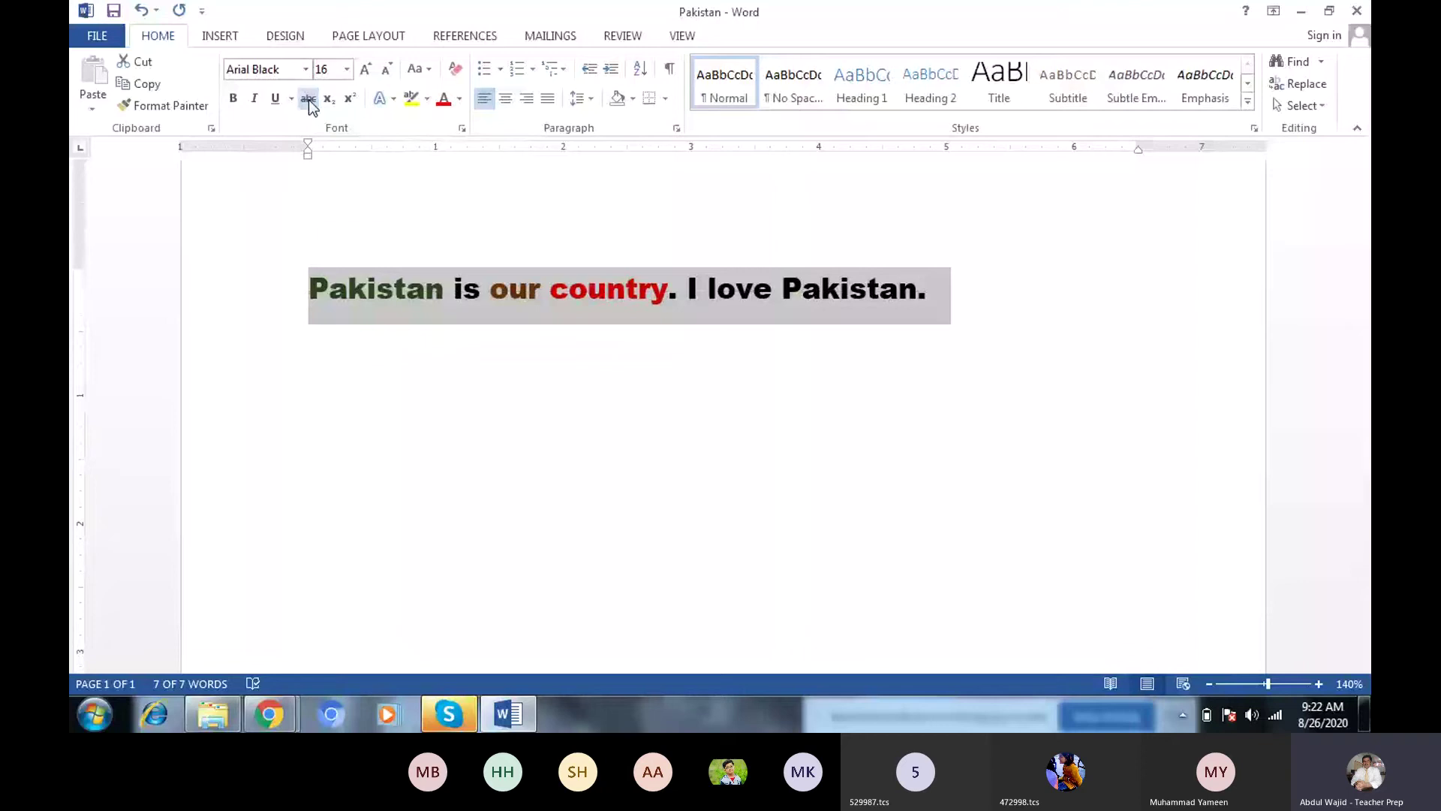
Preview the text effects on the selected text without applying one, and colour the text red
{"action": "left_click", "coordinate": [393, 102]}
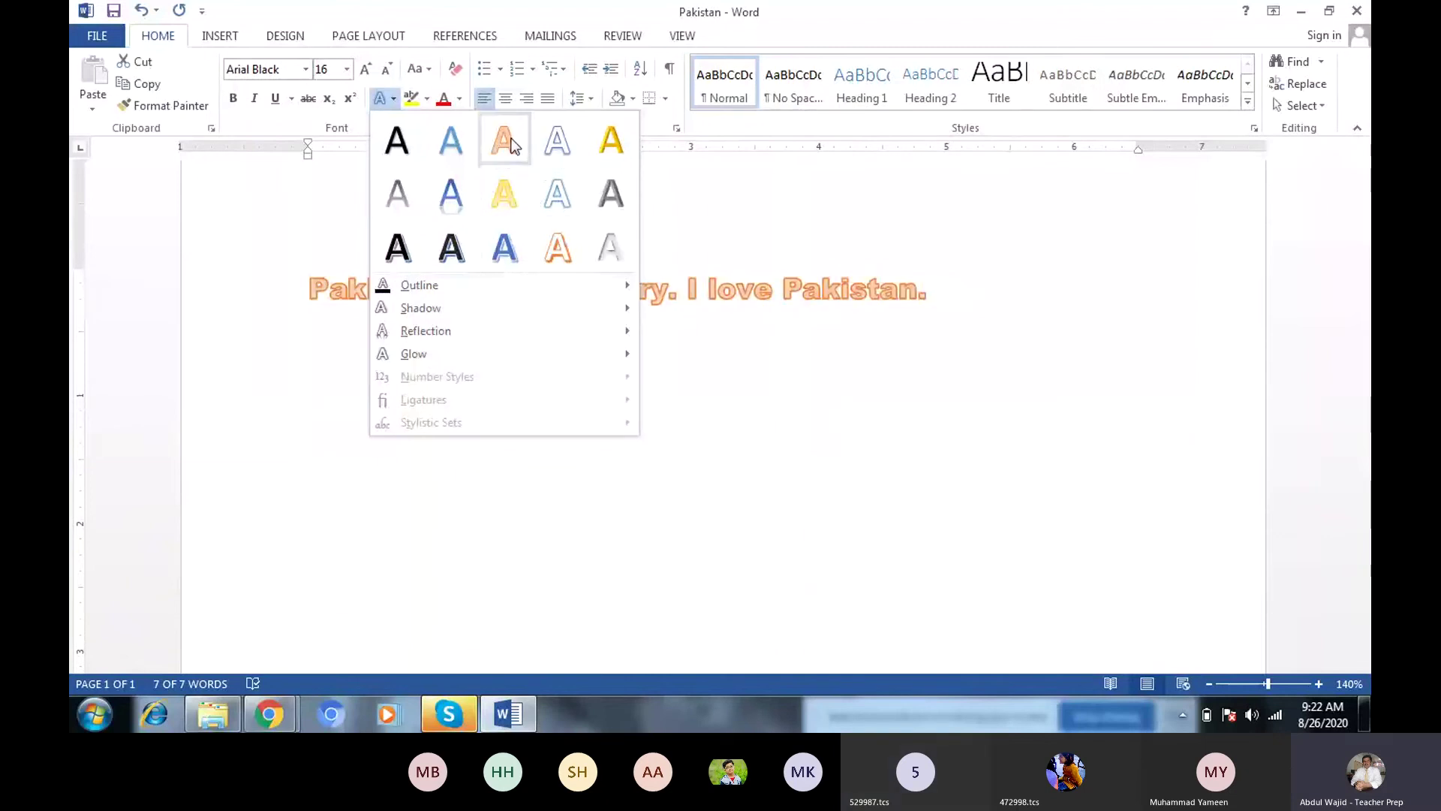
{"action": "left_click", "coordinate": [393, 82]}
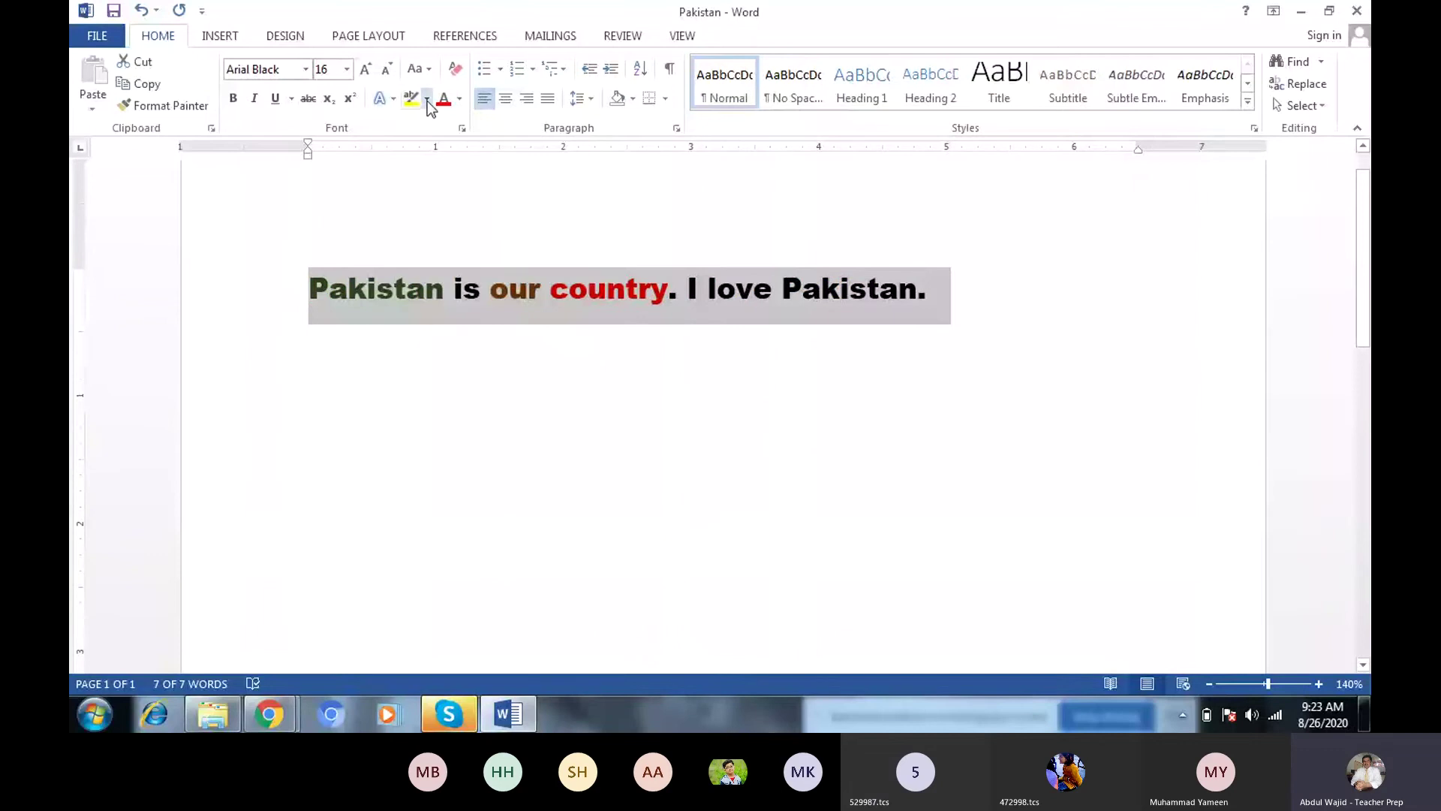
{"action": "left_click", "coordinate": [446, 104]}
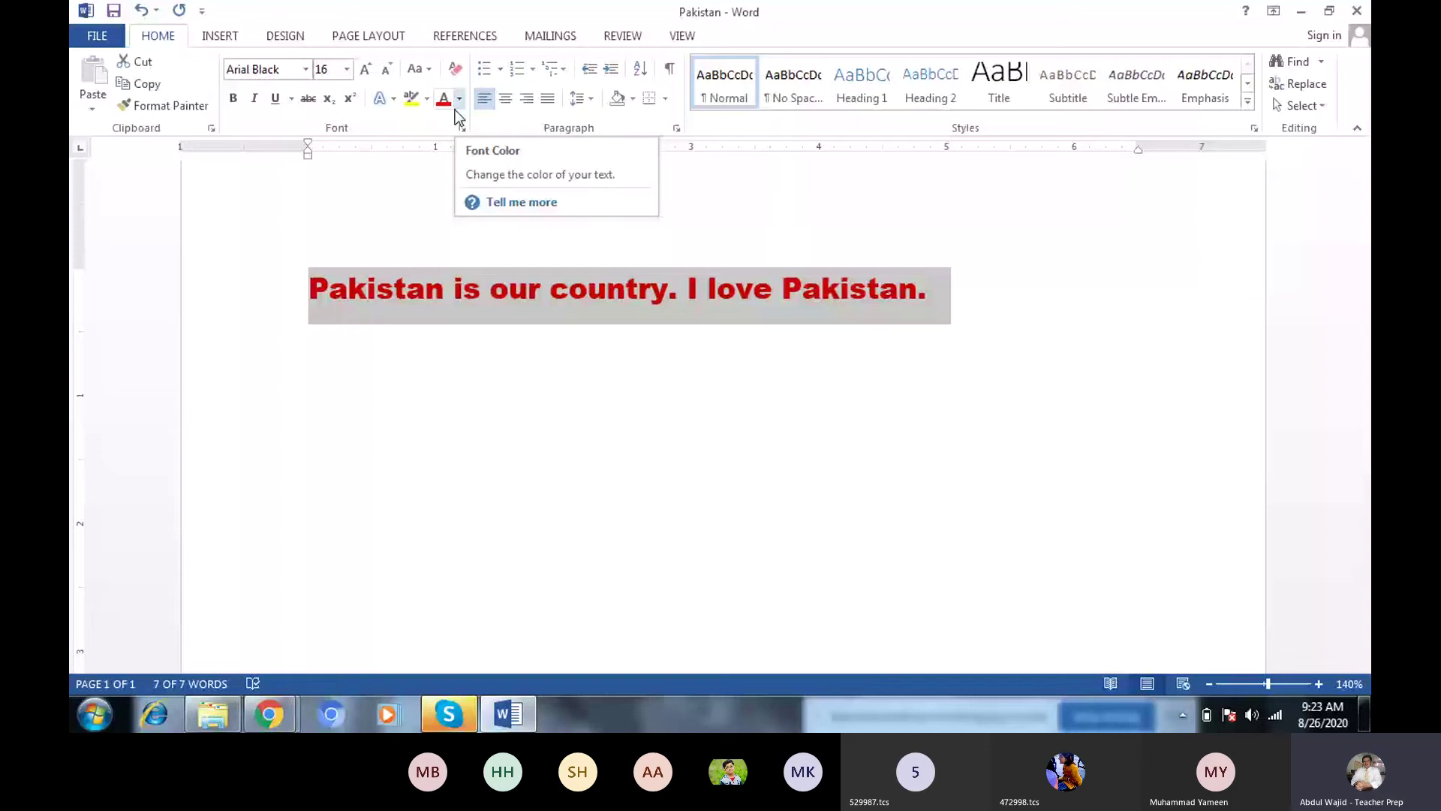
{"action": "left_click", "coordinate": [215, 37]}
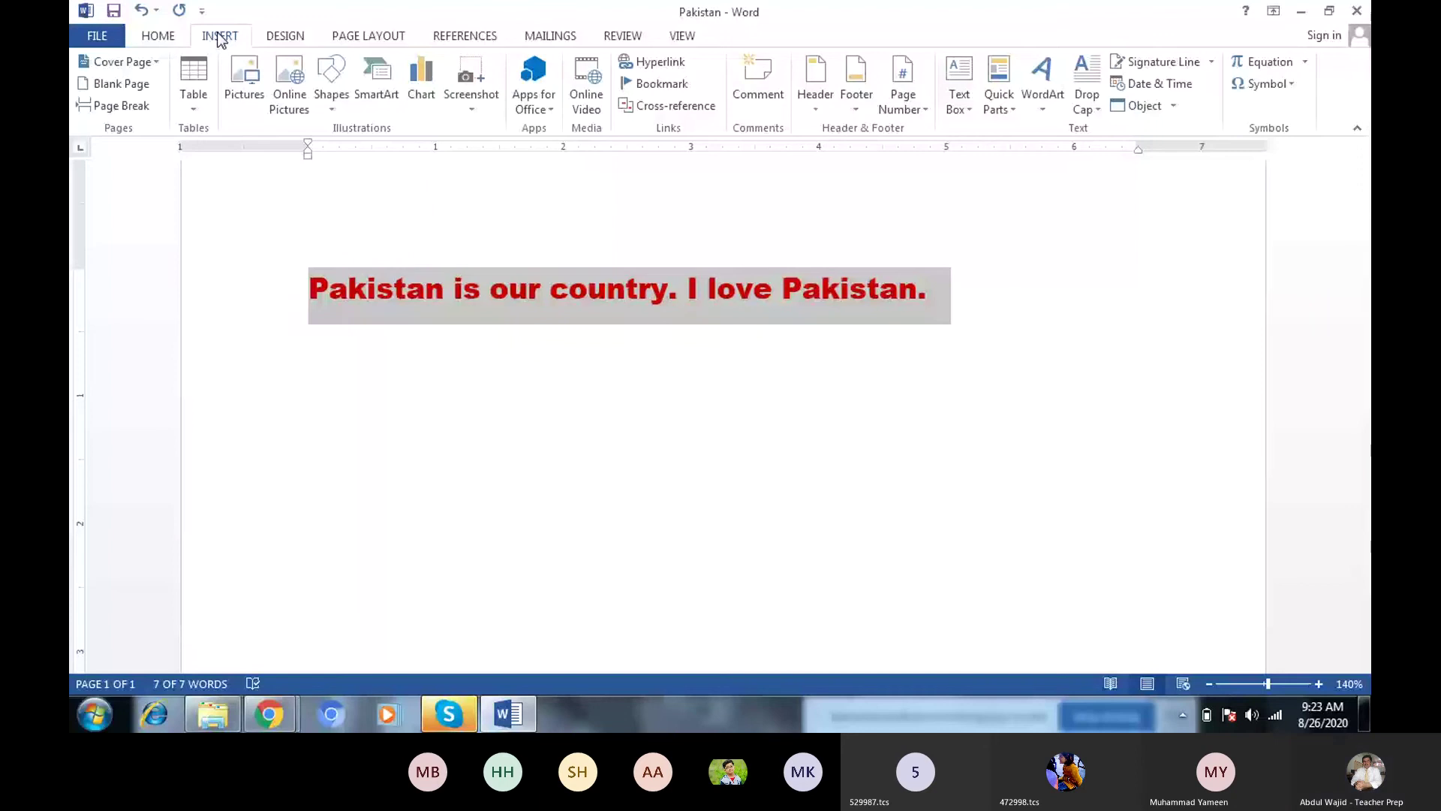
{"action": "left_click", "coordinate": [285, 36]}
{"action": "left_click", "coordinate": [369, 39]}
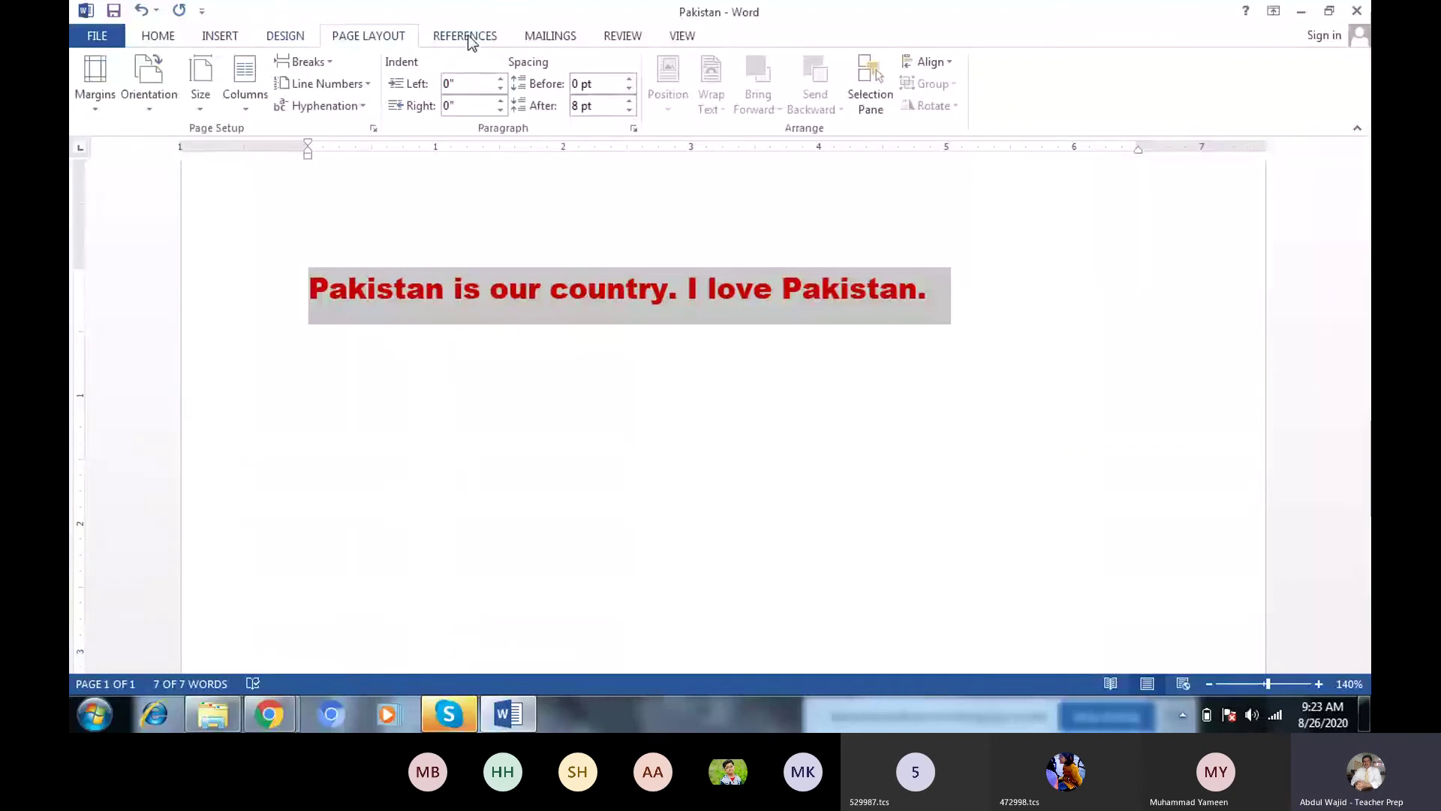
{"action": "left_click", "coordinate": [504, 38]}
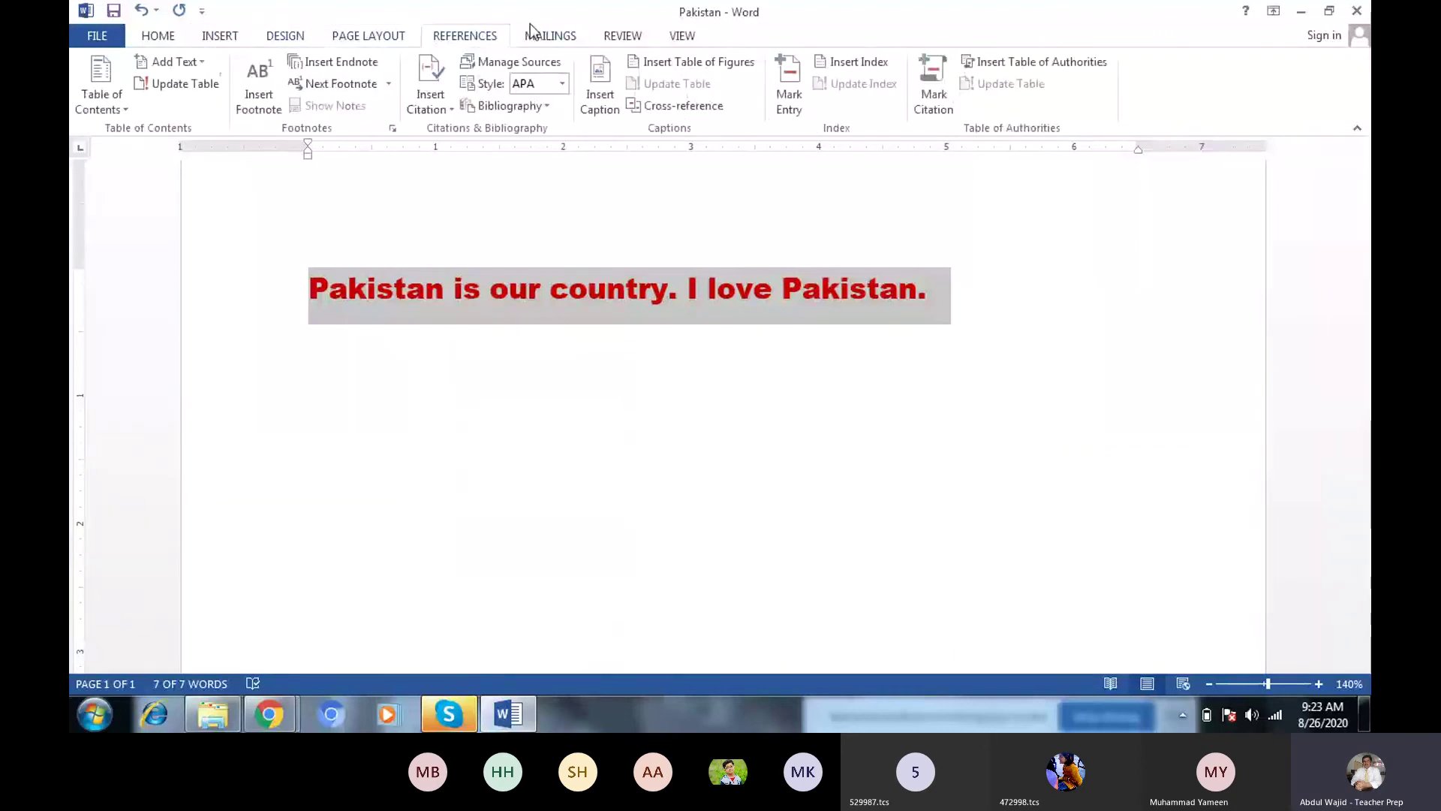
{"action": "left_click", "coordinate": [573, 39]}
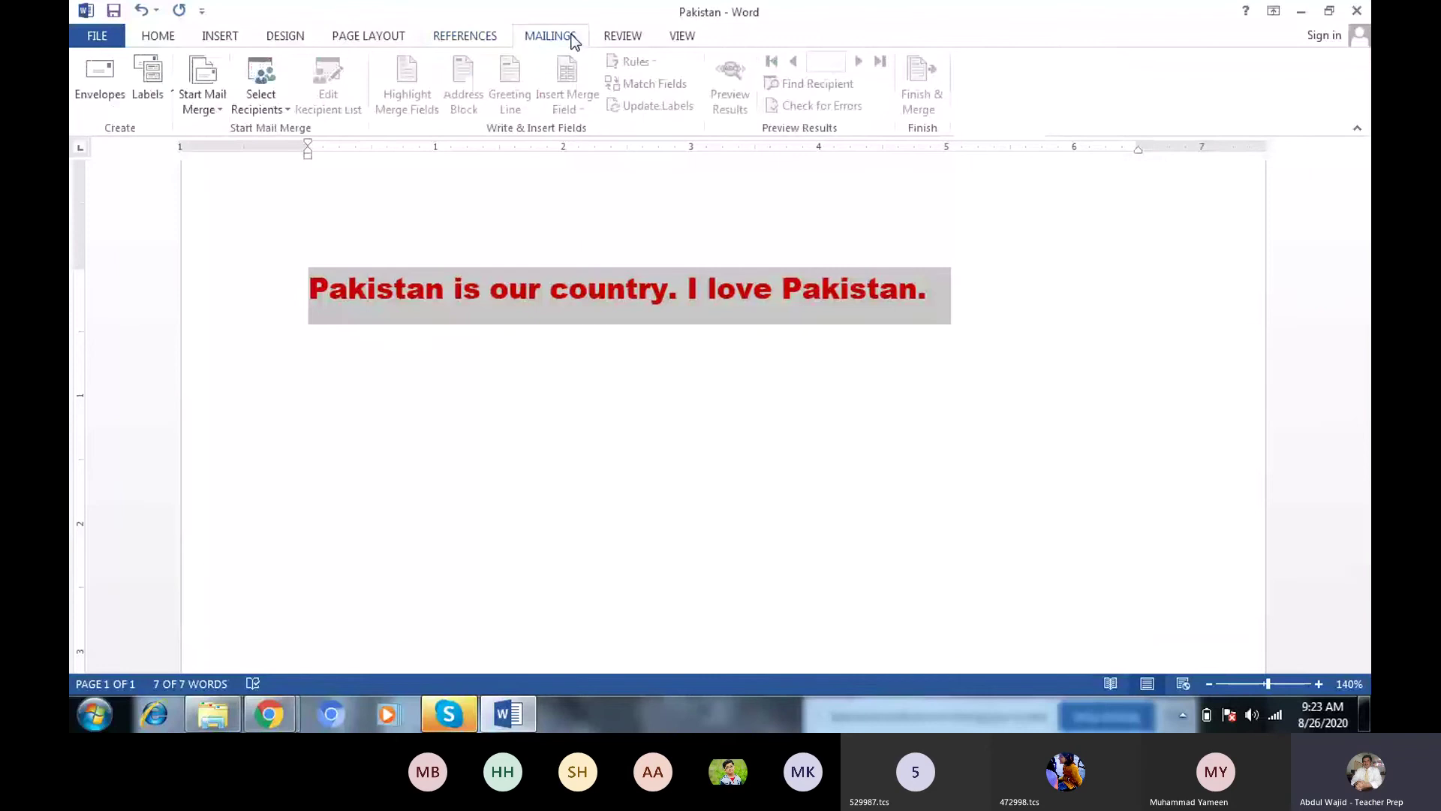
{"action": "left_click", "coordinate": [686, 35]}
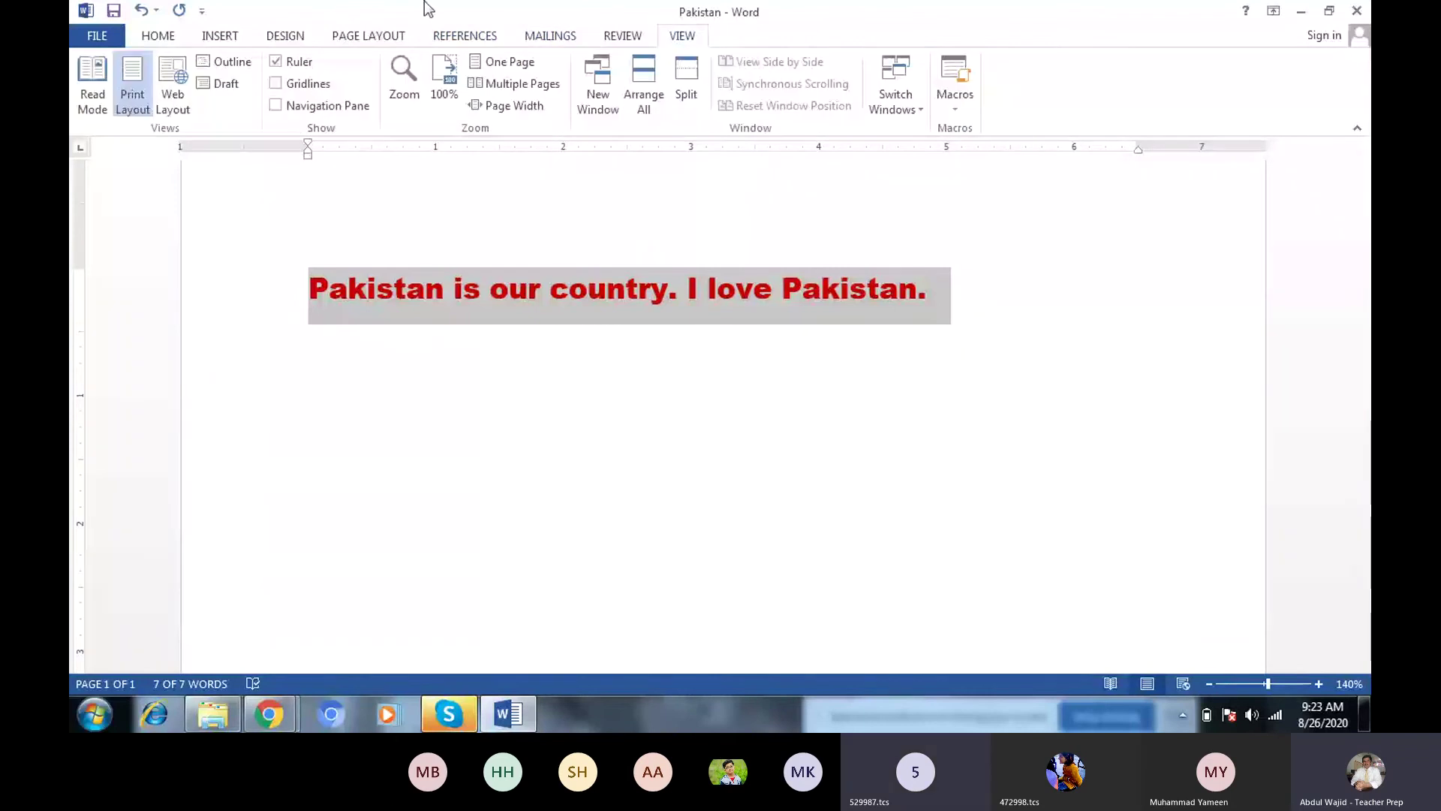
{"action": "left_click", "coordinate": [160, 37]}
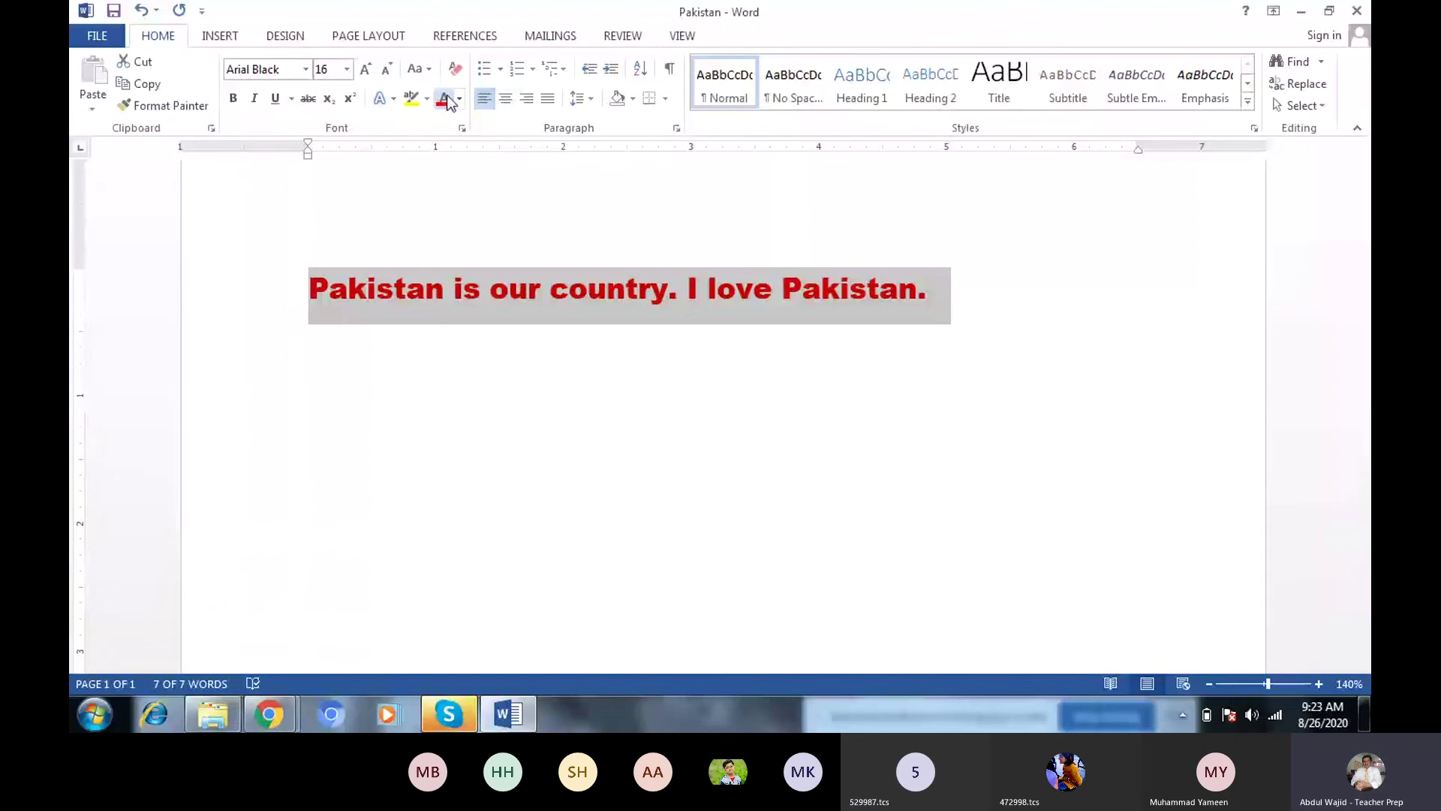
Try centre, right and justified alignment on the selected text and return it to left alignment
{"action": "left_click", "coordinate": [516, 101]}
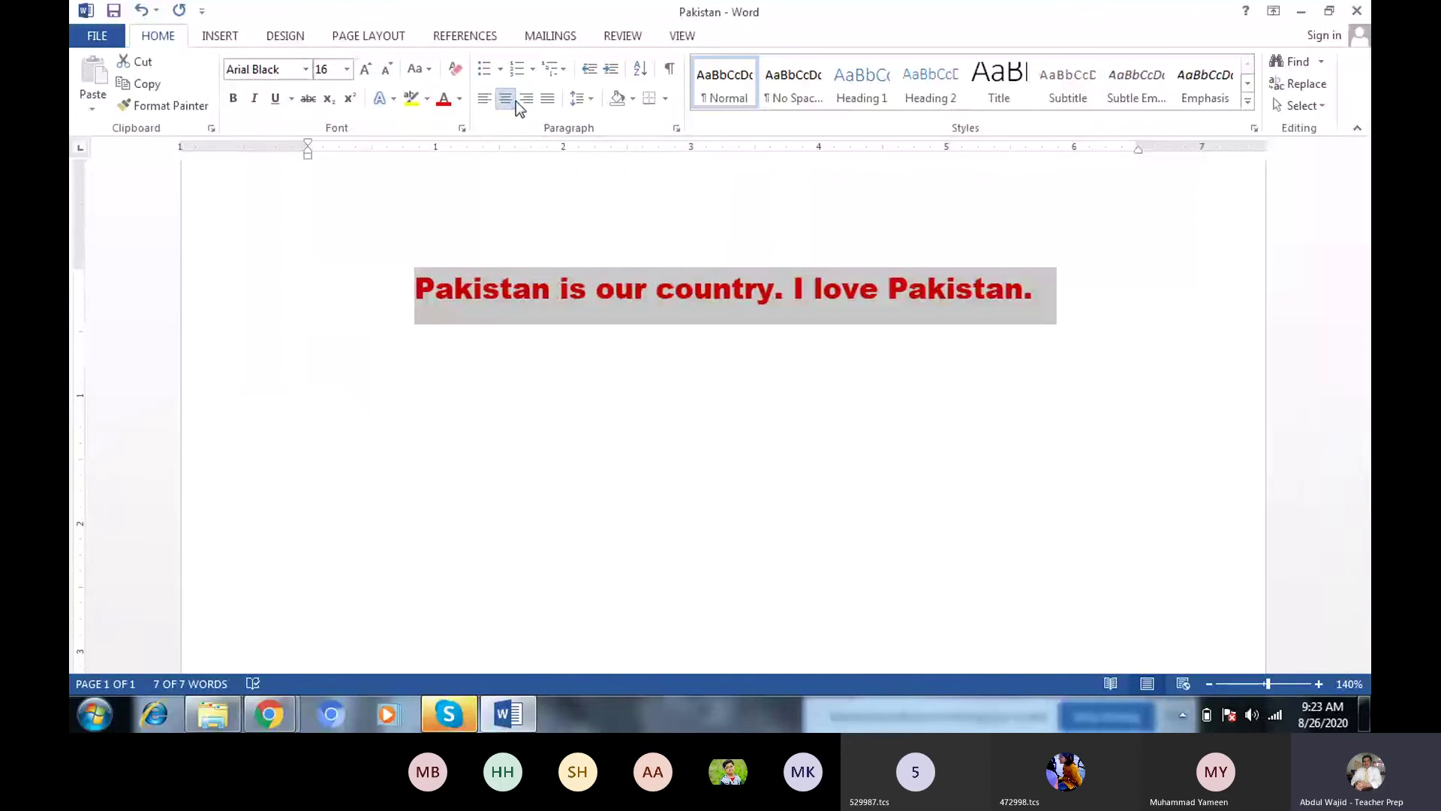
{"action": "left_click", "coordinate": [526, 105]}
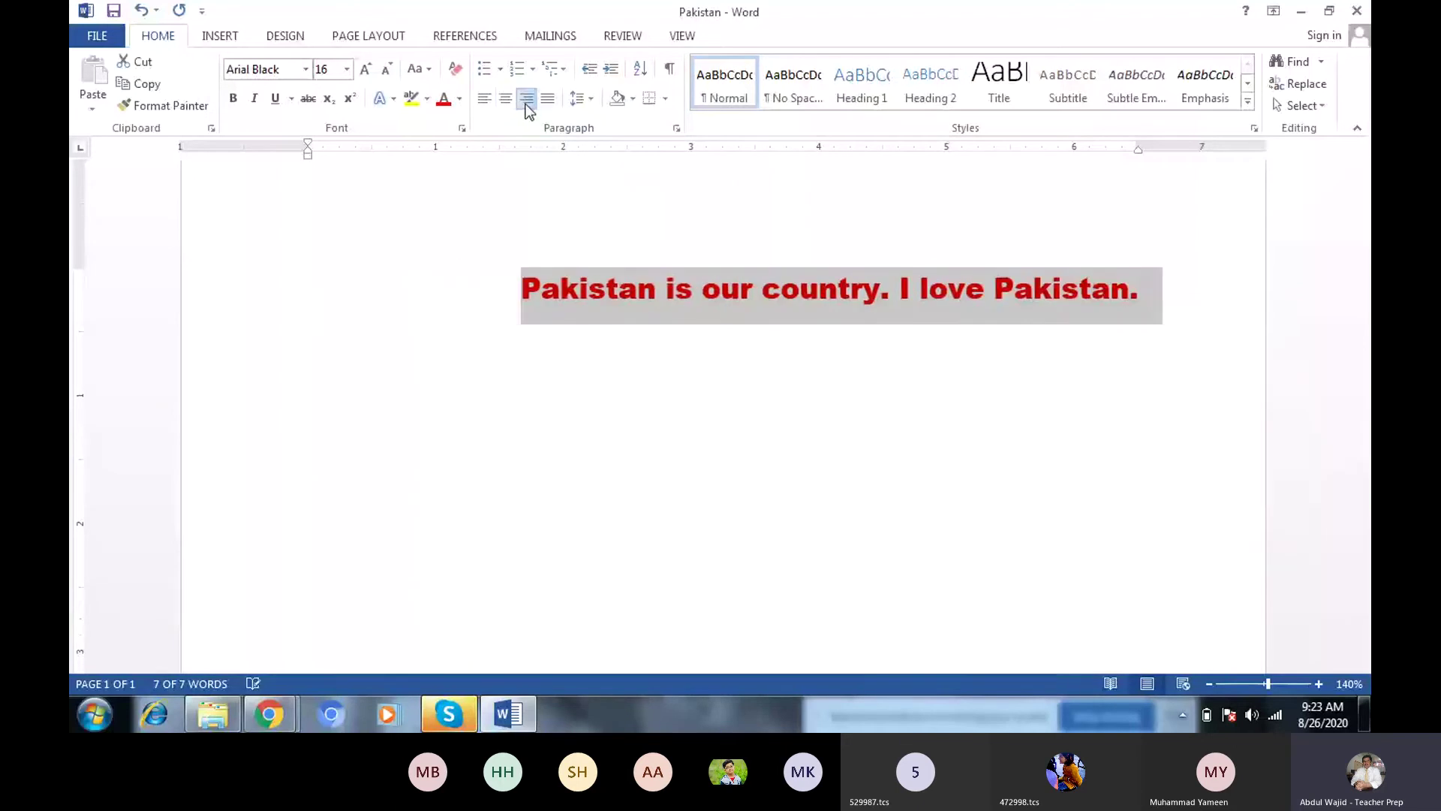
{"action": "left_click", "coordinate": [484, 105]}
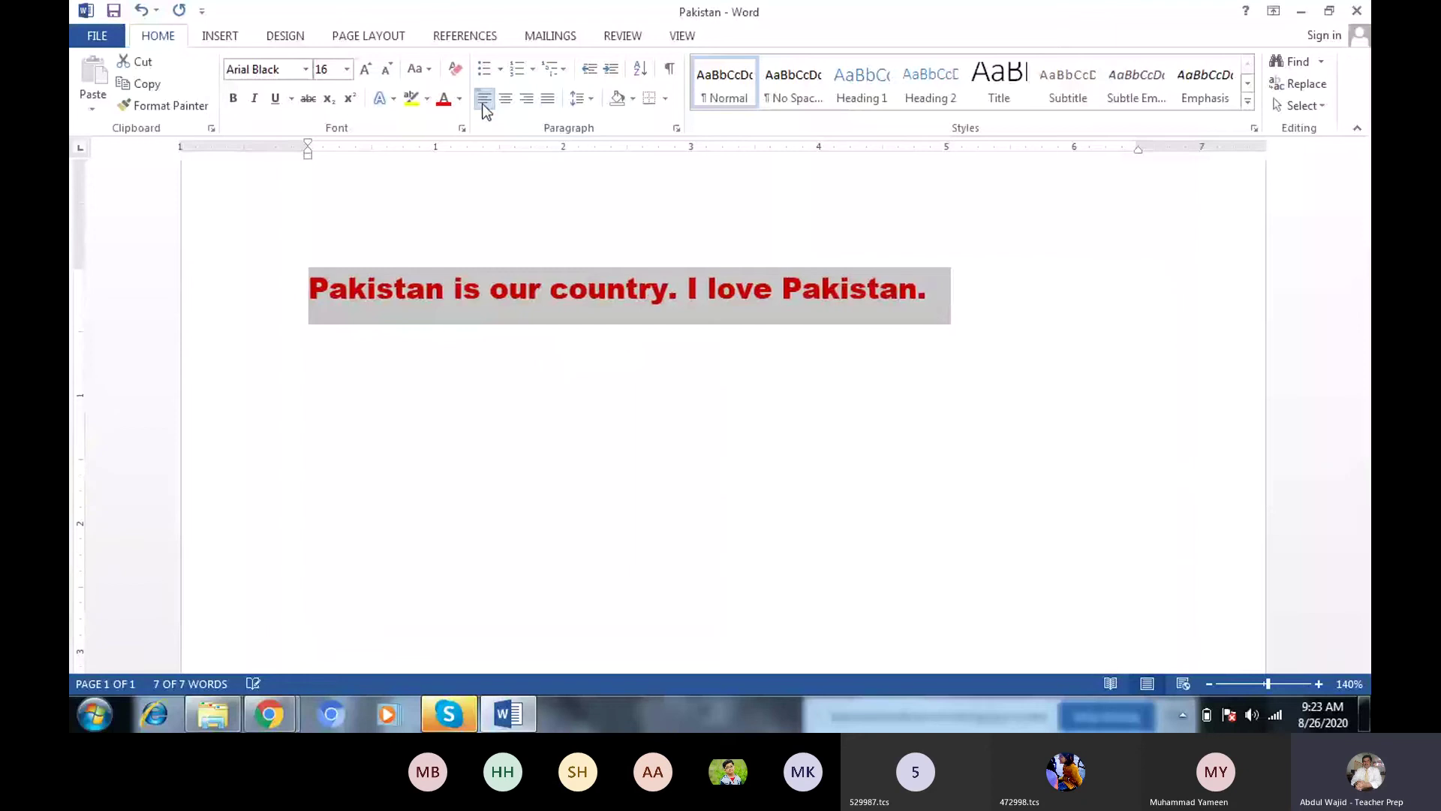
{"action": "left_click", "coordinate": [547, 104]}
{"action": "left_click", "coordinate": [484, 105]}
Set the font colour of the selected text to Automatic
{"action": "left_click", "coordinate": [459, 99]}
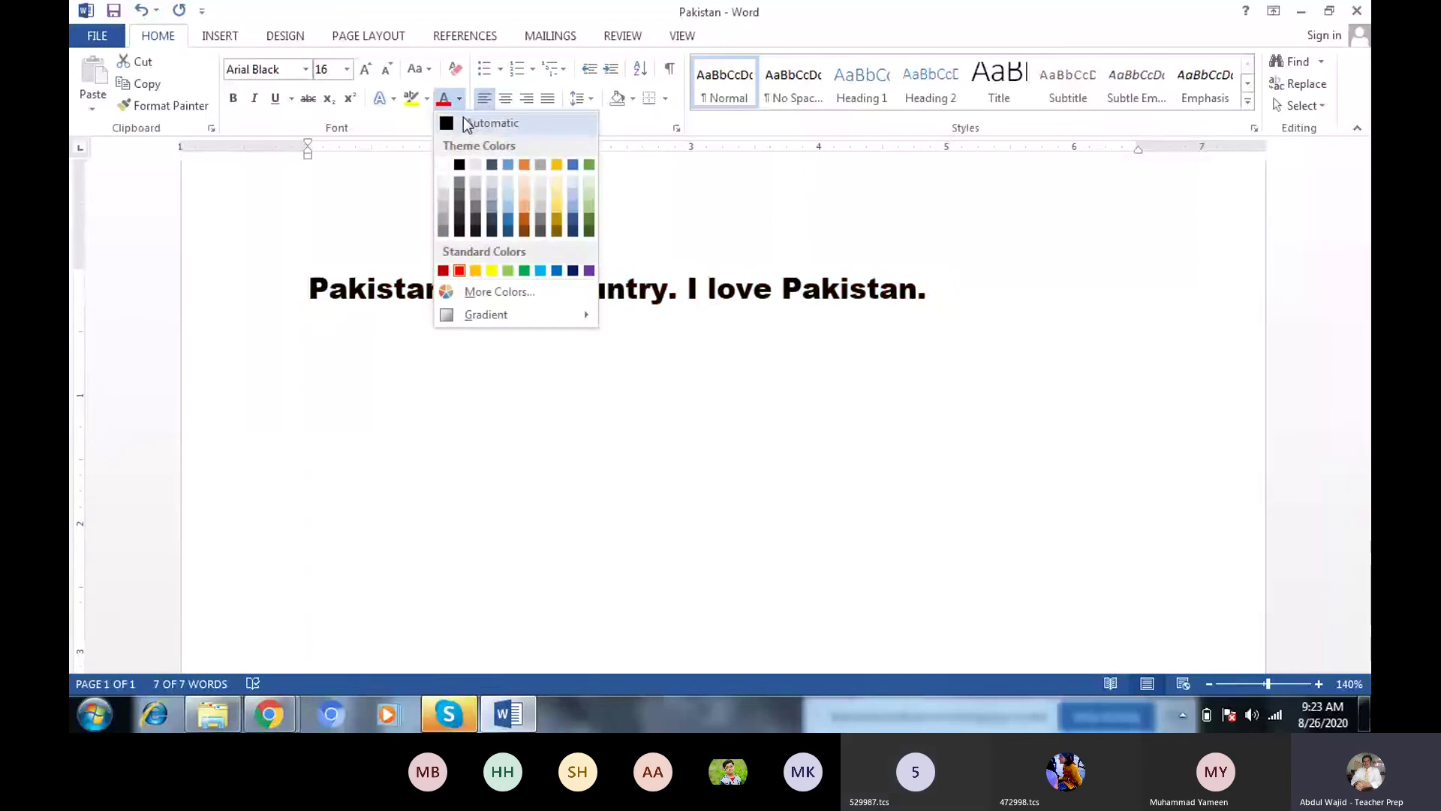
{"action": "left_click", "coordinate": [463, 119]}
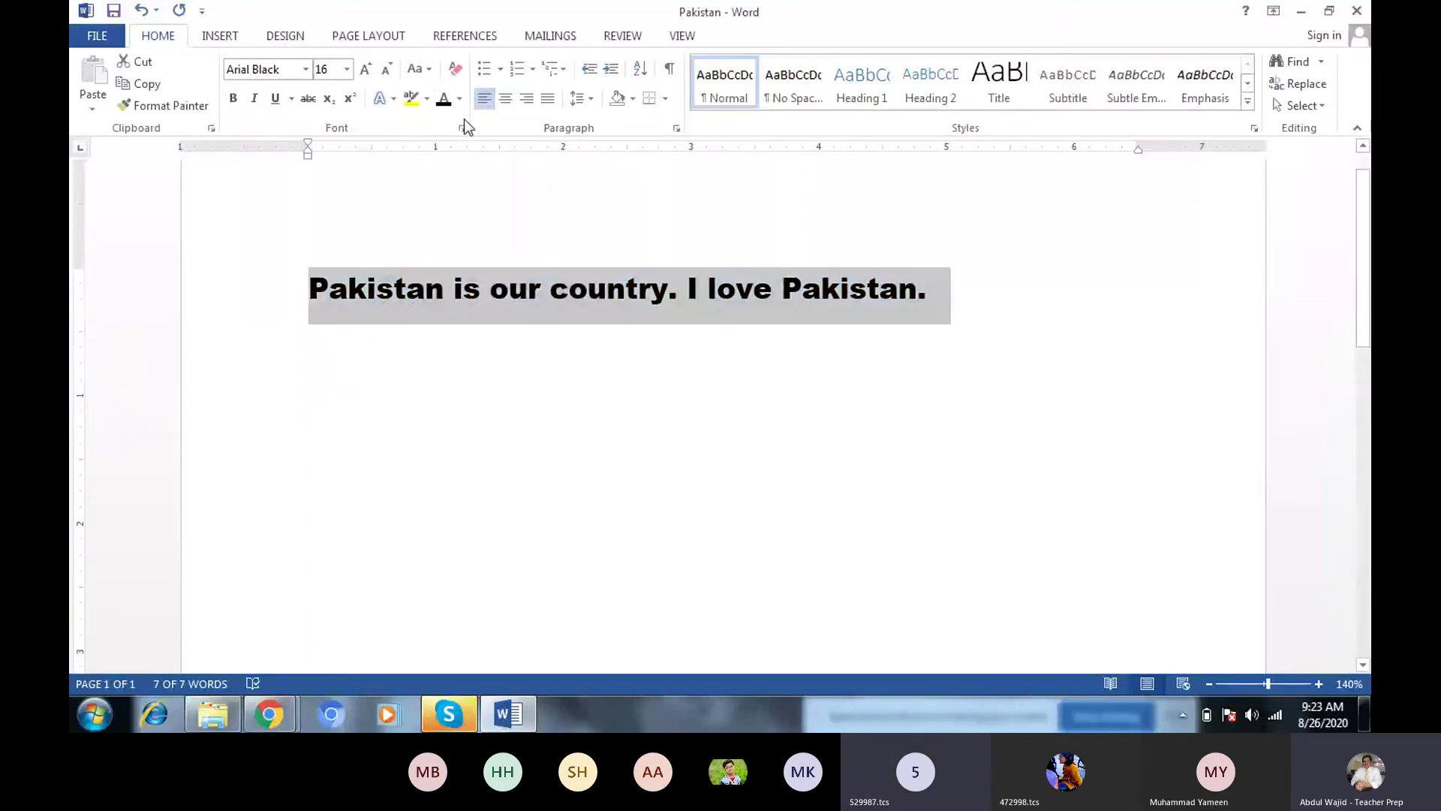
Set the page zoom to the 200% preset
{"action": "left_click", "coordinate": [690, 41]}
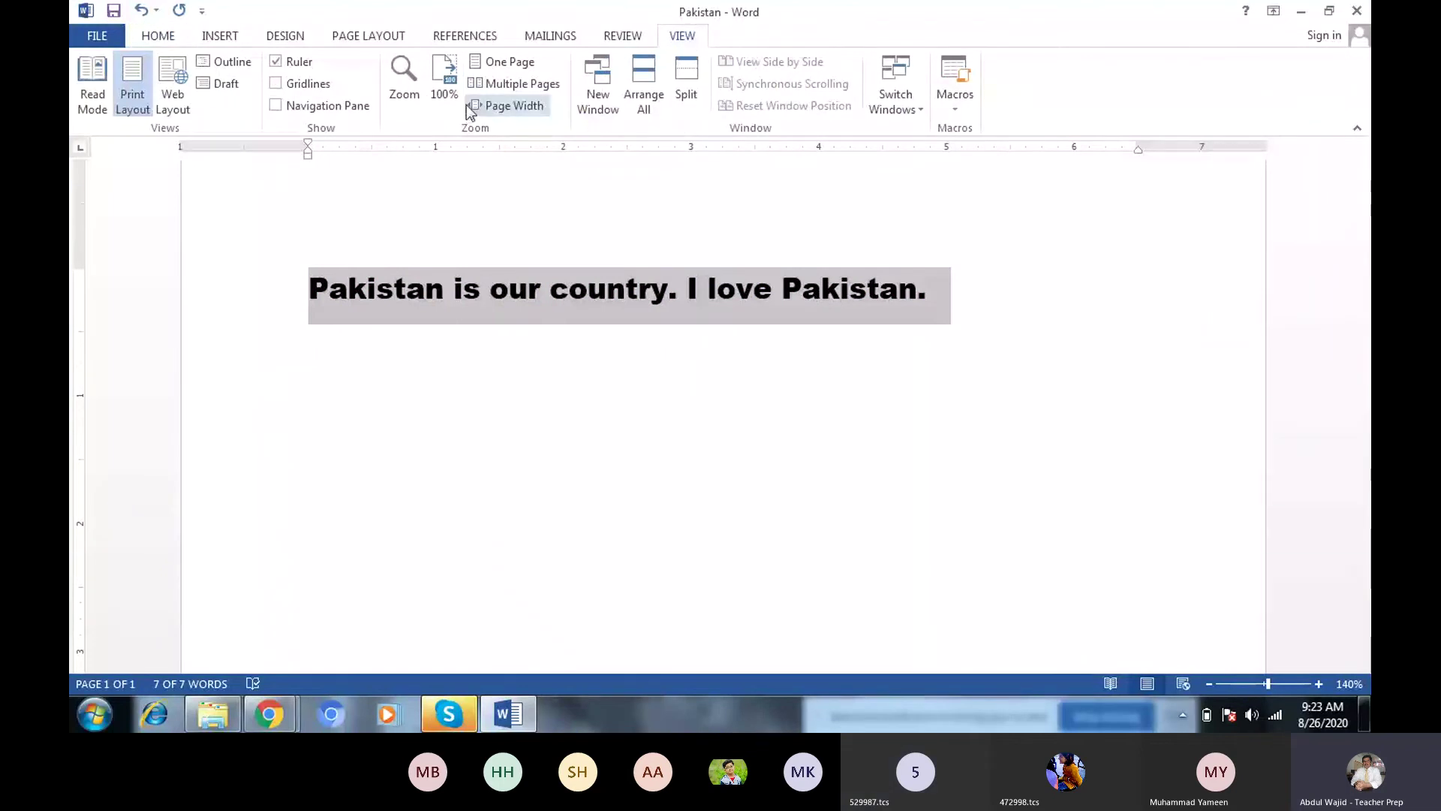
{"action": "left_click", "coordinate": [403, 77]}
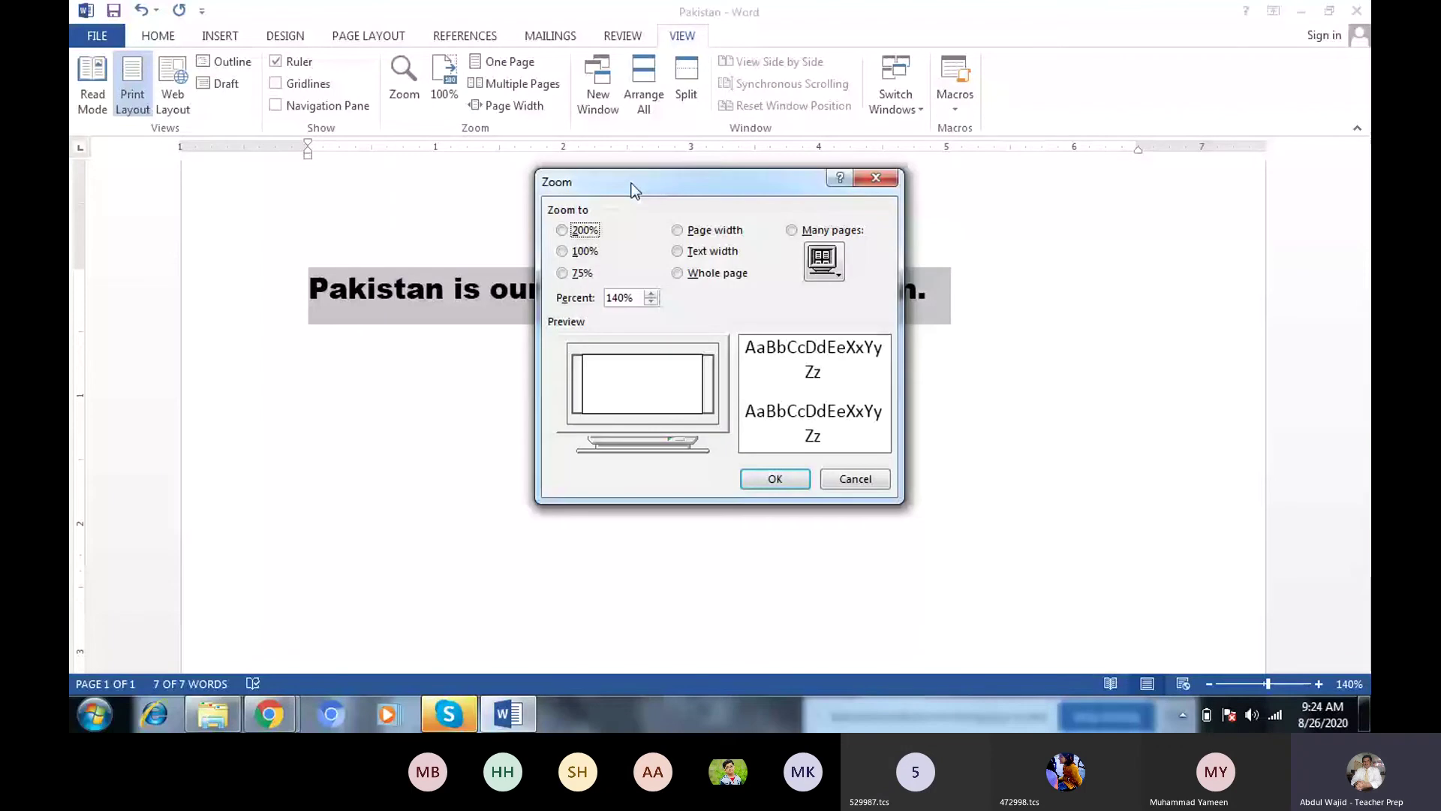
{"action": "left_click", "coordinate": [562, 230]}
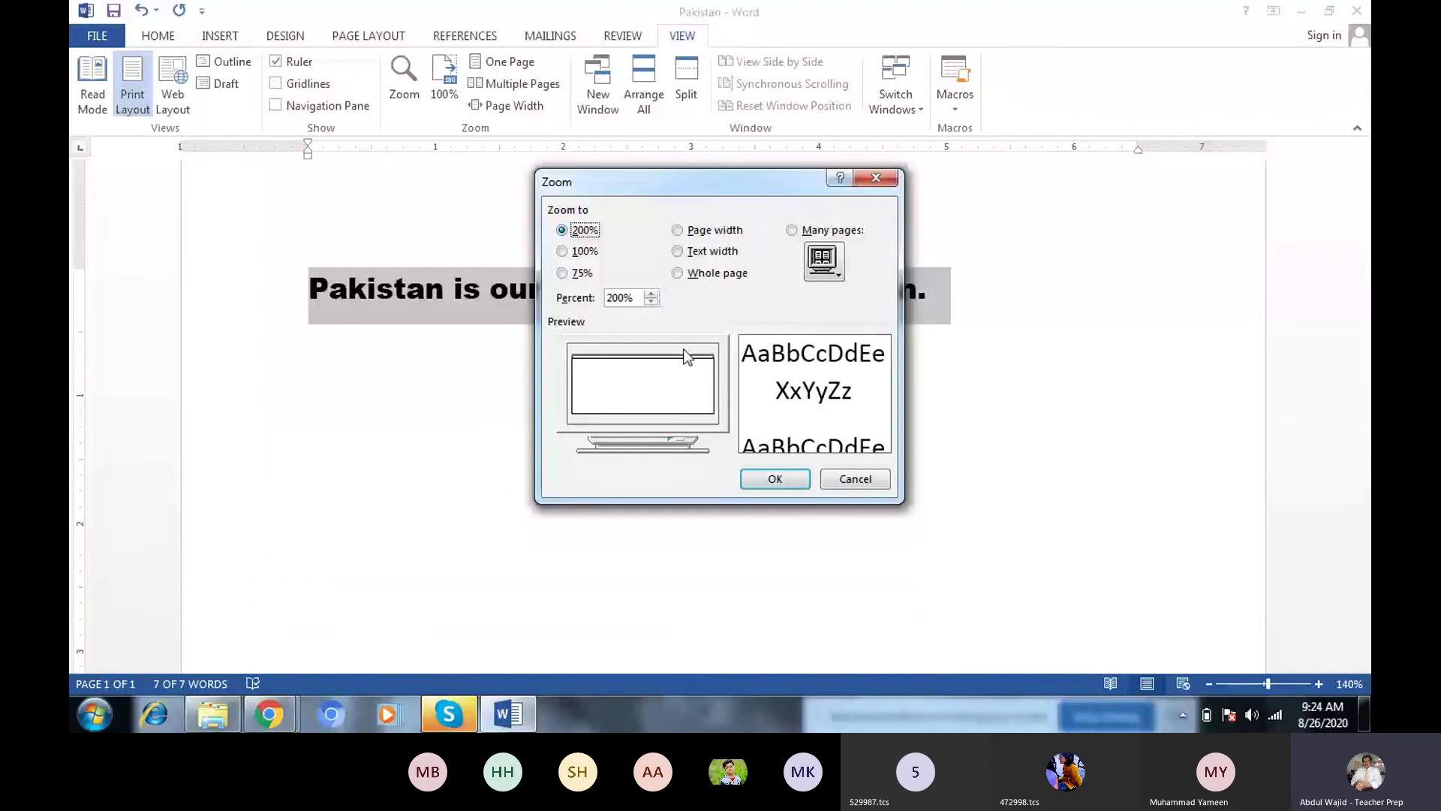
{"action": "left_click", "coordinate": [788, 480]}
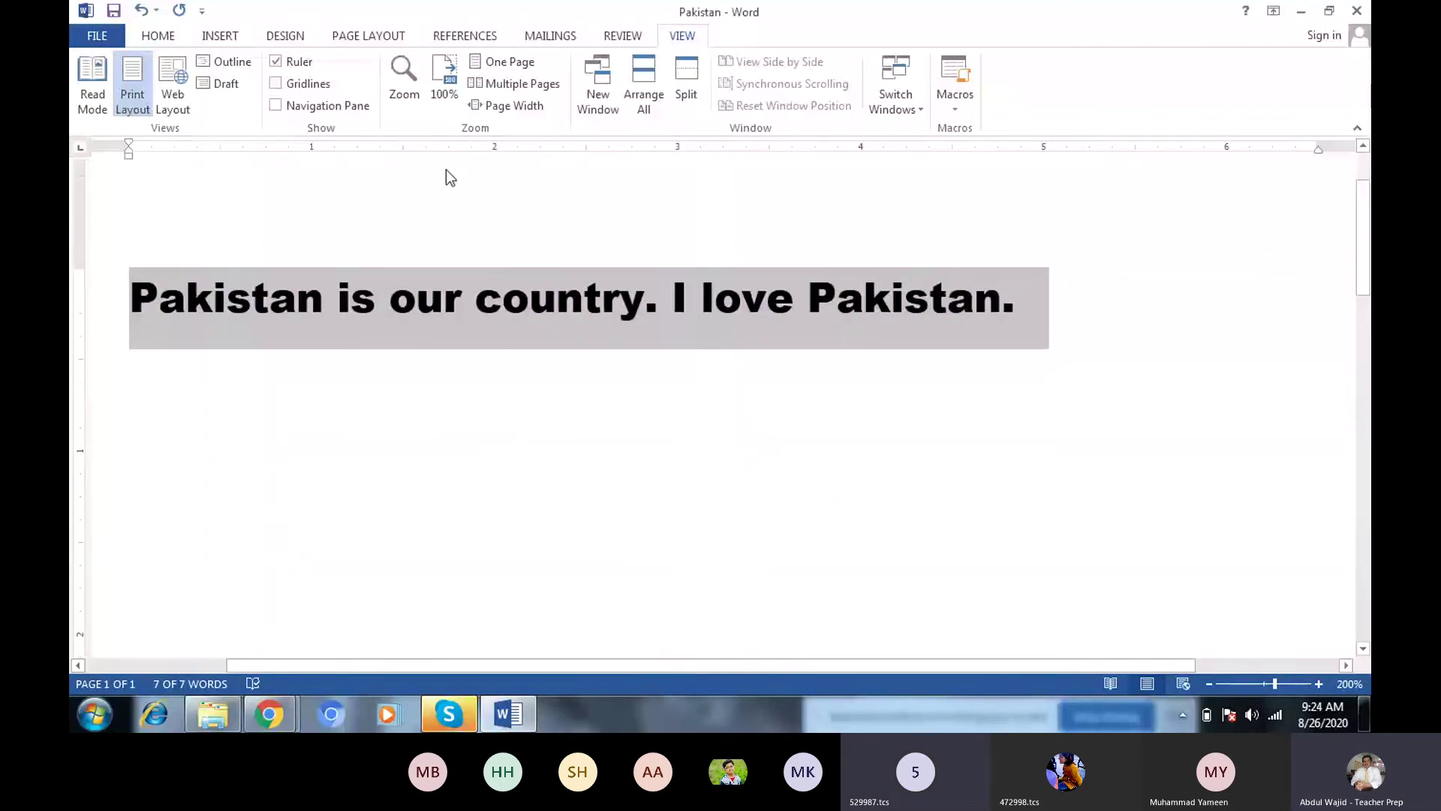
Set the page zoom to the 75% preset
{"action": "left_click", "coordinate": [415, 105]}
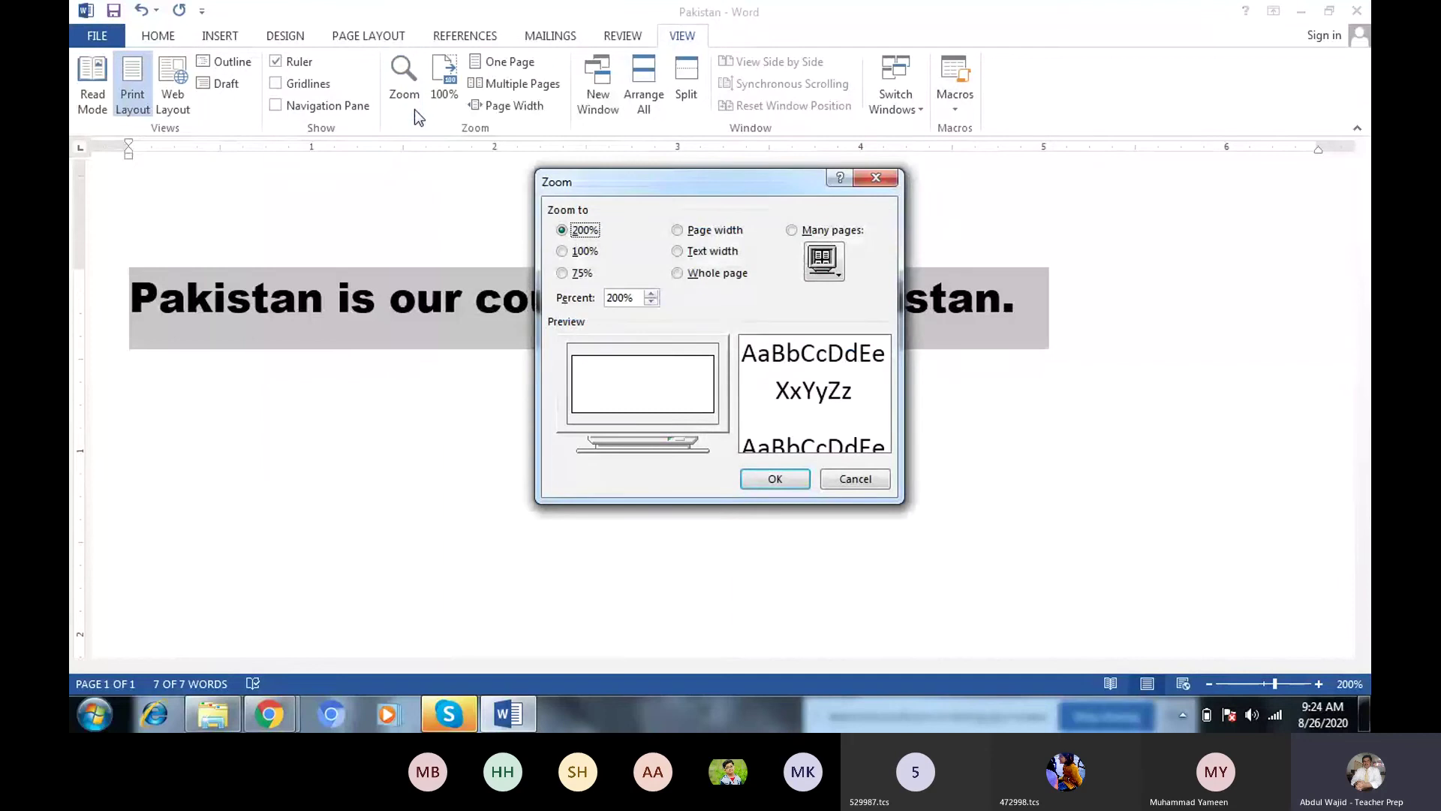
{"action": "left_click", "coordinate": [562, 273]}
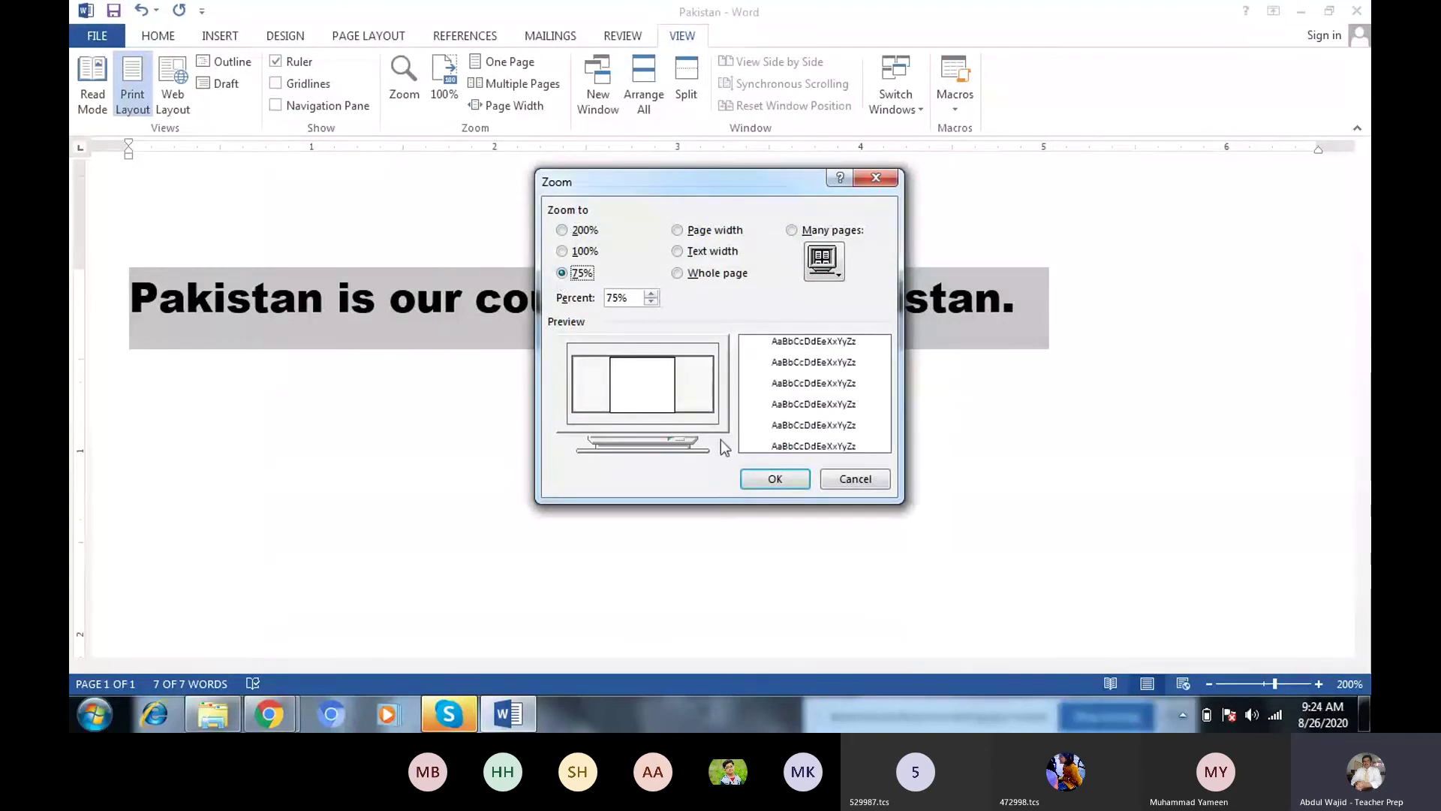
{"action": "left_click", "coordinate": [769, 479]}
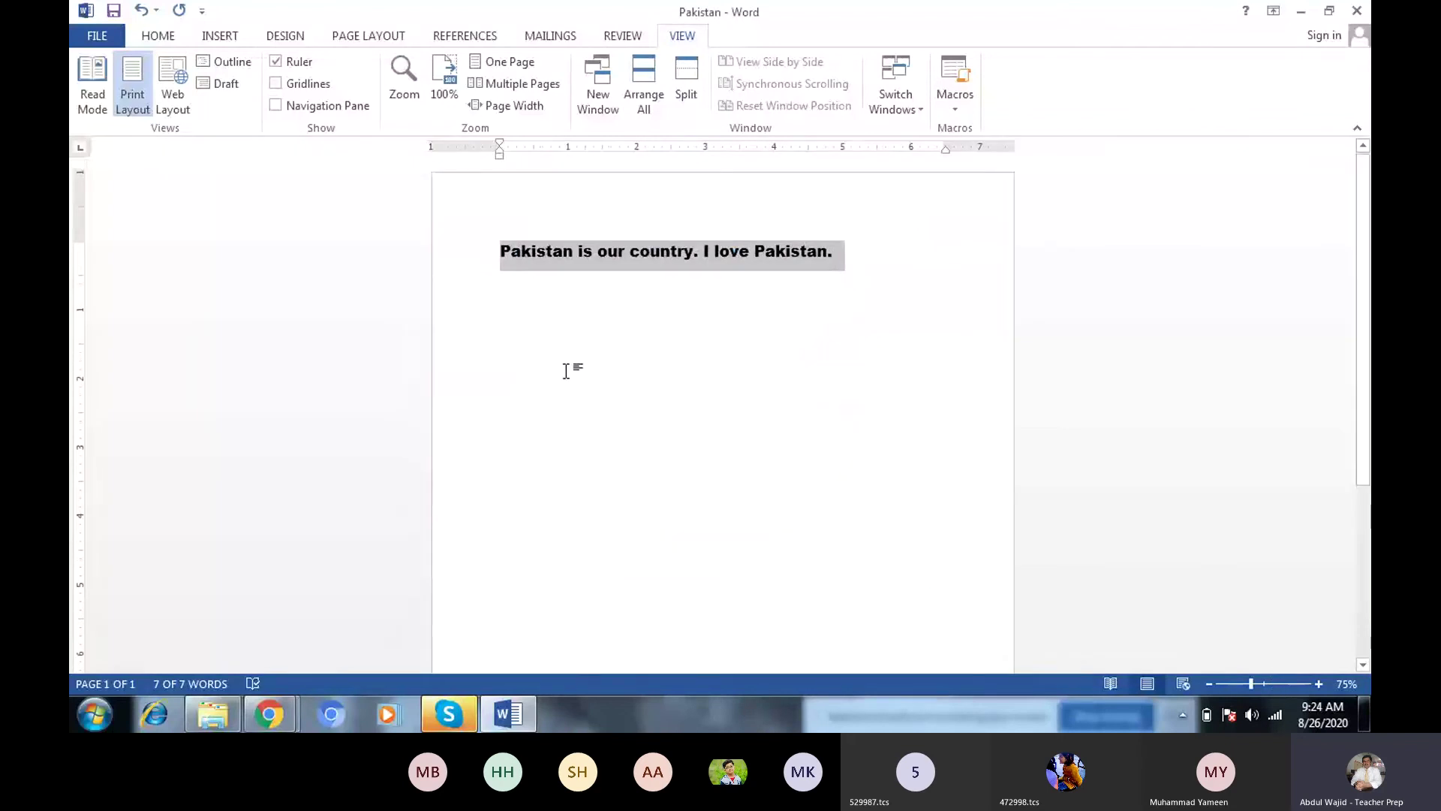
Return the page zoom to 100% and deselect the sentence in the document
{"action": "left_click", "coordinate": [442, 73]}
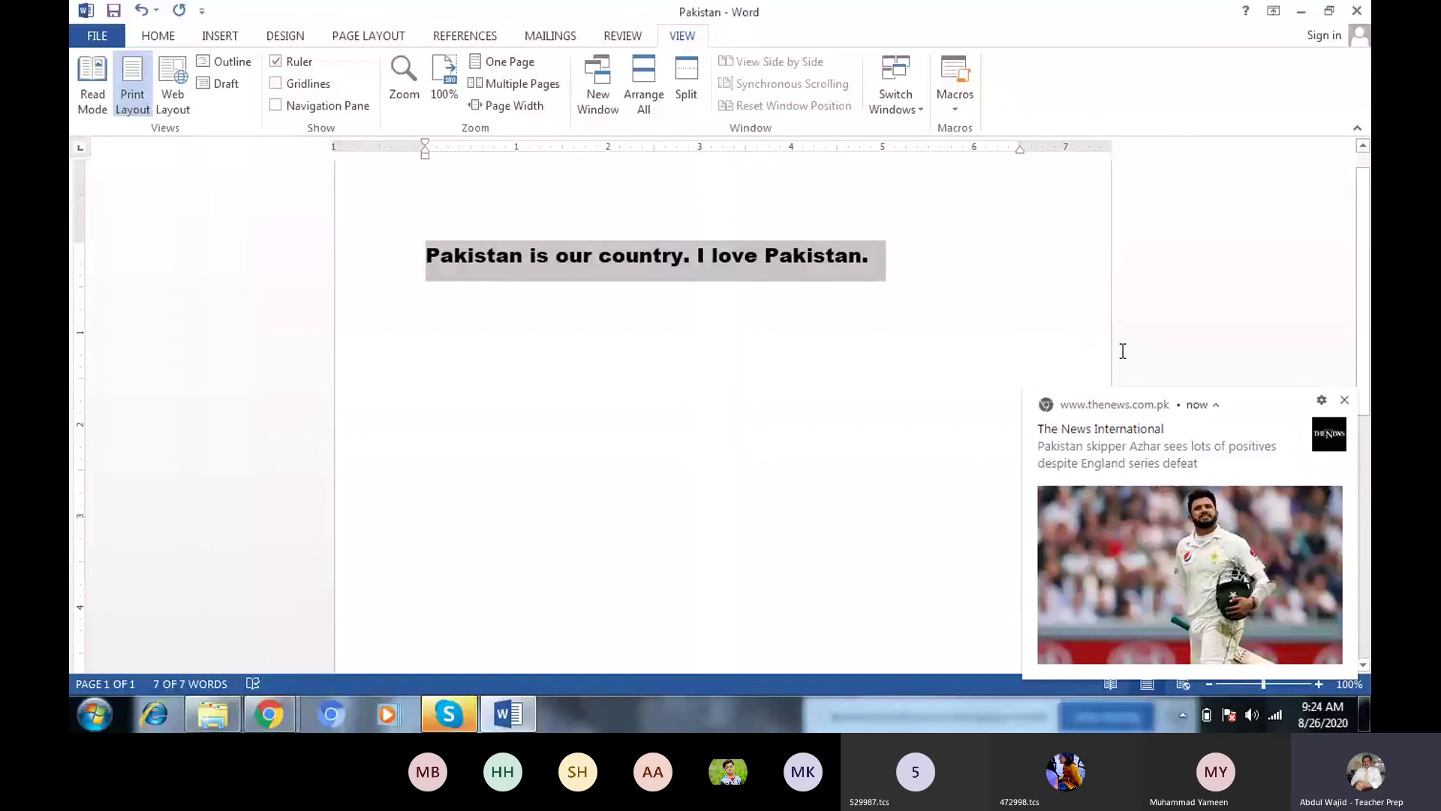
{"action": "left_click", "coordinate": [1344, 400]}
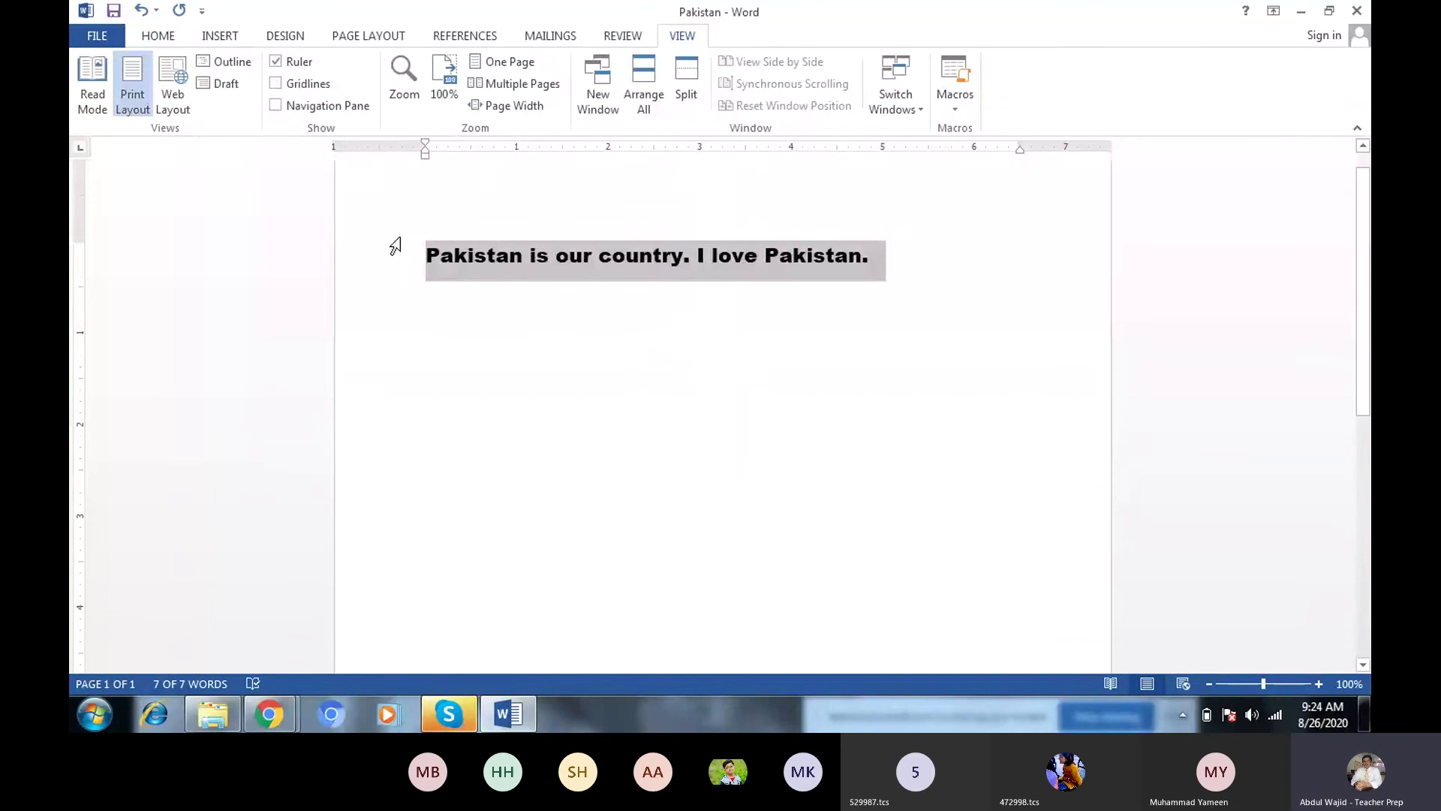
{"action": "left_click", "coordinate": [165, 43]}
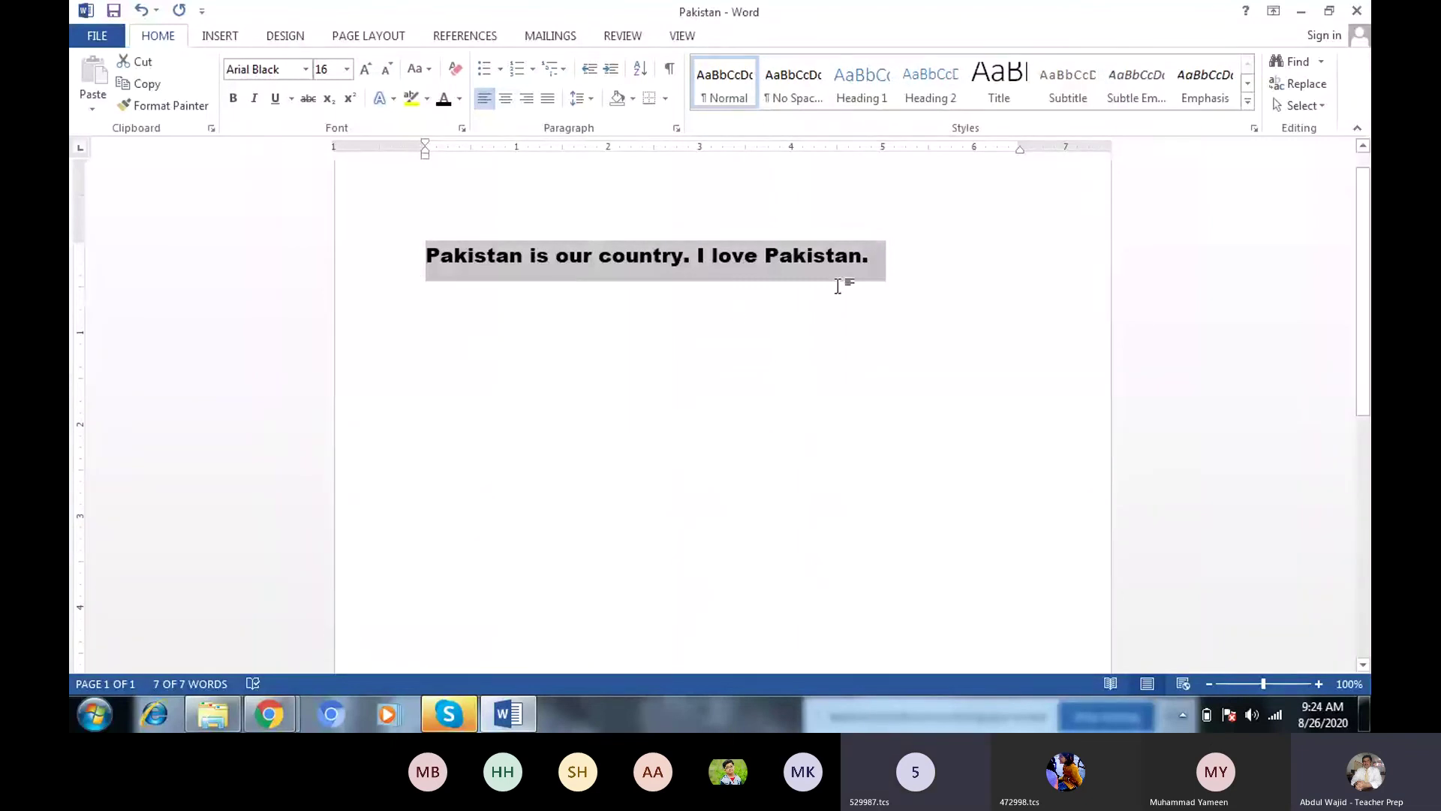
{"action": "left_click", "coordinate": [876, 255]}
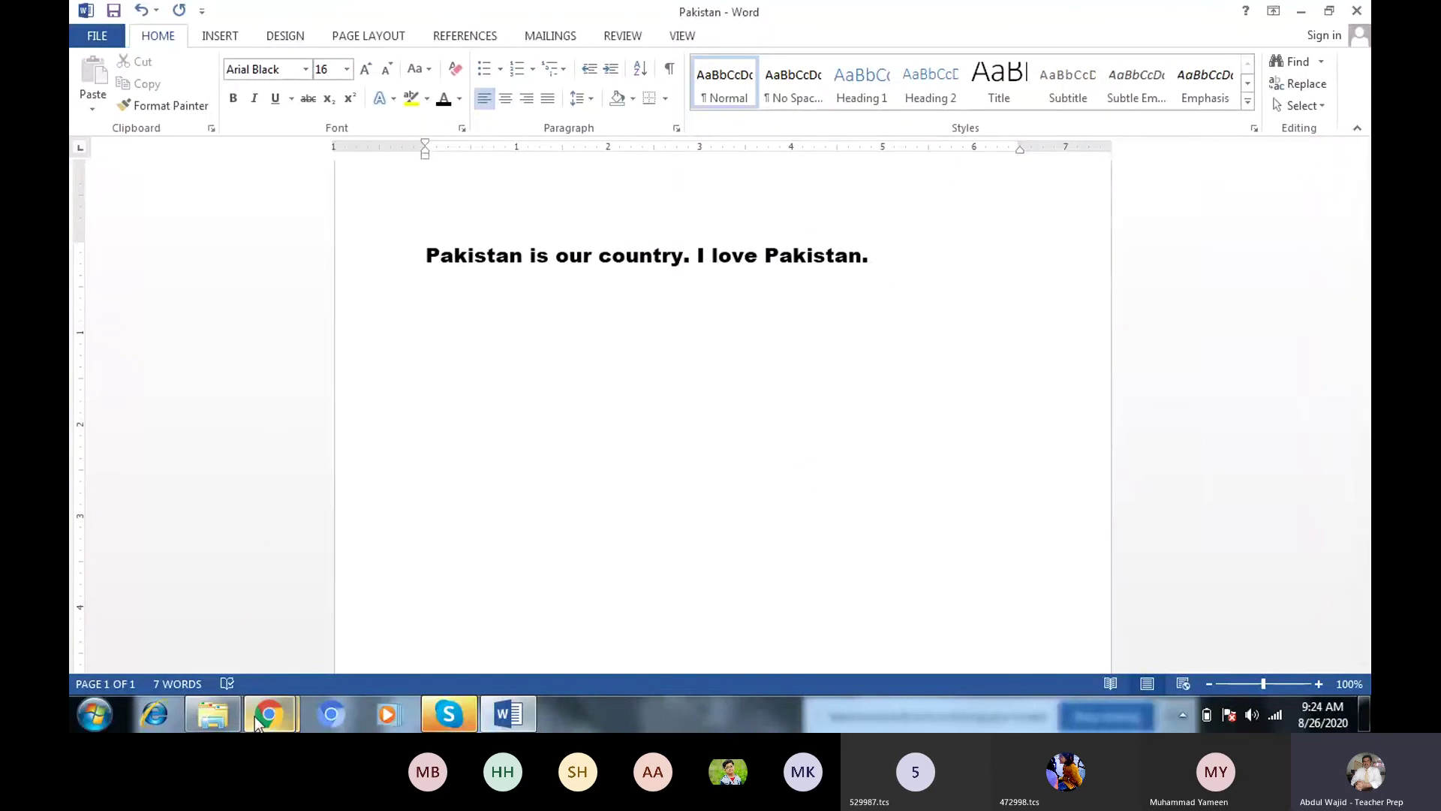
Switch to the Computing E-Book in Microsoft Teams and review the Zoom in and Zoom Out section on pages 16-17, enlarged in full screen
{"action": "mouse_move", "coordinate": [259, 724]}
{"action": "left_click", "coordinate": [218, 643]}
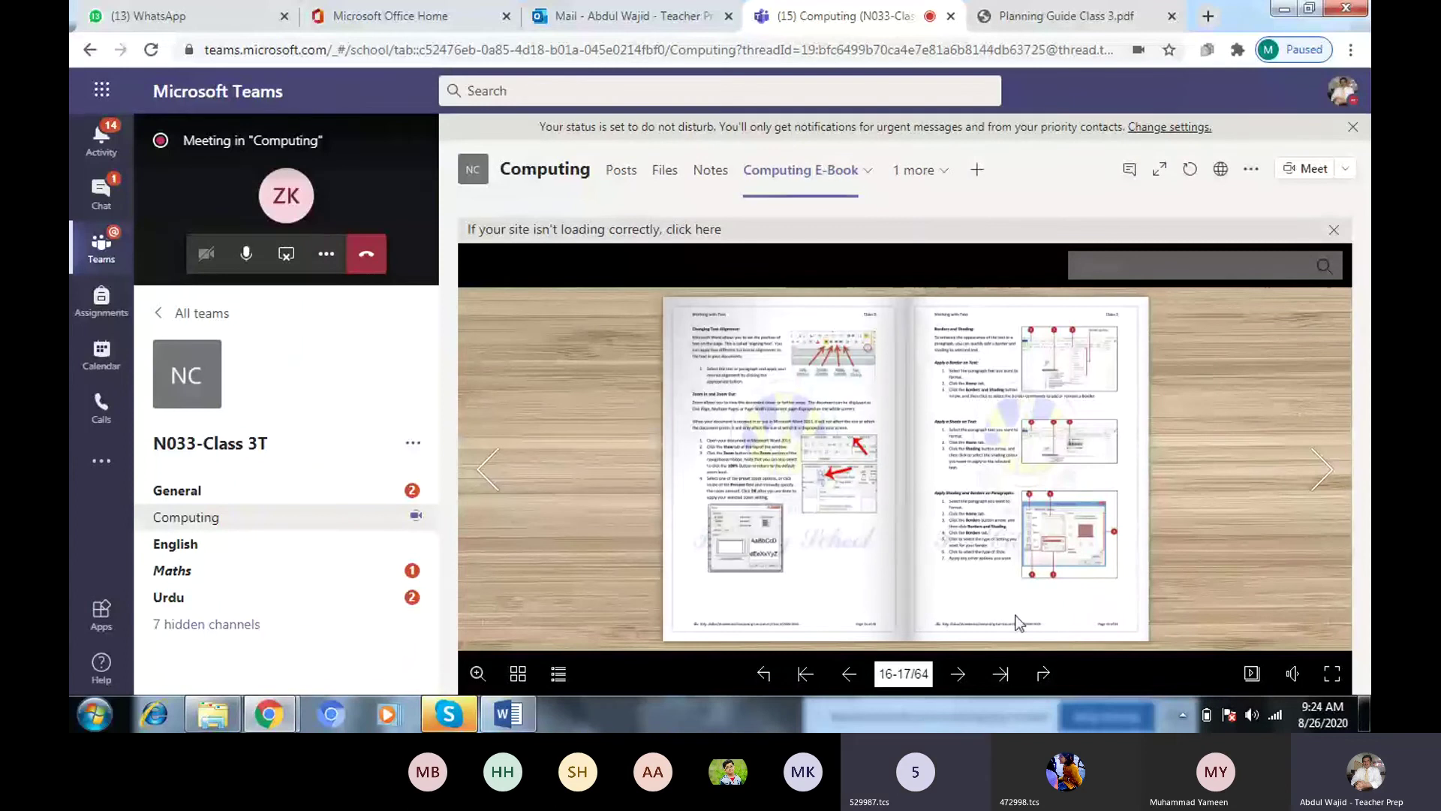
{"action": "left_click", "coordinate": [1335, 675]}
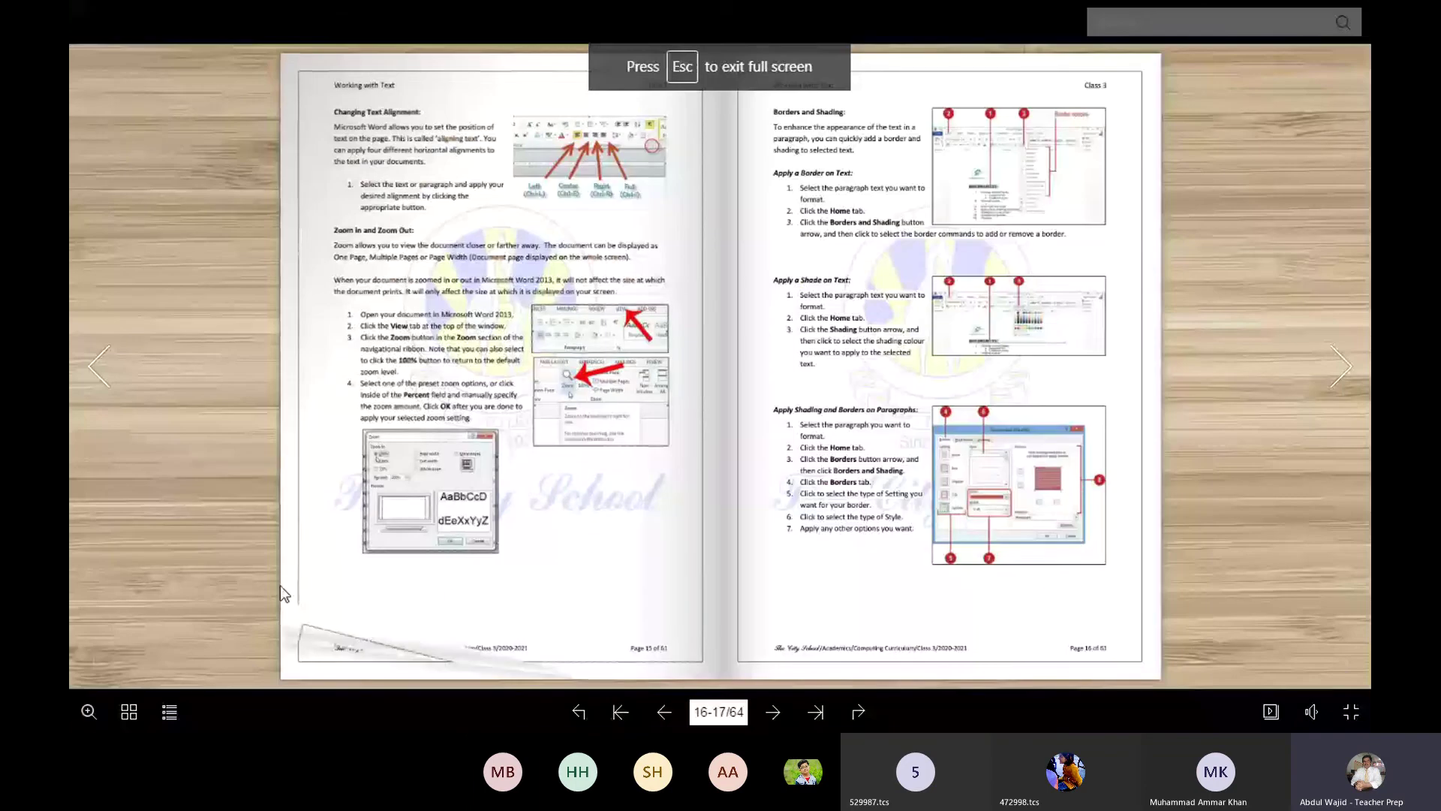
{"action": "left_click", "coordinate": [88, 712]}
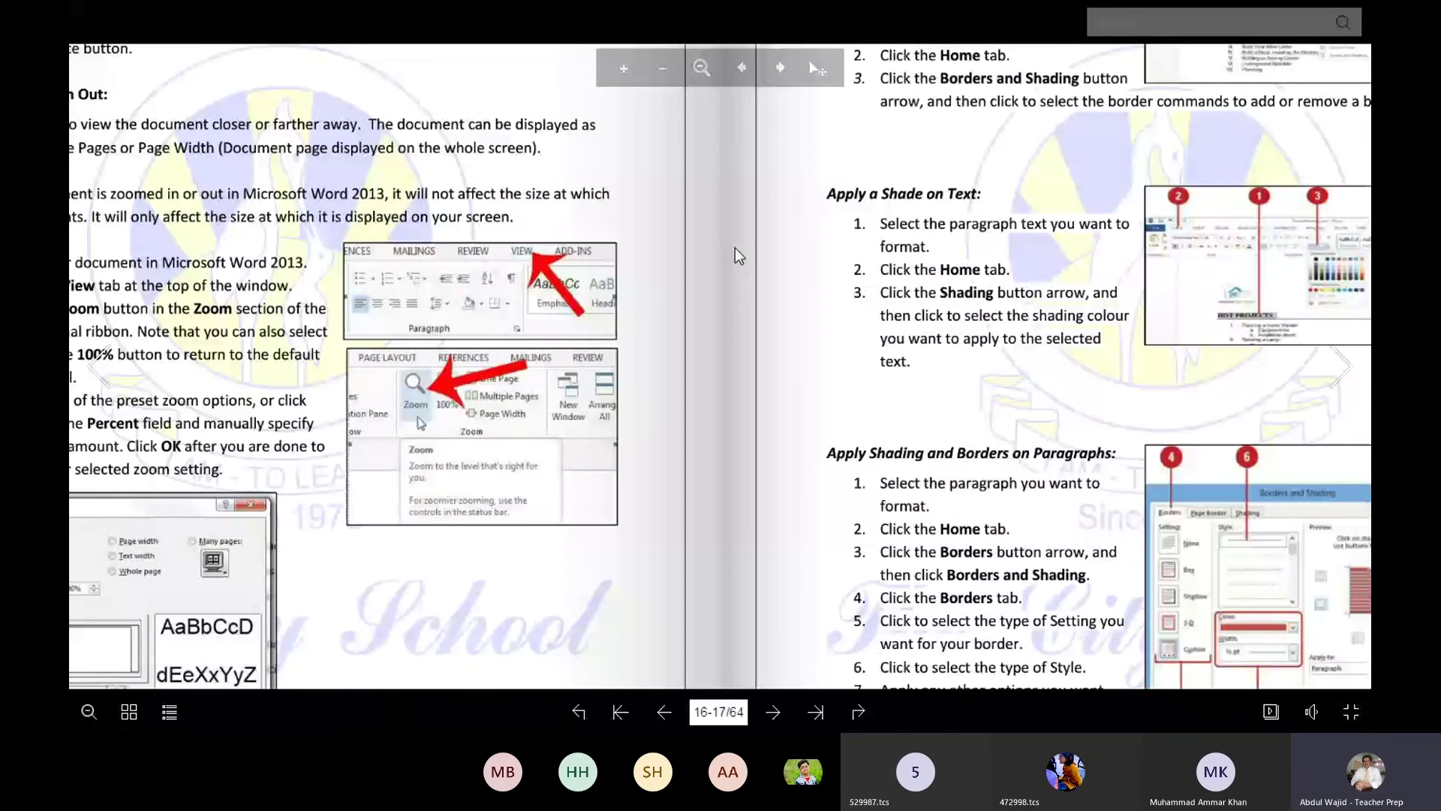
{"action": "left_click_drag", "start_coordinate": [735, 248], "coordinate": [827, 393]}
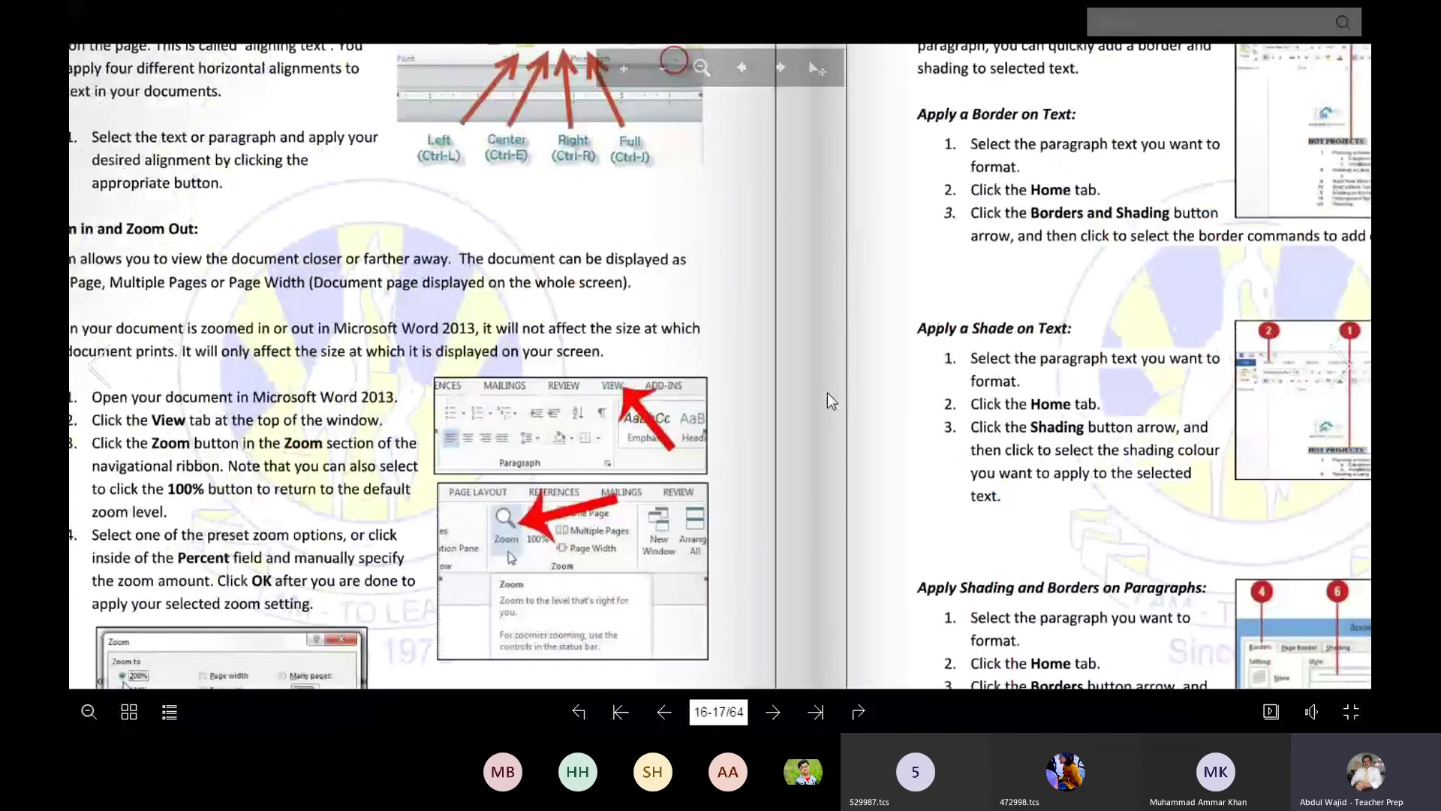
{"action": "left_click_drag", "start_coordinate": [827, 393], "coordinate": [898, 398]}
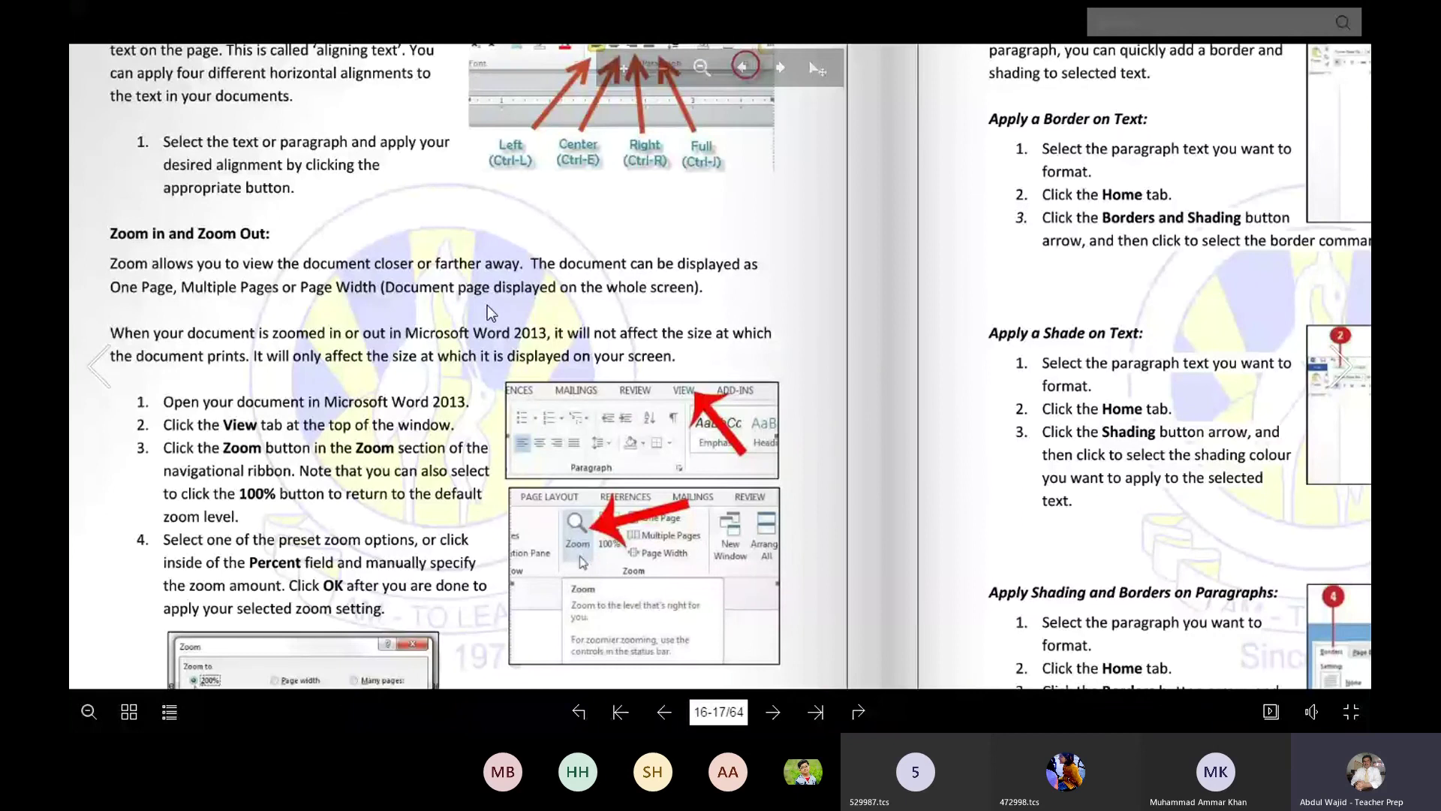
{"action": "scroll", "coordinate": [488, 305], "scroll_direction": "down", "scroll_amount": 1}
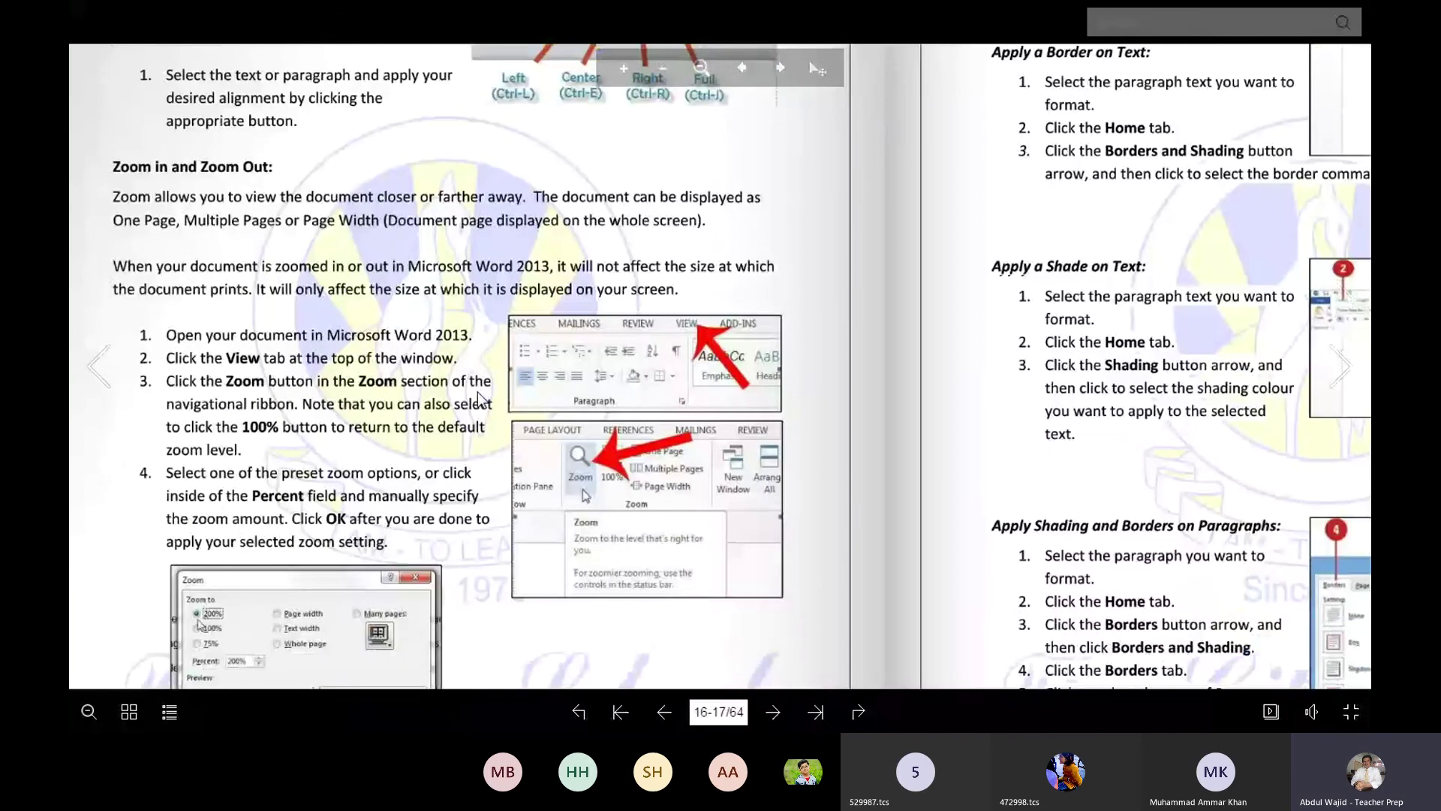
{"action": "scroll", "coordinate": [479, 398], "scroll_direction": "down", "scroll_amount": 1}
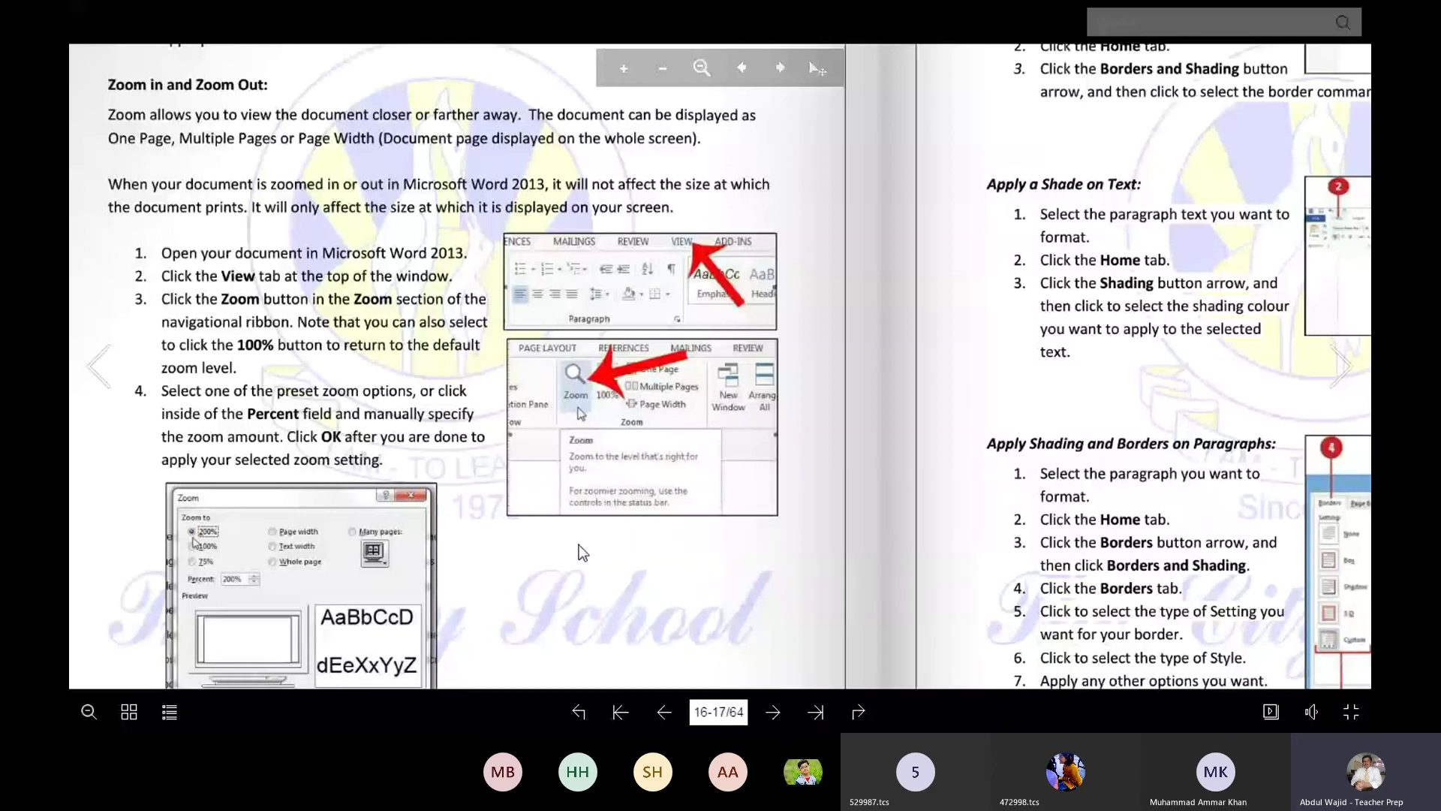
{"action": "scroll", "coordinate": [583, 550], "scroll_direction": "down", "scroll_amount": 1}
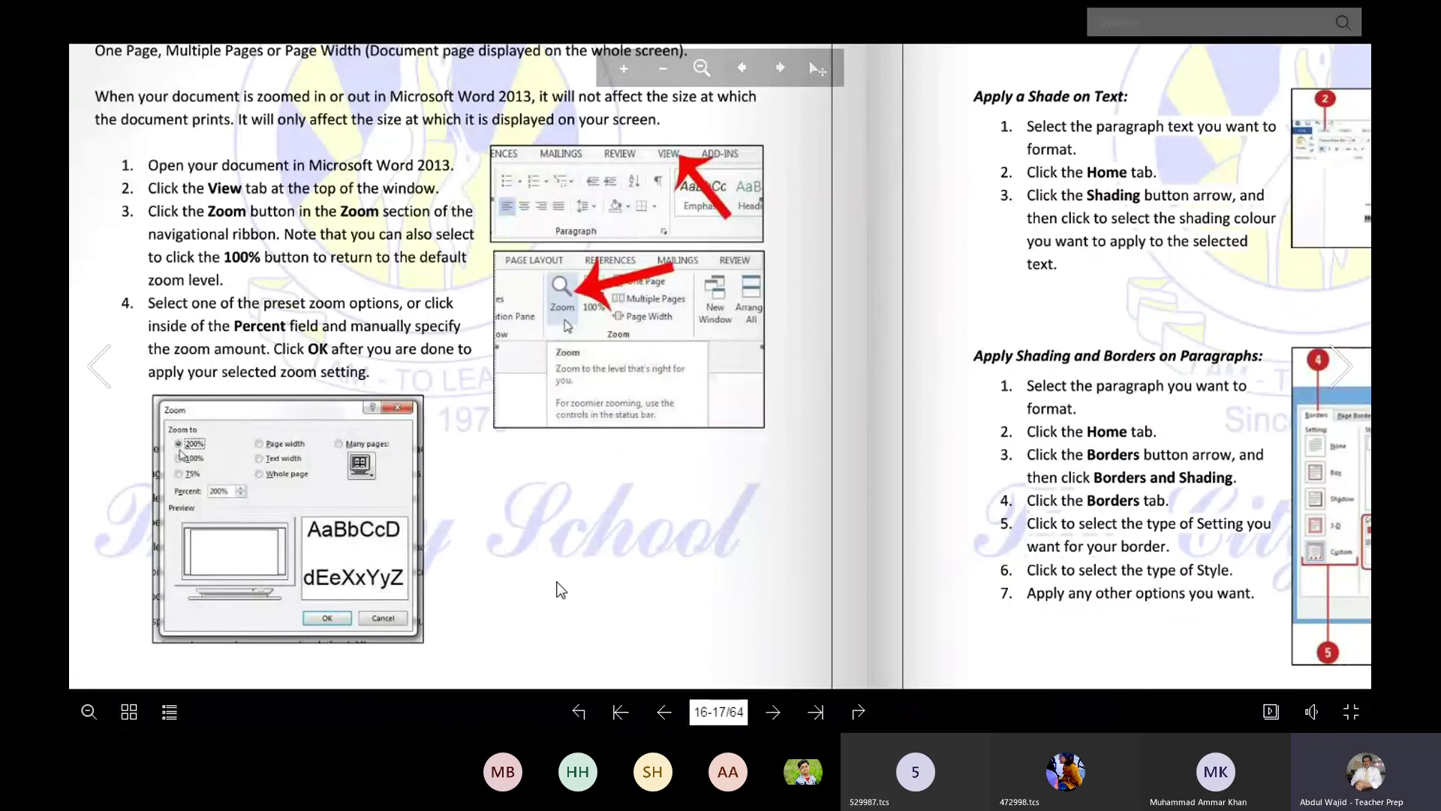
{"action": "left_click_drag", "start_coordinate": [565, 592], "coordinate": [553, 447]}
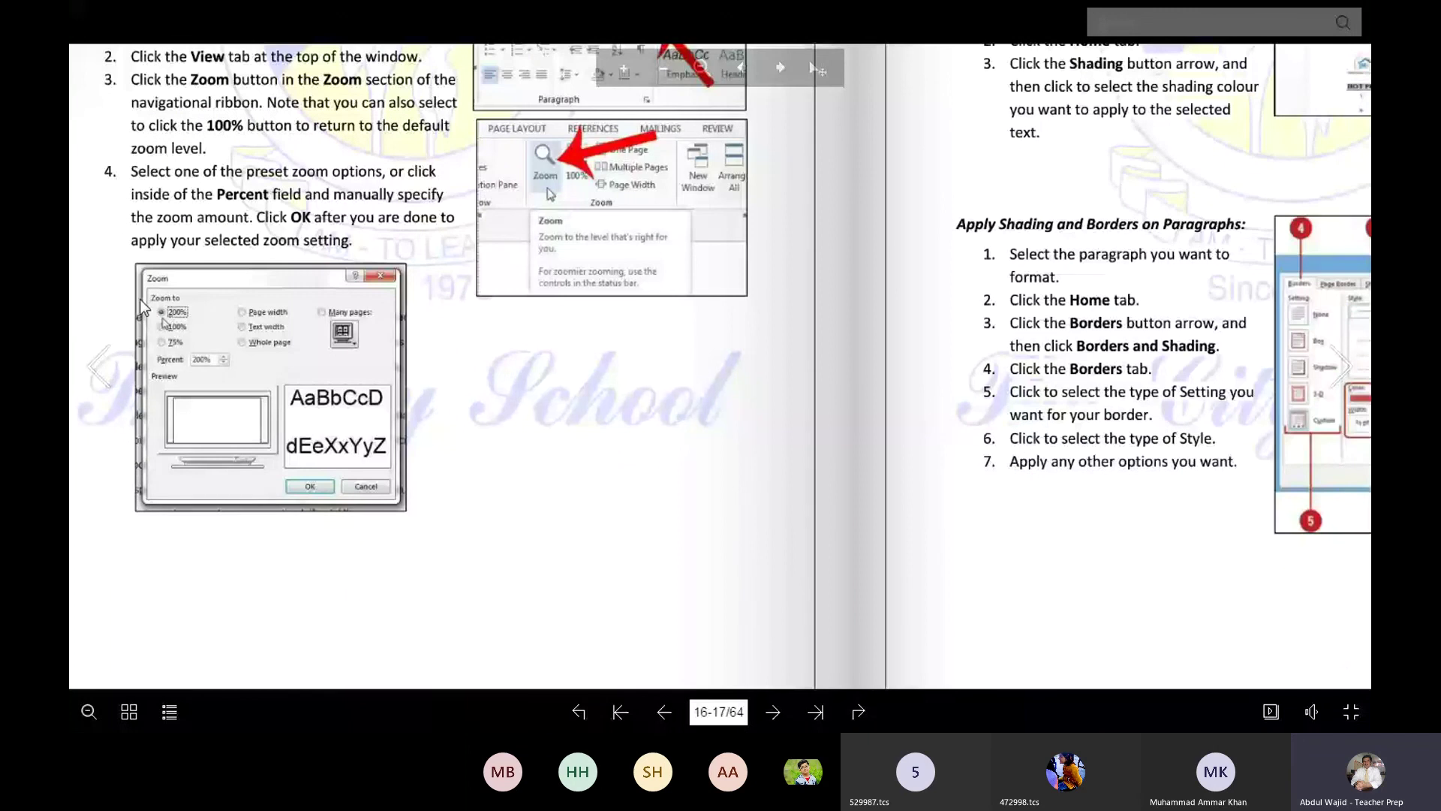
Turn the e-book back to pages 14-15, and leave full screen to return to the ongoing meeting view
{"action": "left_click", "coordinate": [97, 373]}
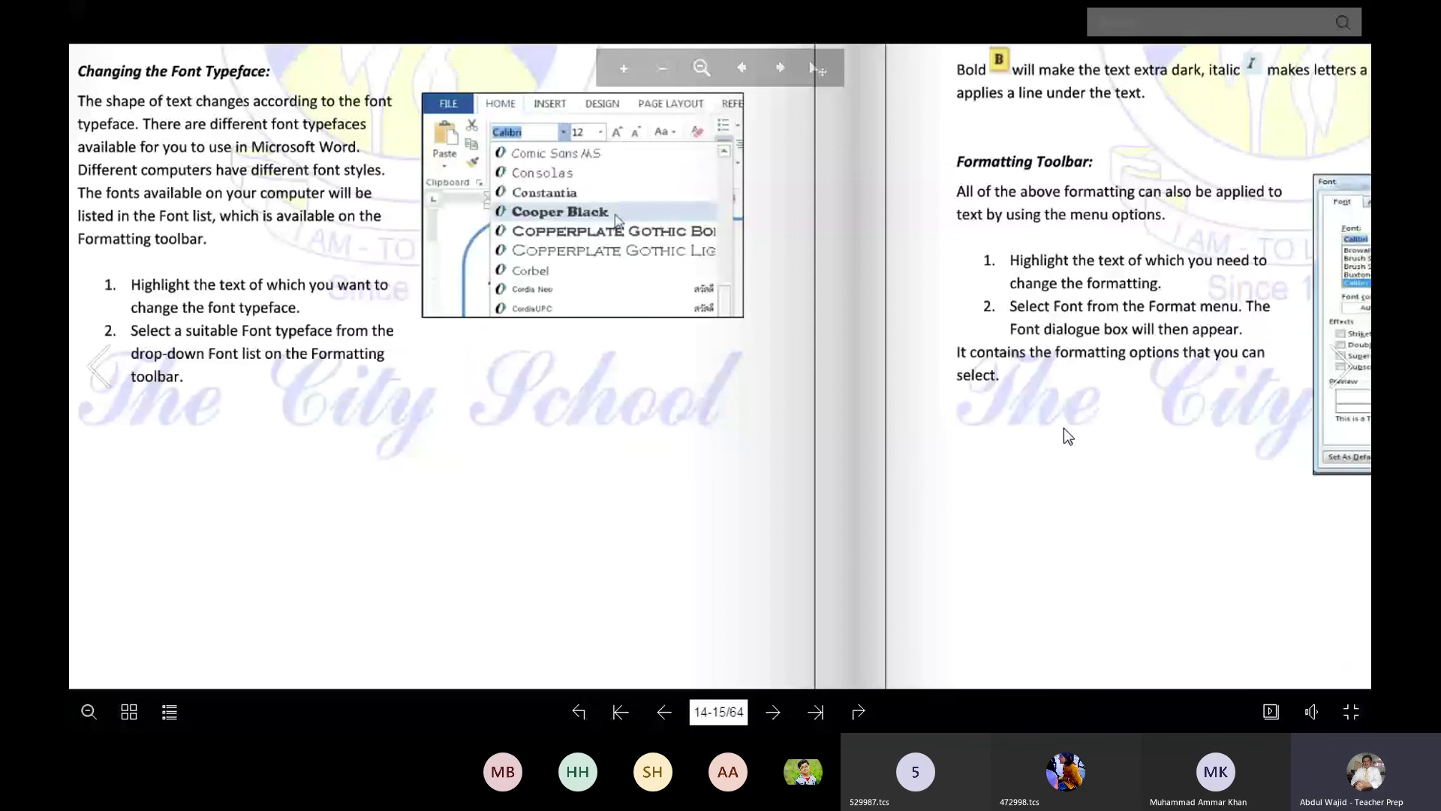
{"action": "left_click", "coordinate": [1351, 715]}
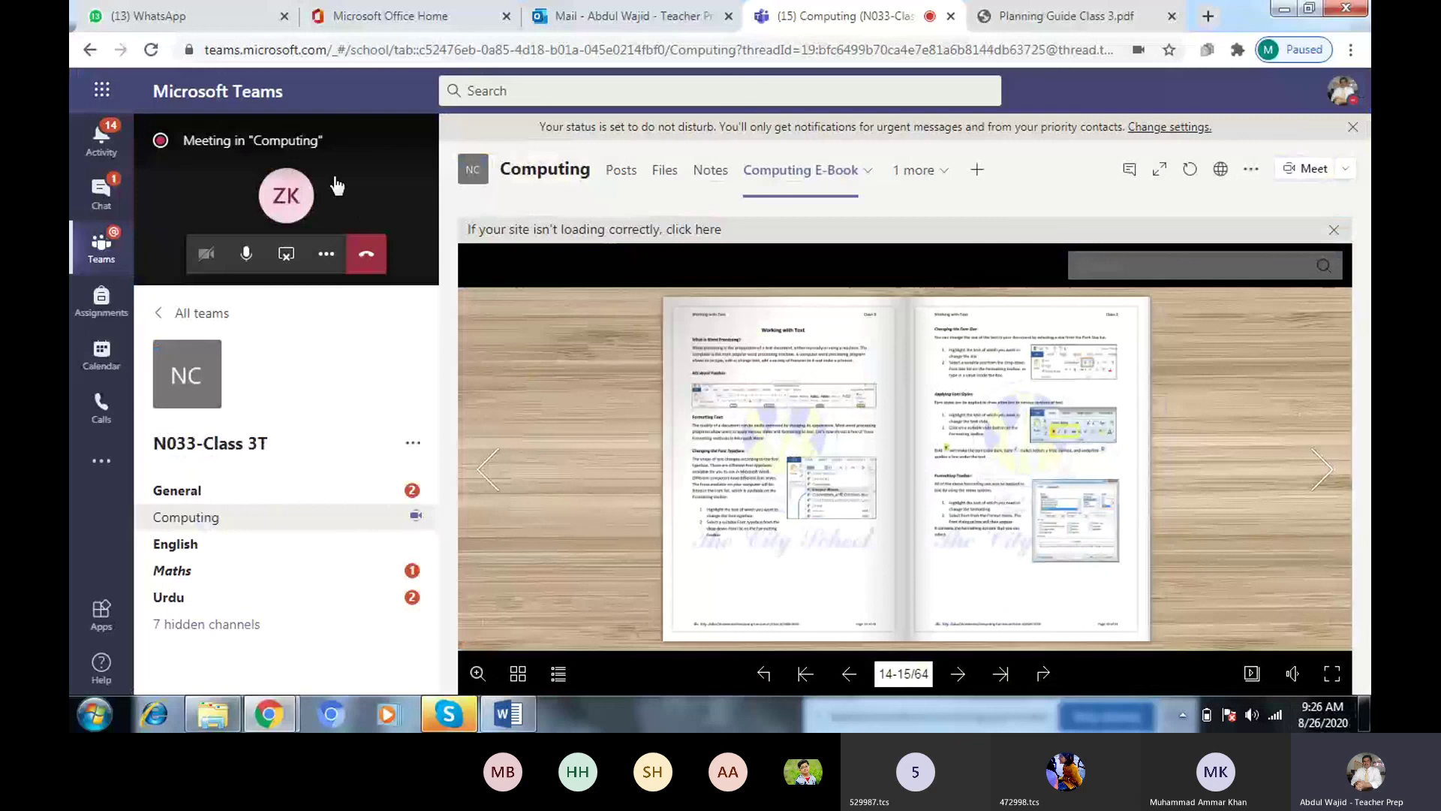
{"action": "left_click", "coordinate": [335, 183]}
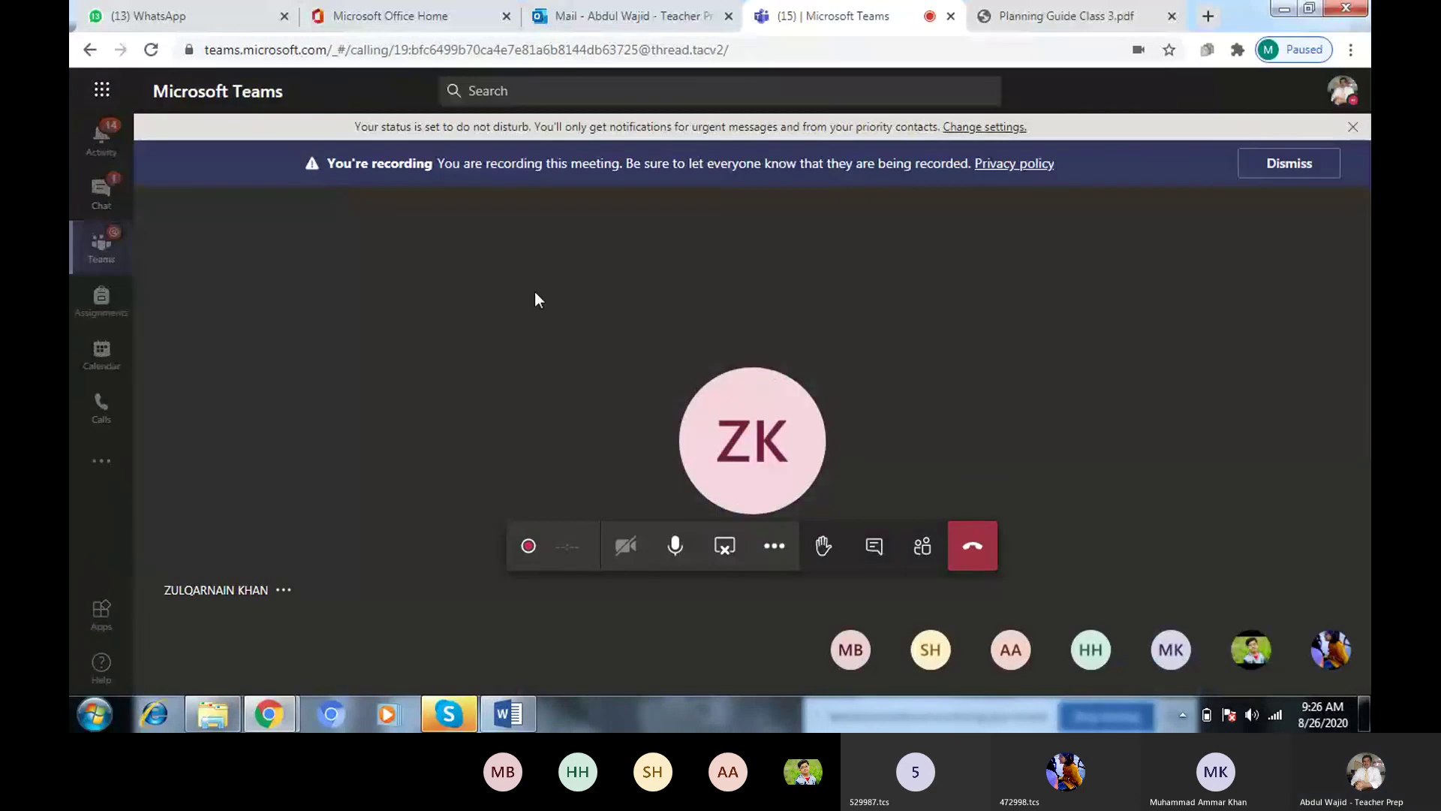
Show the meeting's participant list and stop the meeting recording
{"action": "left_click", "coordinate": [923, 548]}
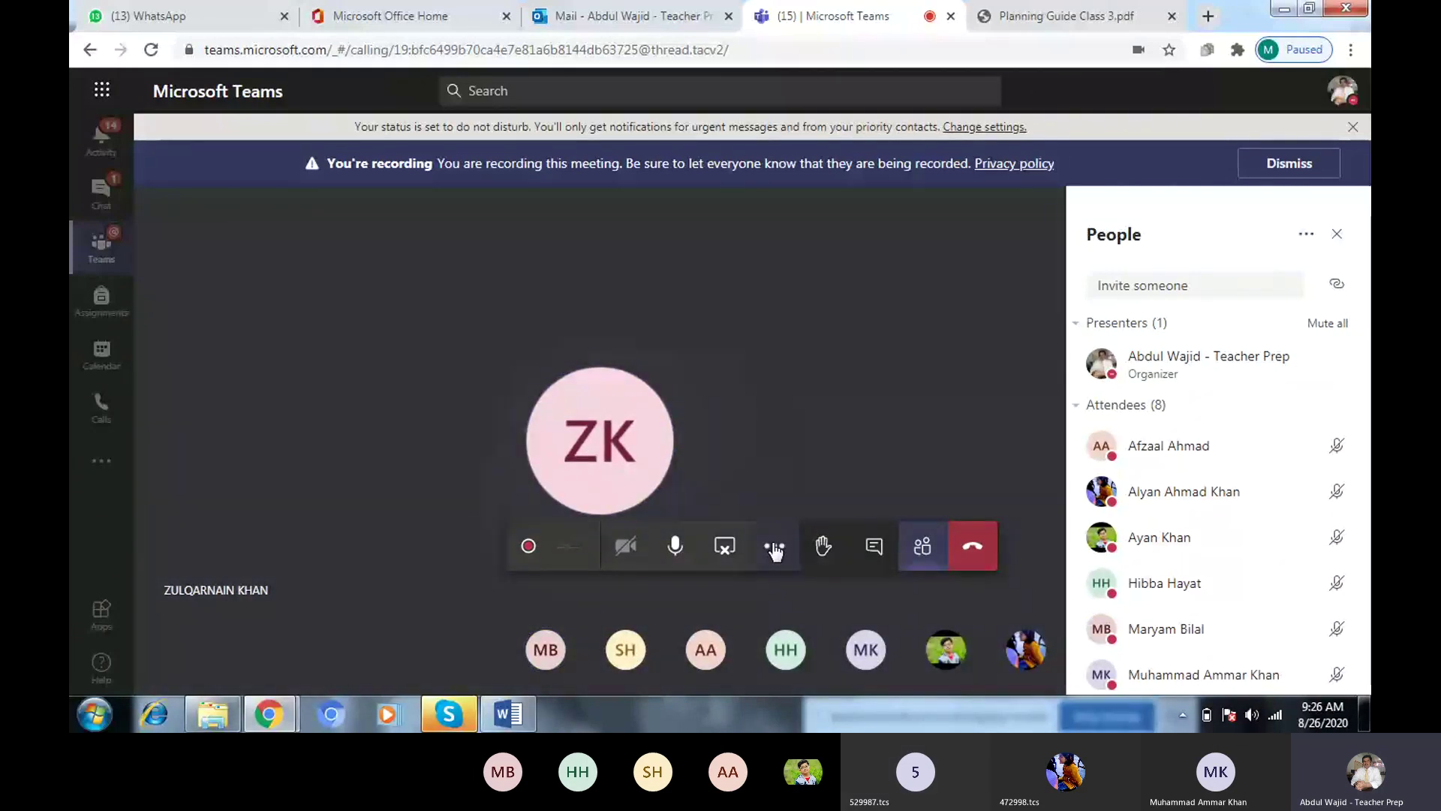
{"action": "left_click", "coordinate": [774, 548]}
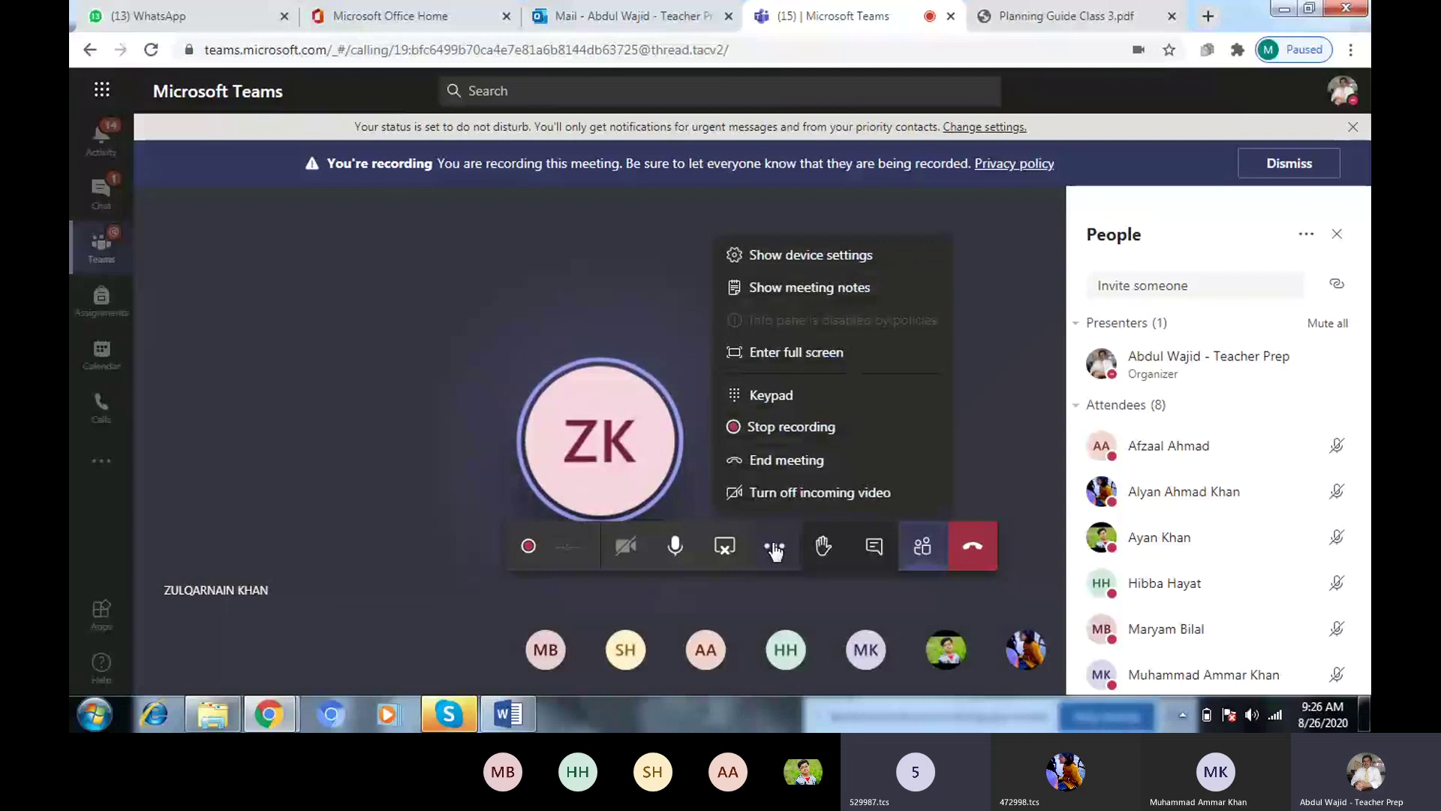
{"action": "left_click", "coordinate": [776, 427]}
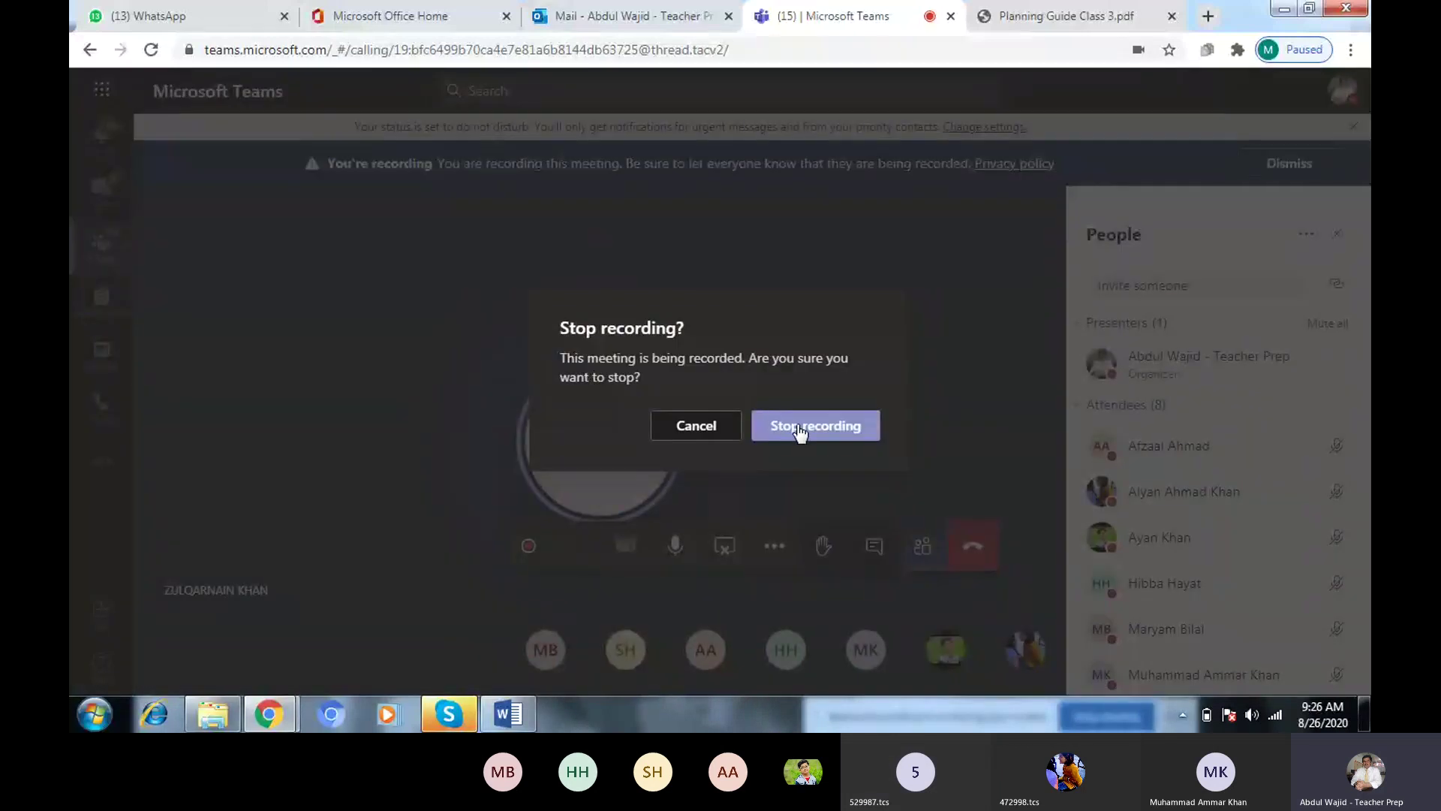